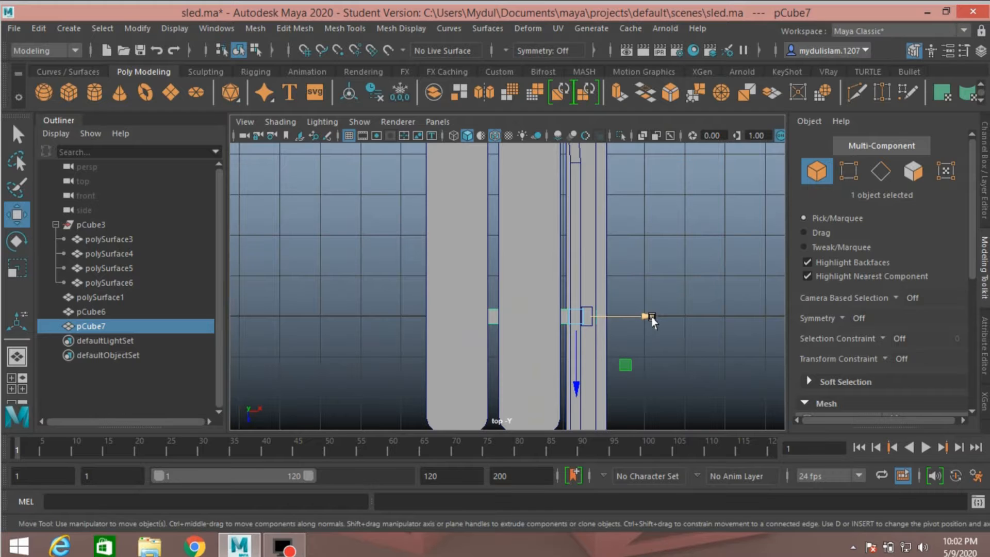
Fine-tune the support block pCube7's position along X in the top view.
{"action": "left_click_drag", "start_coordinate": [651, 318], "coordinate": [651, 319]}
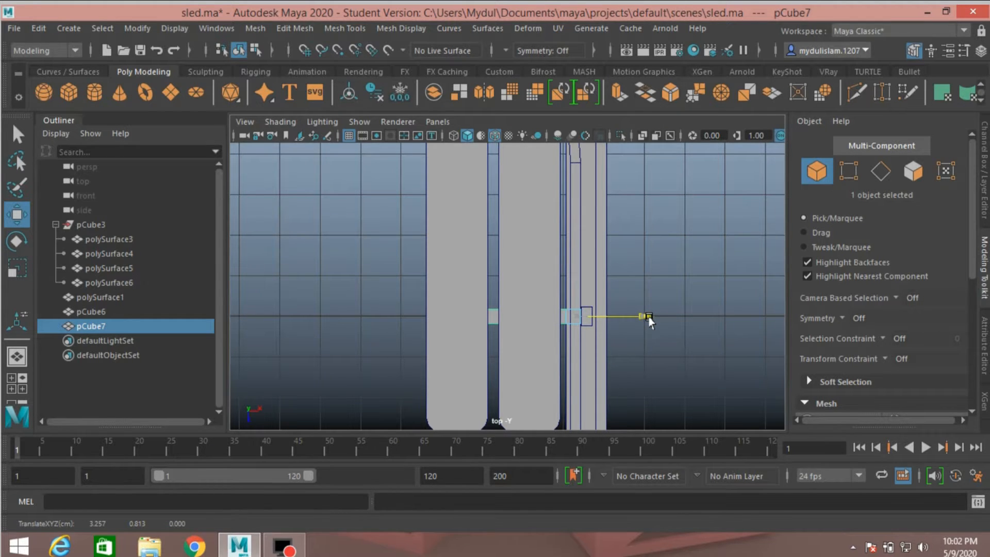
{"action": "key", "text": "space"}
{"action": "key", "text": "space"}
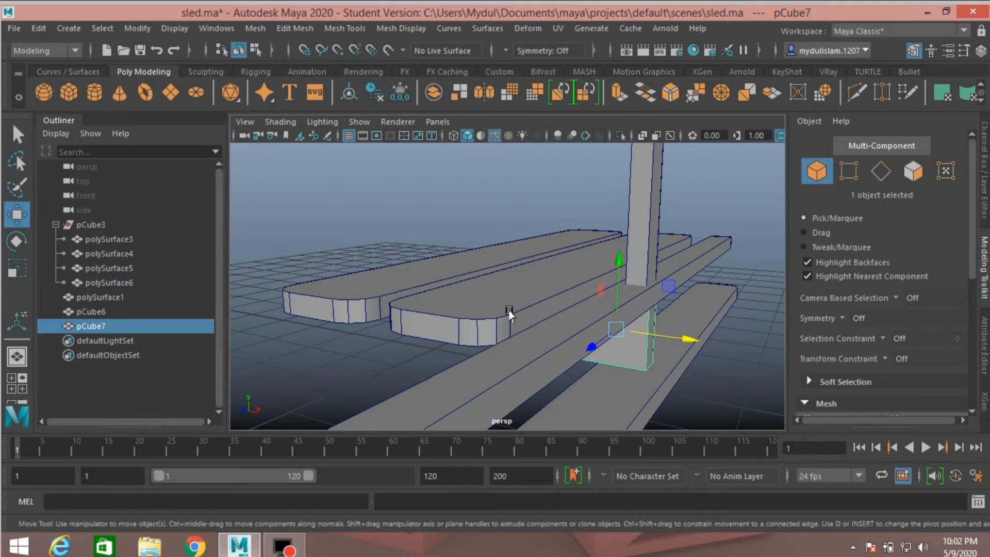
Select the vertical edge loop around the support block and shift it along X toward the block's outer end above the runner.
{"action": "left_click_drag", "start_coordinate": [487, 308], "coordinate": [524, 297], "text": "alt"}
{"action": "left_click", "coordinate": [879, 172]}
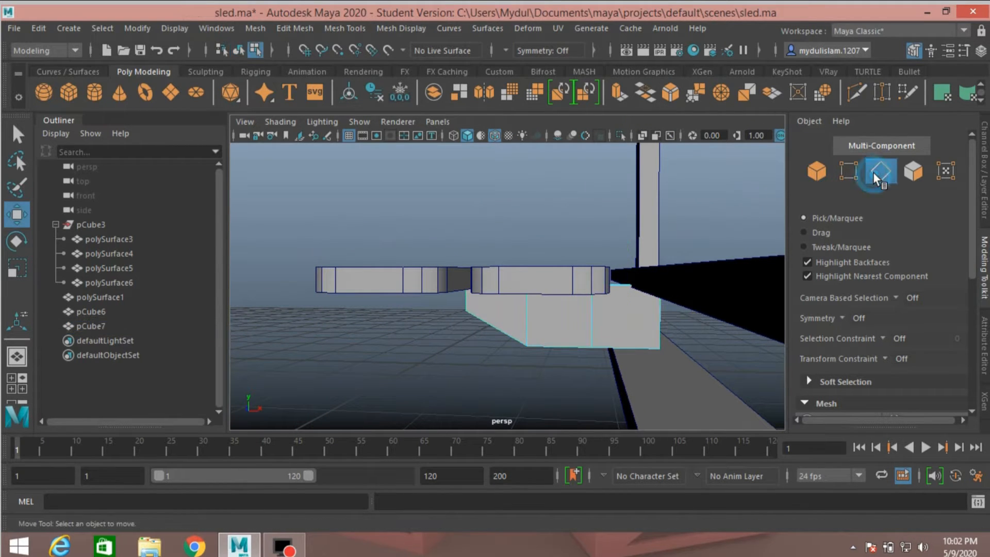
{"action": "double_click", "coordinate": [596, 336]}
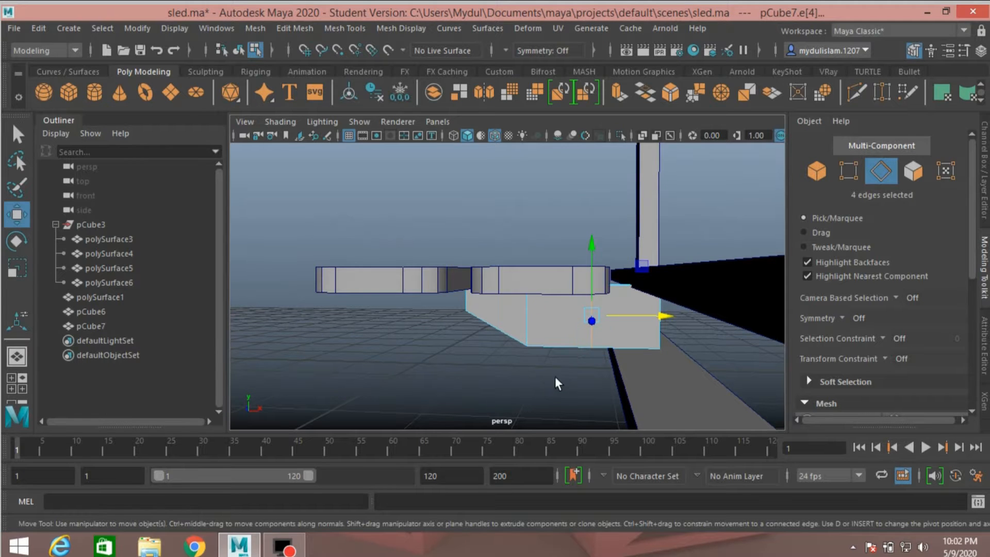
{"action": "mouse_move", "coordinate": [555, 376]}
{"action": "left_mouse_down", "text": "alt"}
{"action": "mouse_move", "coordinate": [549, 384]}
{"action": "mouse_move", "coordinate": [557, 376]}
{"action": "left_mouse_up", "text": "alt"}
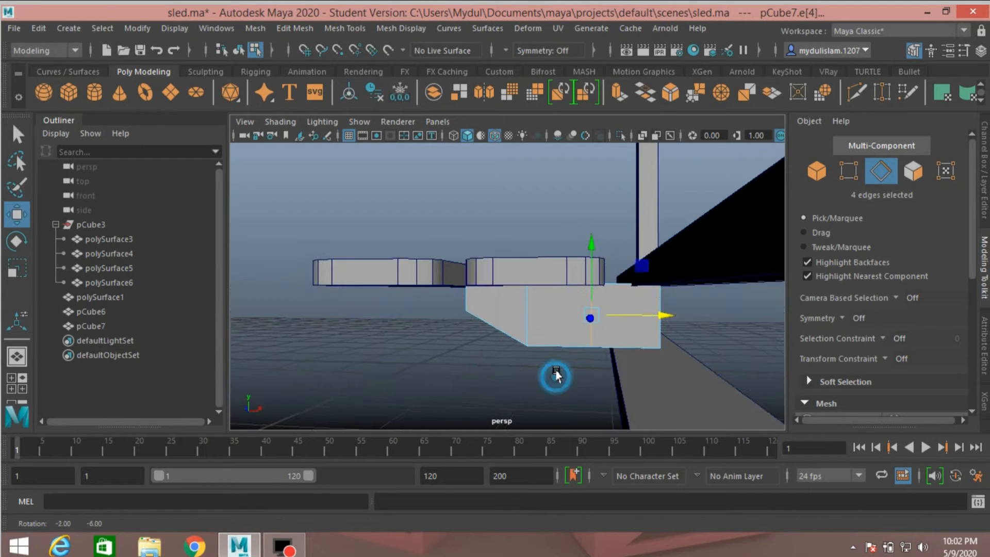
{"action": "left_click_drag", "start_coordinate": [656, 318], "coordinate": [666, 323]}
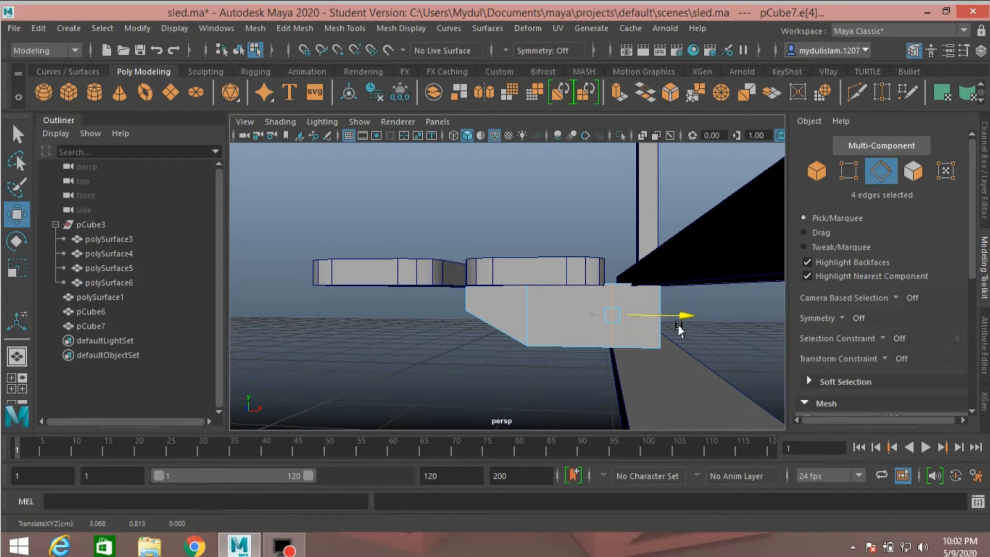
Raise the two lower middle vertices of the support block to make its underside slope gently, and return to object selection.
{"action": "left_click", "coordinate": [844, 175]}
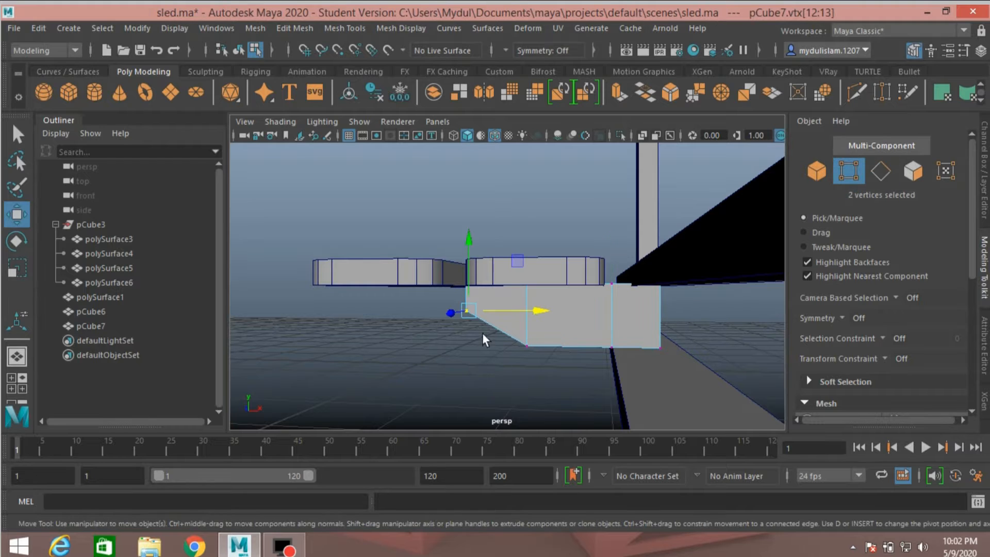
{"action": "left_click_drag", "start_coordinate": [483, 334], "coordinate": [545, 384]}
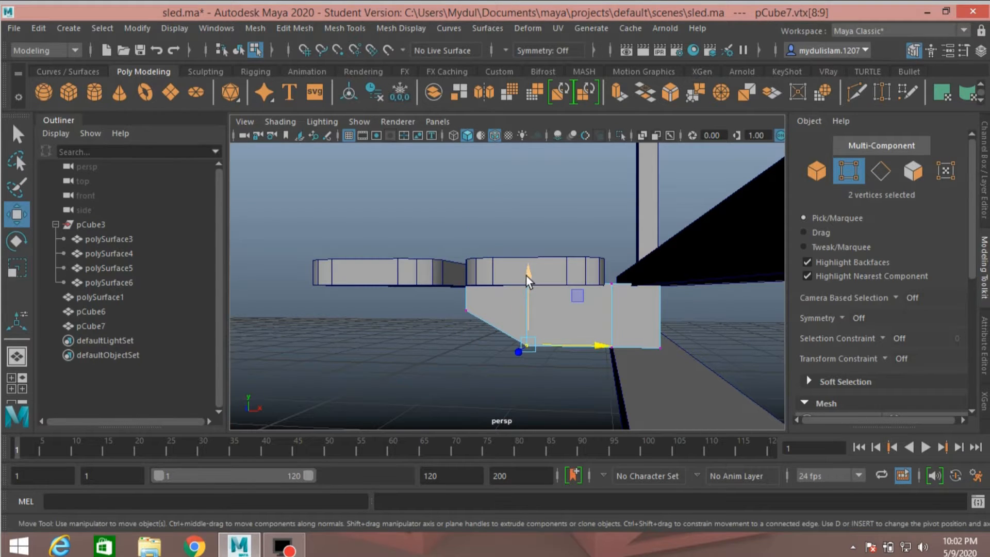
{"action": "left_click_drag", "start_coordinate": [526, 276], "coordinate": [537, 258]}
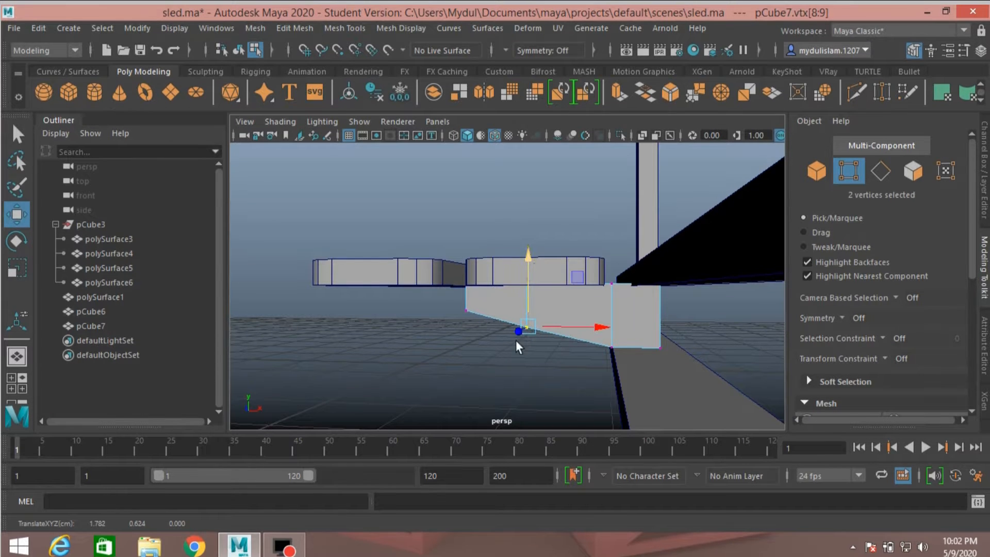
{"action": "left_click", "coordinate": [420, 360]}
{"action": "left_click_drag", "start_coordinate": [427, 369], "coordinate": [445, 382], "text": "alt"}
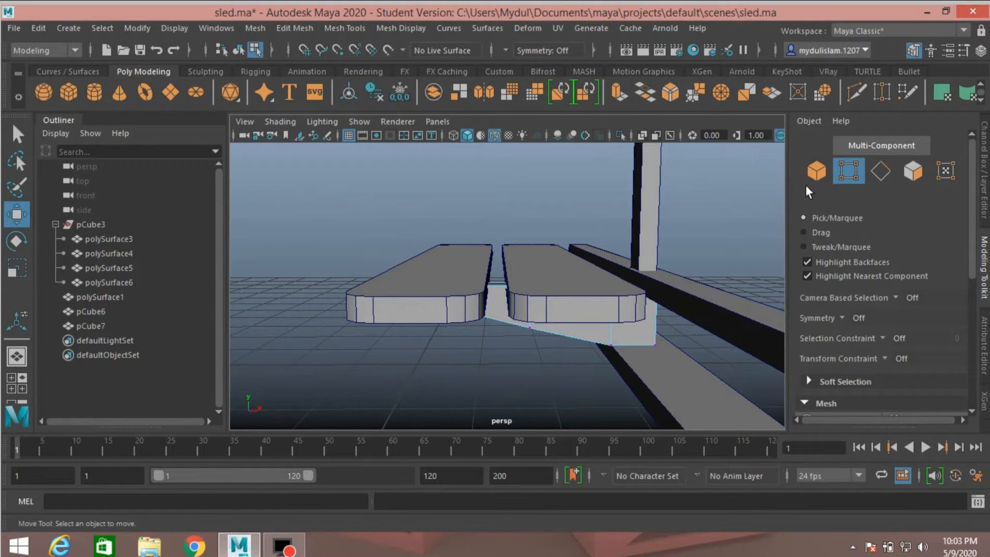
{"action": "left_click", "coordinate": [815, 171]}
Extrude the support block's inner end face and extend it along X beneath the second seat plank, using a wireframe top view.
{"action": "left_click_drag", "start_coordinate": [670, 274], "coordinate": [623, 247], "text": "alt"}
{"action": "left_click_drag", "start_coordinate": [585, 301], "coordinate": [629, 326], "text": "alt"}
{"action": "left_click", "coordinate": [913, 170]}
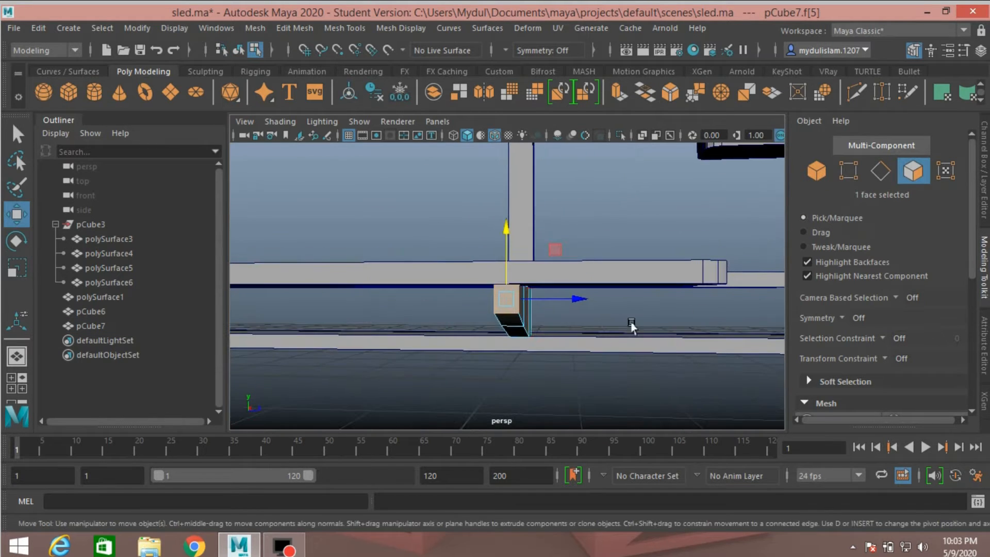
{"action": "left_click_drag", "start_coordinate": [316, 382], "coordinate": [419, 349], "text": "alt"}
{"action": "left_click", "coordinate": [284, 28]}
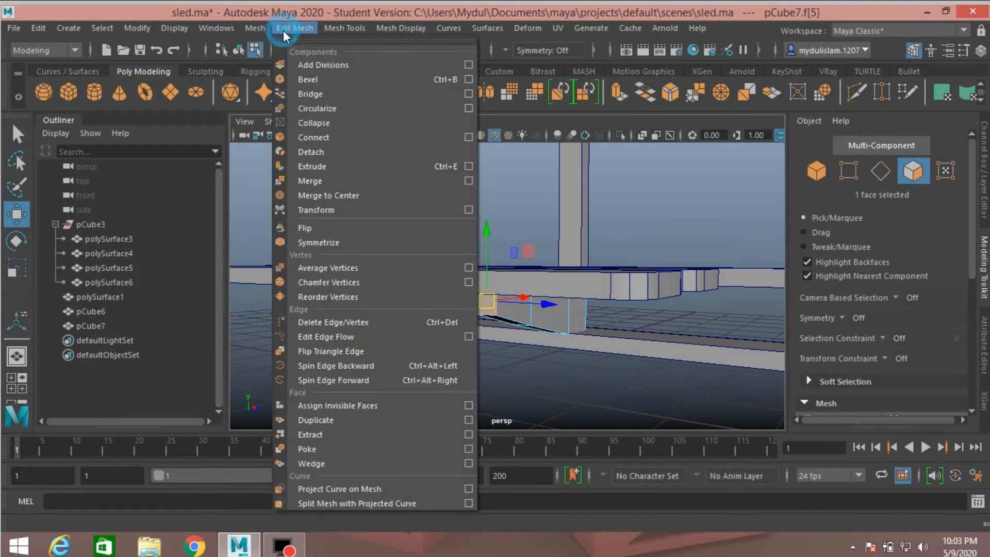
{"action": "left_click", "coordinate": [317, 164]}
{"action": "key", "text": "space"}
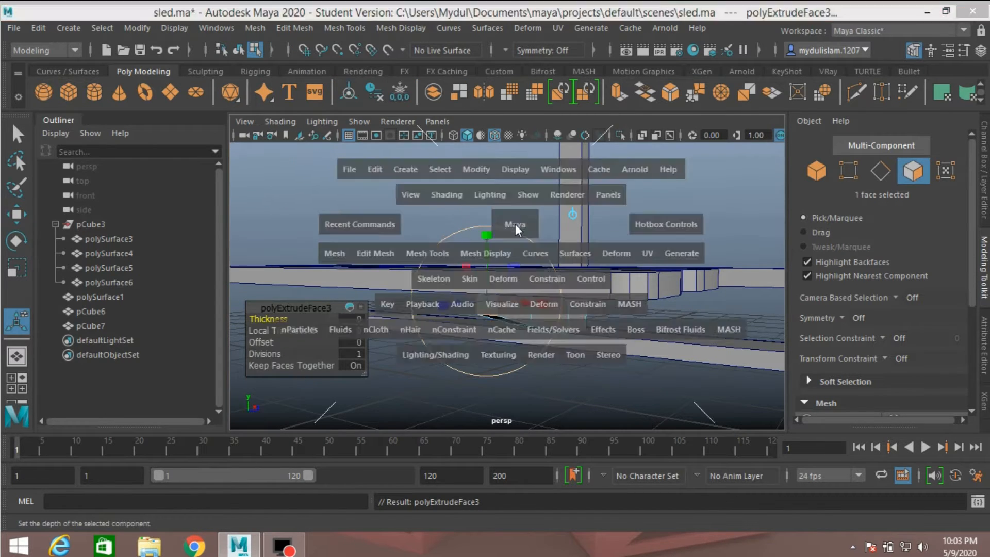
{"action": "key", "text": "space"}
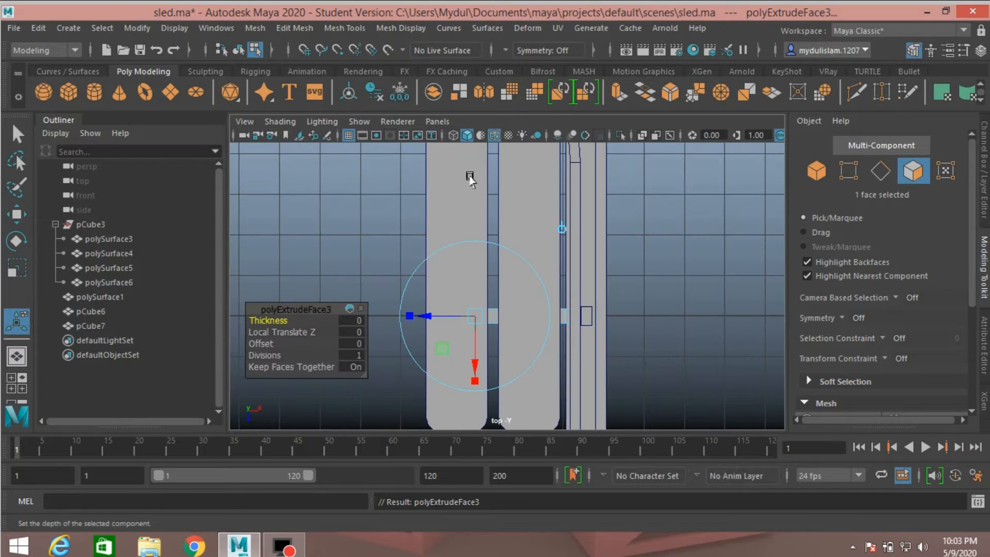
{"action": "left_click", "coordinate": [453, 135]}
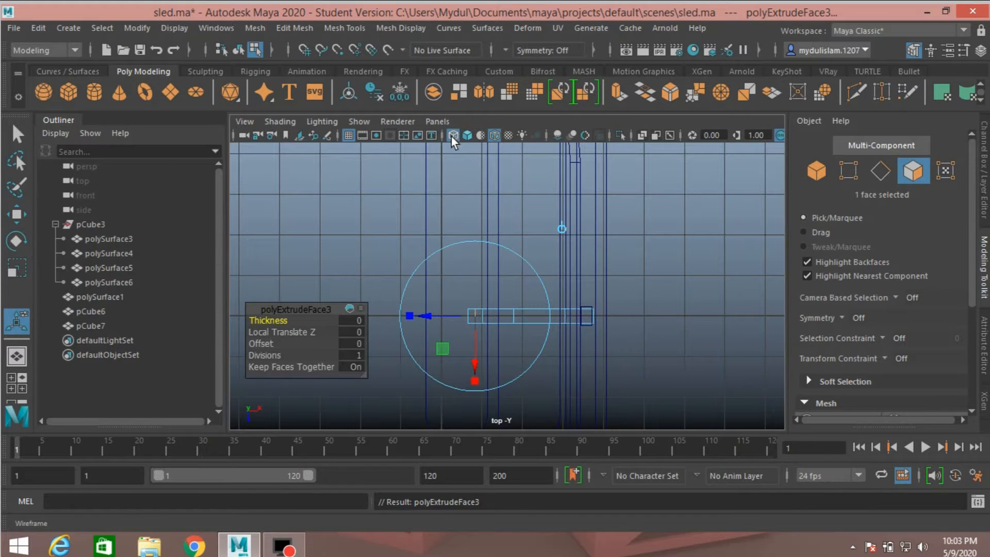
{"action": "left_click", "coordinate": [18, 219]}
{"action": "left_click_drag", "start_coordinate": [561, 317], "coordinate": [504, 328]}
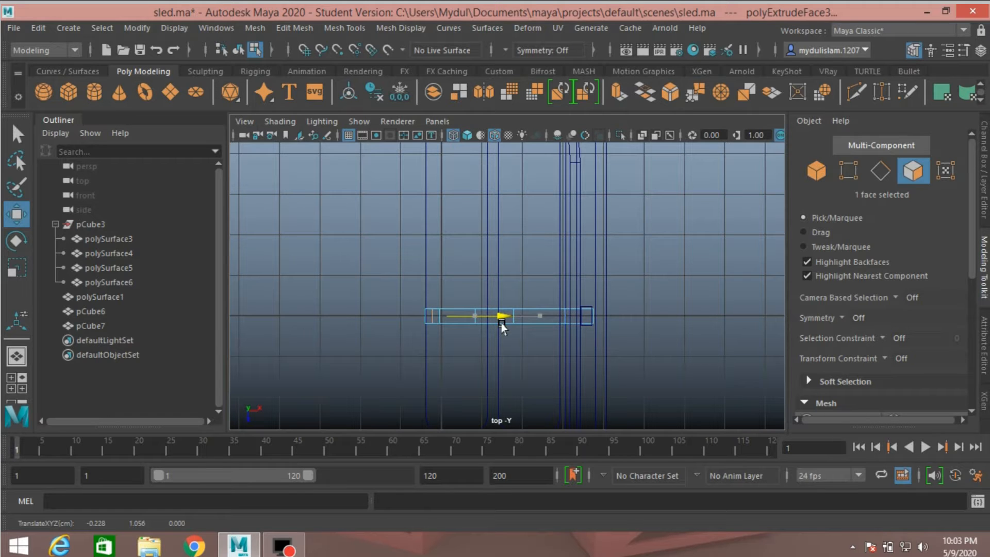
{"action": "left_click_drag", "start_coordinate": [502, 325], "coordinate": [505, 325]}
Extend the extruded end face slightly further along X to align with the outer edge of the far seat plank.
{"action": "key", "text": "space"}
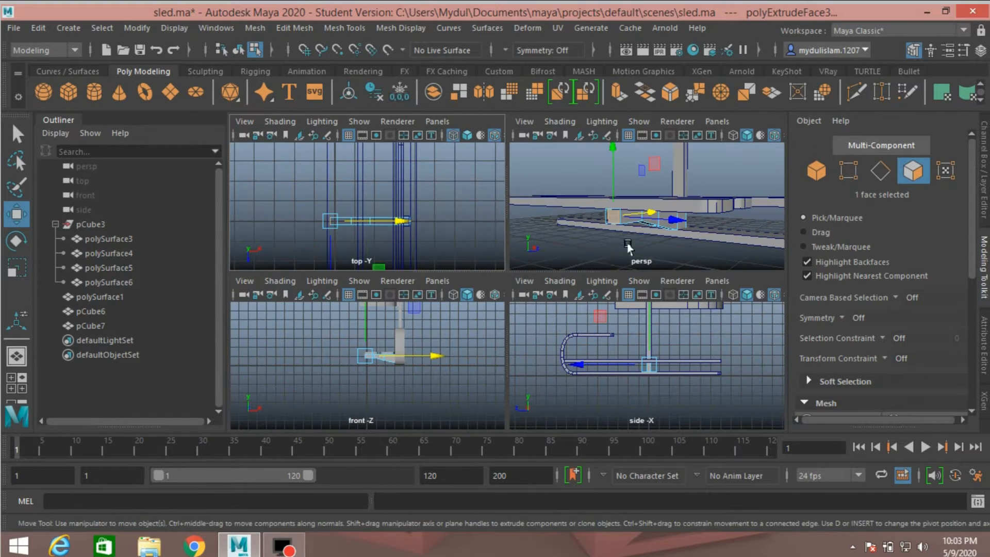
{"action": "key", "text": "space"}
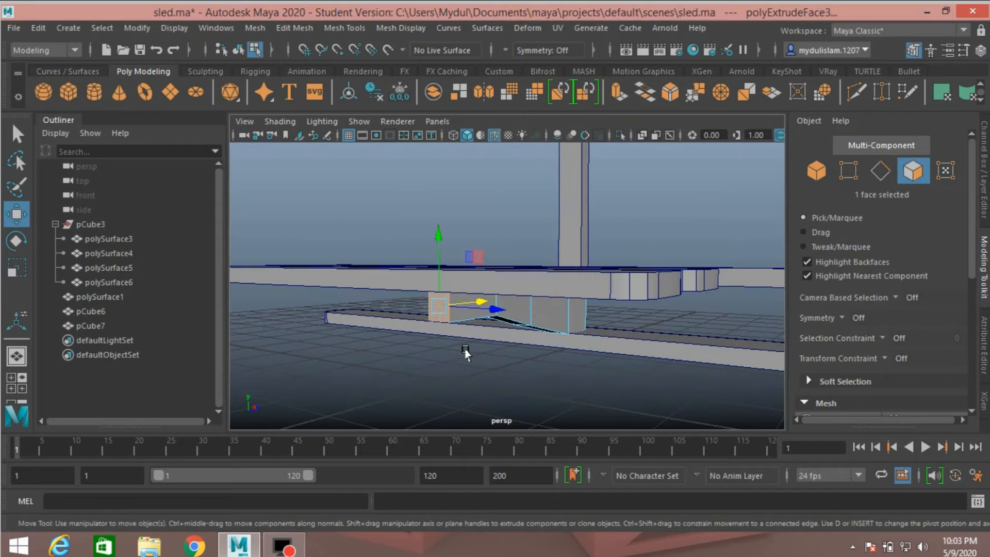
{"action": "left_click_drag", "start_coordinate": [495, 351], "coordinate": [423, 340], "text": "alt"}
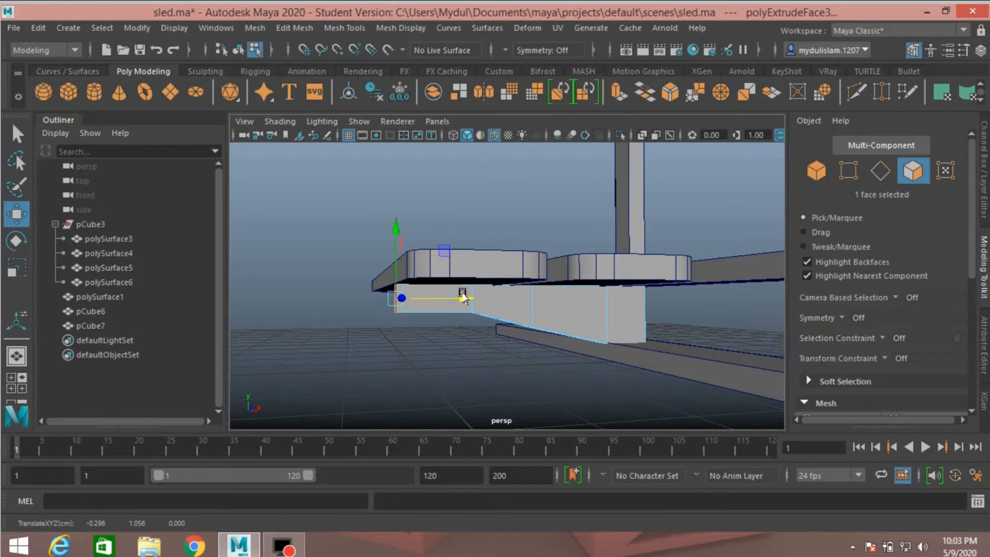
{"action": "key", "text": "space"}
{"action": "key", "text": "space"}
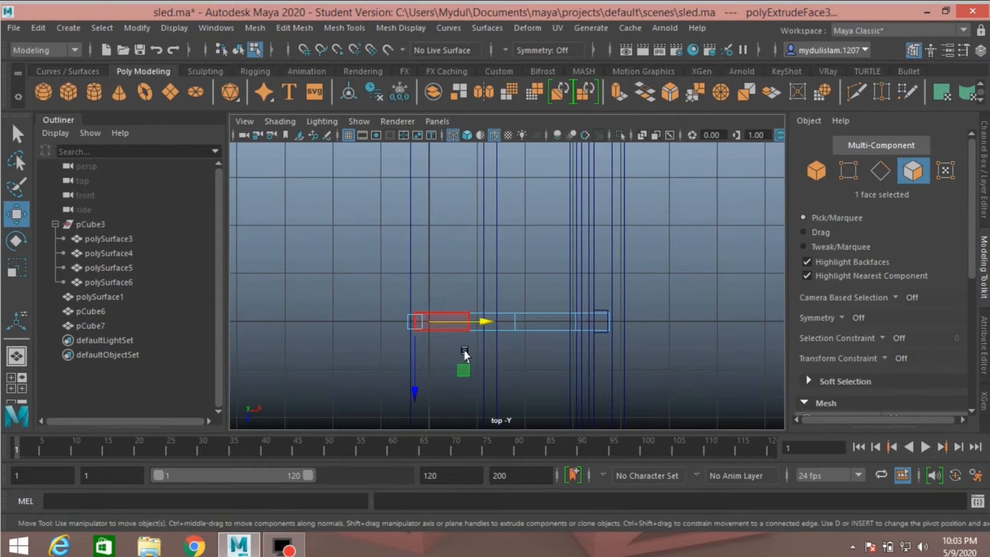
{"action": "left_click_drag", "start_coordinate": [489, 321], "coordinate": [484, 323]}
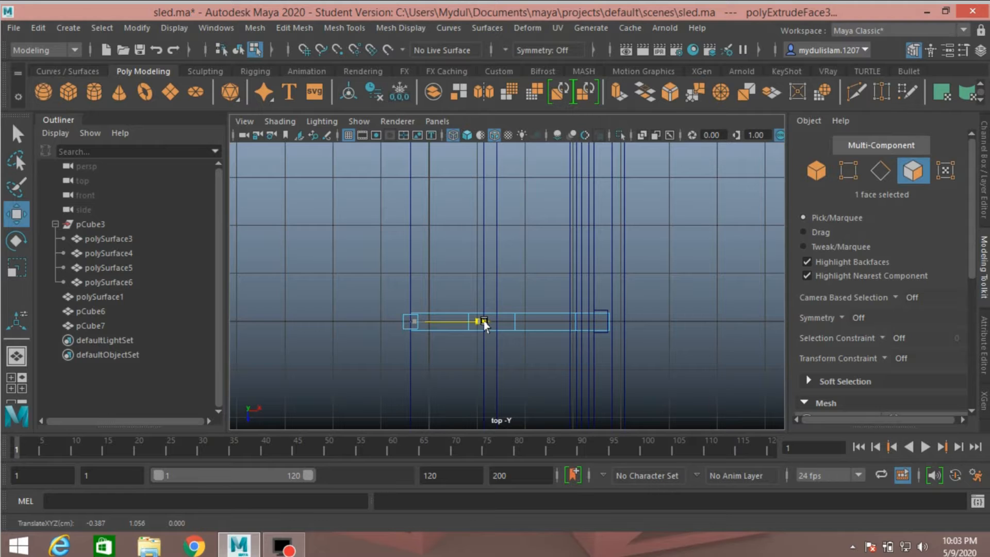
Return to object selection and delete the construction history of support block pCube7.
{"action": "left_click", "coordinate": [817, 169]}
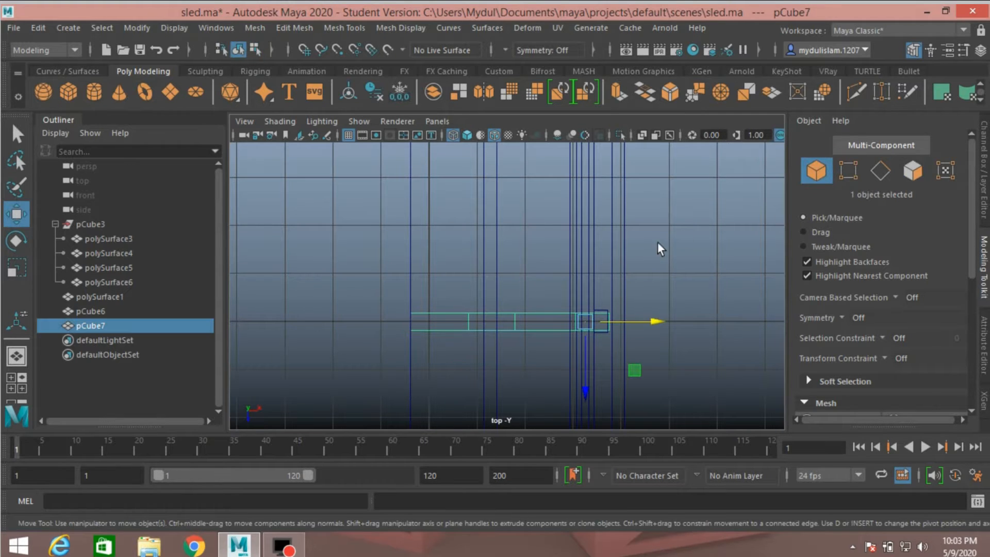
{"action": "left_click", "coordinate": [41, 27]}
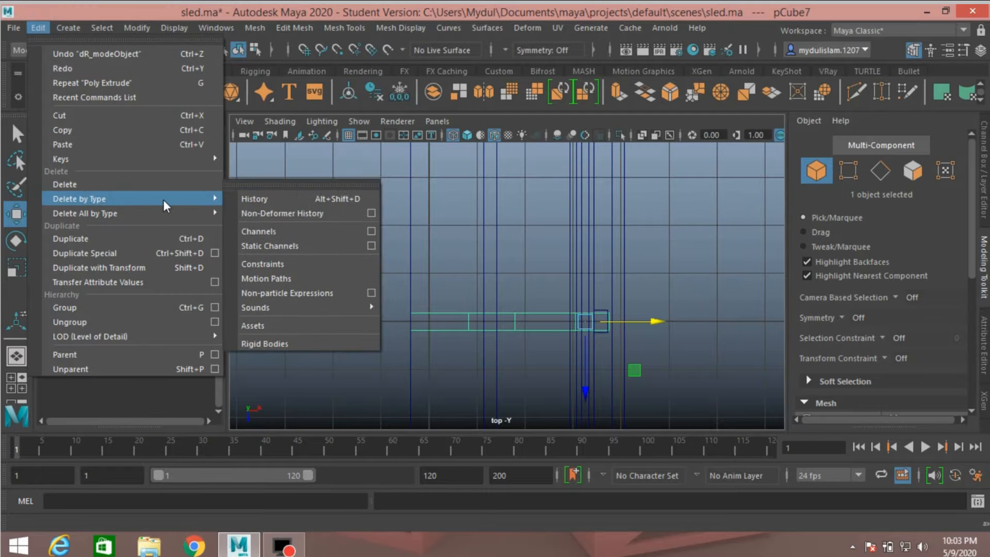
{"action": "left_click", "coordinate": [165, 199]}
{"action": "left_click", "coordinate": [259, 200]}
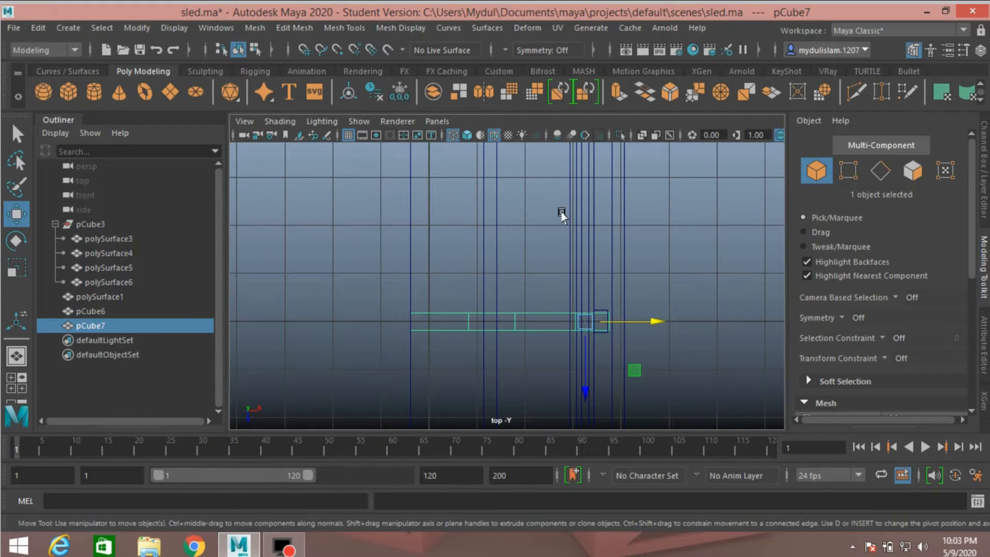
Move the upright post toward the runner's curved end, duplicate it, and place the copy toward the rear of the side rail.
{"action": "key", "text": "space"}
{"action": "key", "text": "space"}
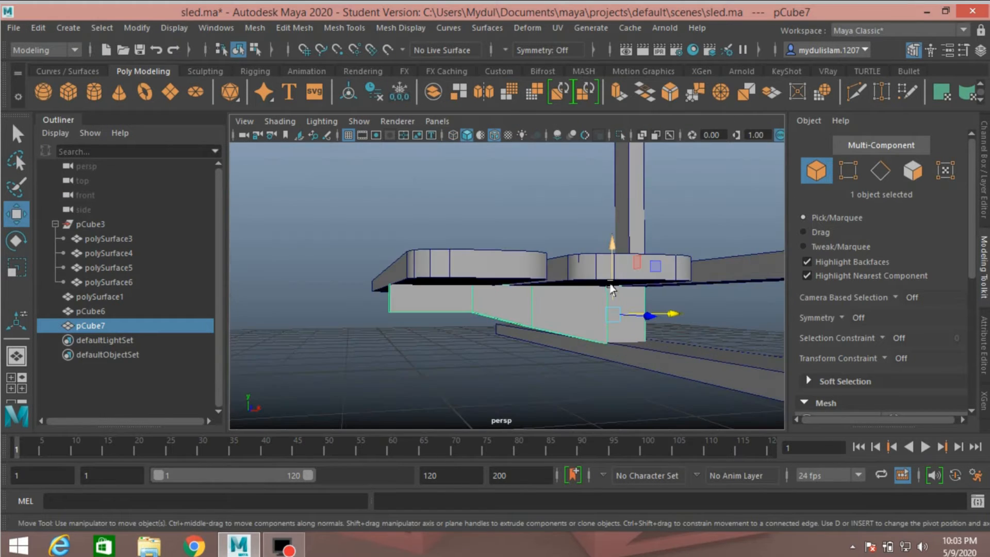
{"action": "scroll", "coordinate": [610, 289], "scroll_direction": "down", "scroll_amount": 5}
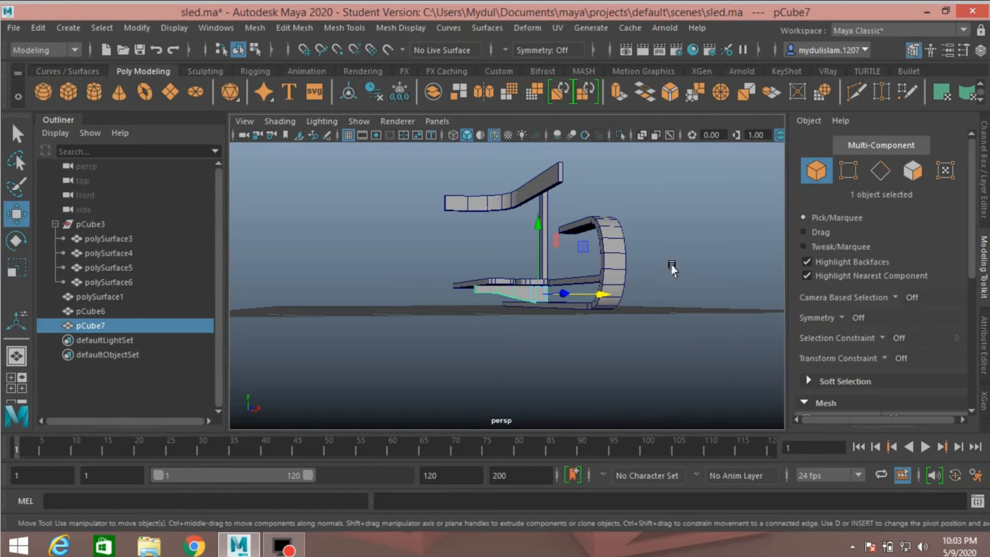
{"action": "left_click_drag", "start_coordinate": [672, 267], "coordinate": [460, 289], "text": "alt"}
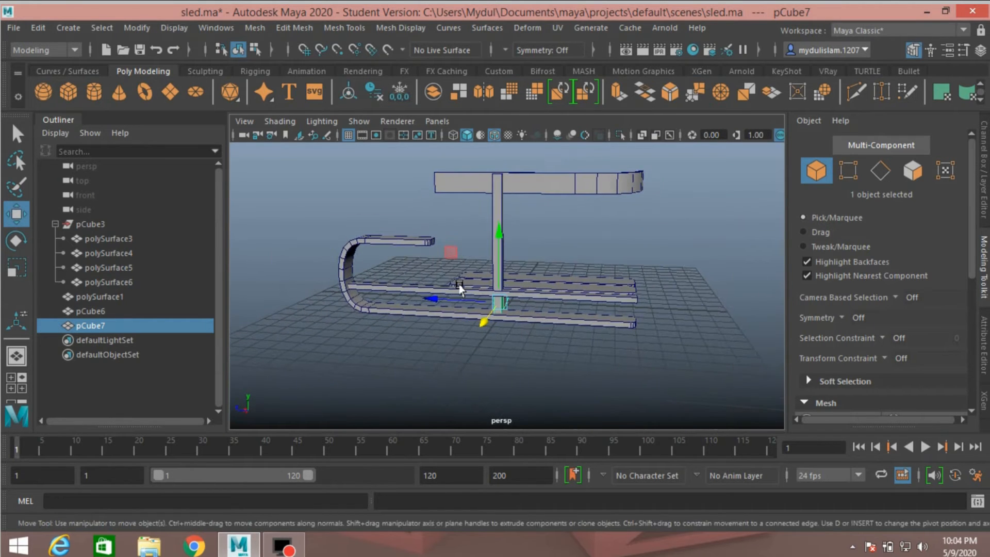
{"action": "scroll", "coordinate": [460, 289], "scroll_direction": "up", "scroll_amount": 3}
{"action": "middle_click_drag", "start_coordinate": [416, 322], "coordinate": [398, 335], "text": "alt"}
{"action": "left_click_drag", "start_coordinate": [397, 336], "coordinate": [408, 364], "text": "alt"}
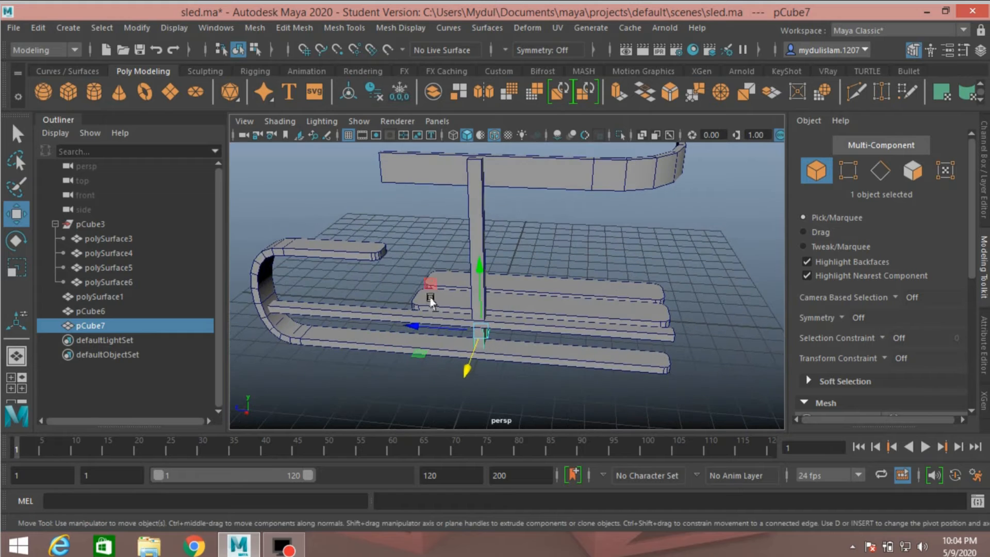
{"action": "left_click", "coordinate": [479, 207]}
{"action": "left_click_drag", "start_coordinate": [588, 230], "coordinate": [590, 236], "text": "alt"}
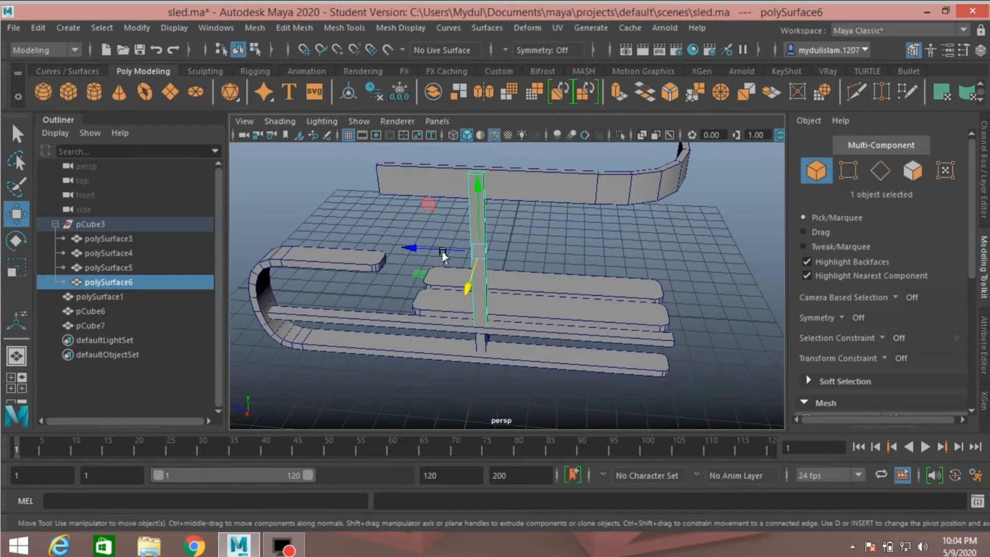
{"action": "left_click_drag", "start_coordinate": [413, 252], "coordinate": [512, 260]}
{"action": "key", "text": "ctrl+d"}
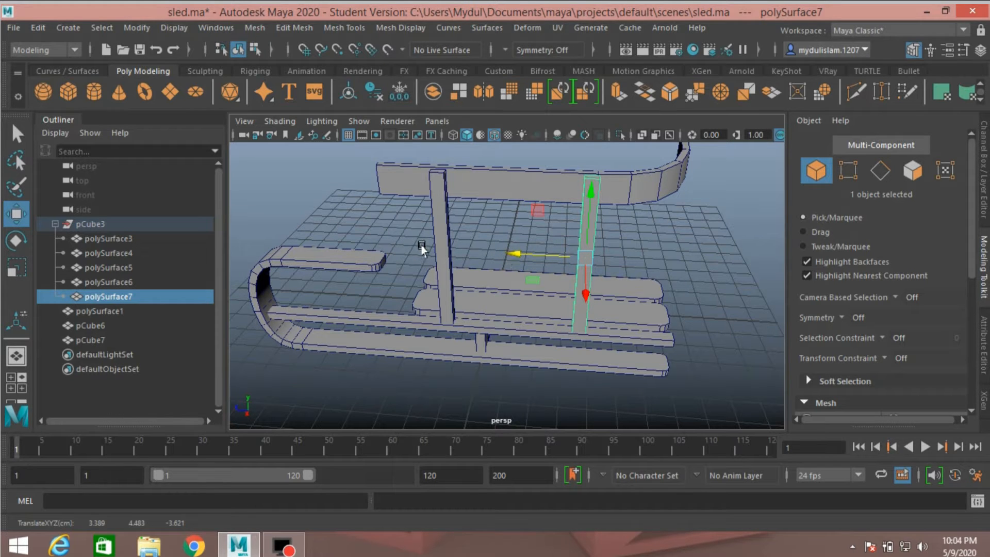
Accept the Student Version File notice to let the scene file save.
{"action": "left_click_drag", "start_coordinate": [422, 249], "coordinate": [462, 220], "text": "alt"}
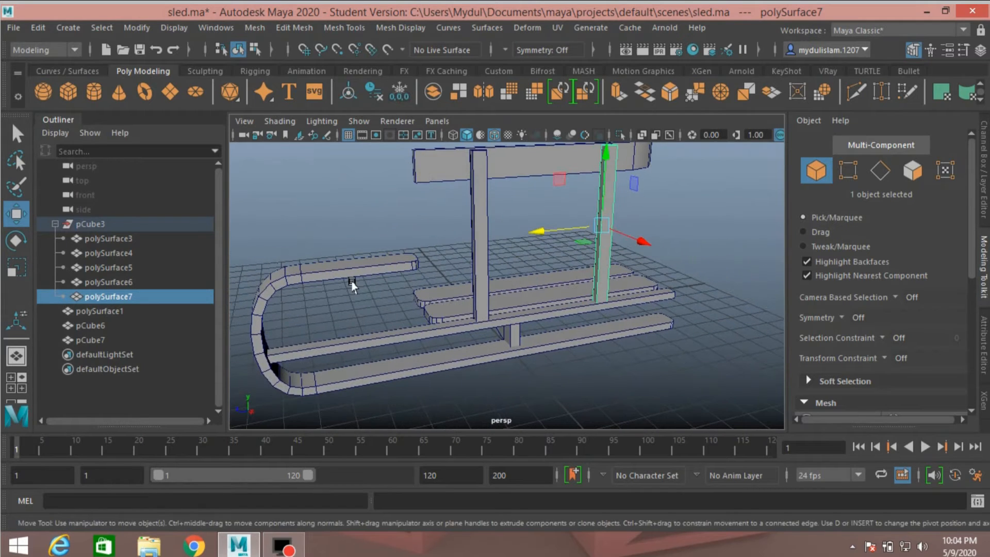
{"action": "scroll", "coordinate": [454, 293], "scroll_direction": "up", "scroll_amount": 4}
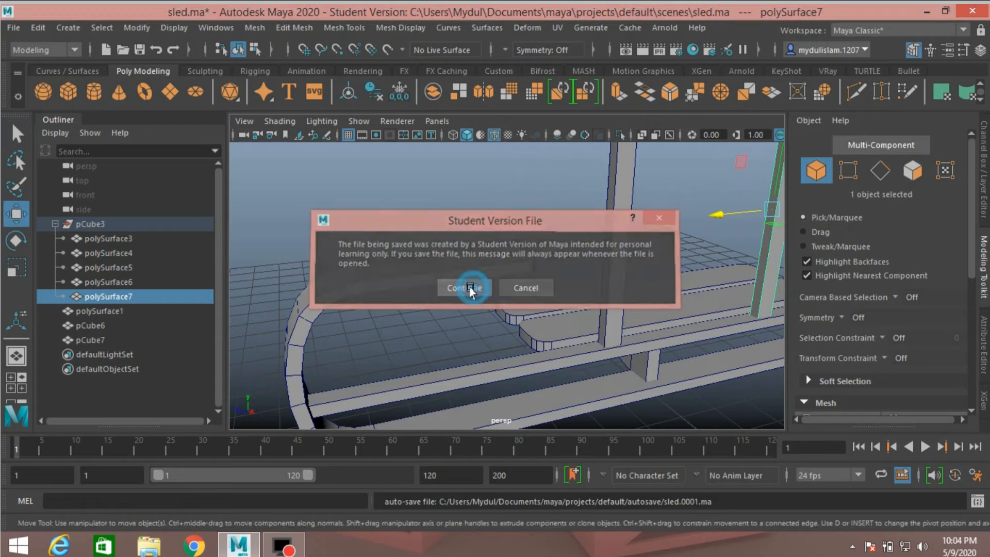
{"action": "left_click", "coordinate": [469, 287]}
{"action": "left_click_drag", "start_coordinate": [506, 255], "coordinate": [488, 244], "text": "alt"}
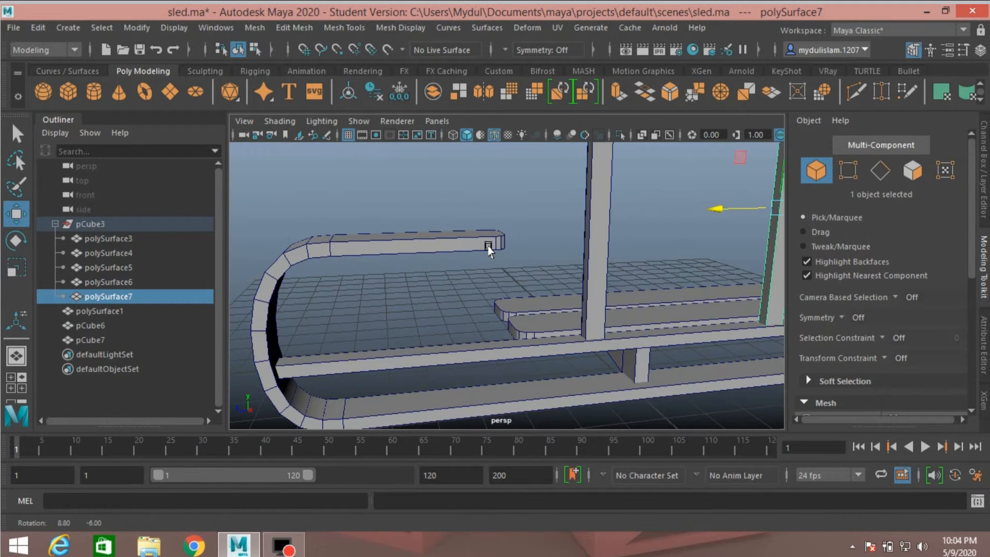
{"action": "middle_click_drag", "start_coordinate": [463, 362], "coordinate": [510, 271], "text": "alt"}
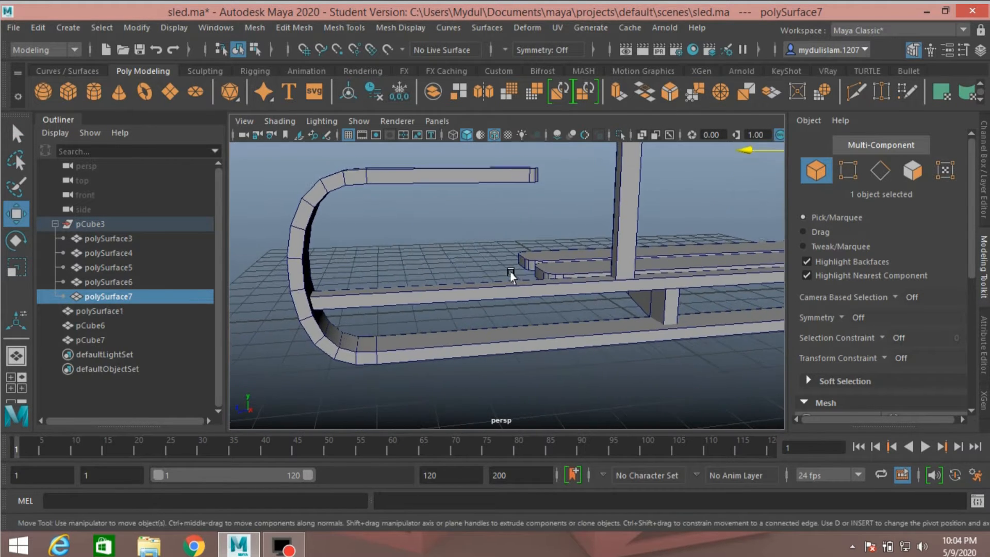
{"action": "left_click_drag", "start_coordinate": [510, 271], "coordinate": [506, 283], "text": "alt"}
{"action": "left_click_drag", "start_coordinate": [449, 307], "coordinate": [404, 287], "text": "alt"}
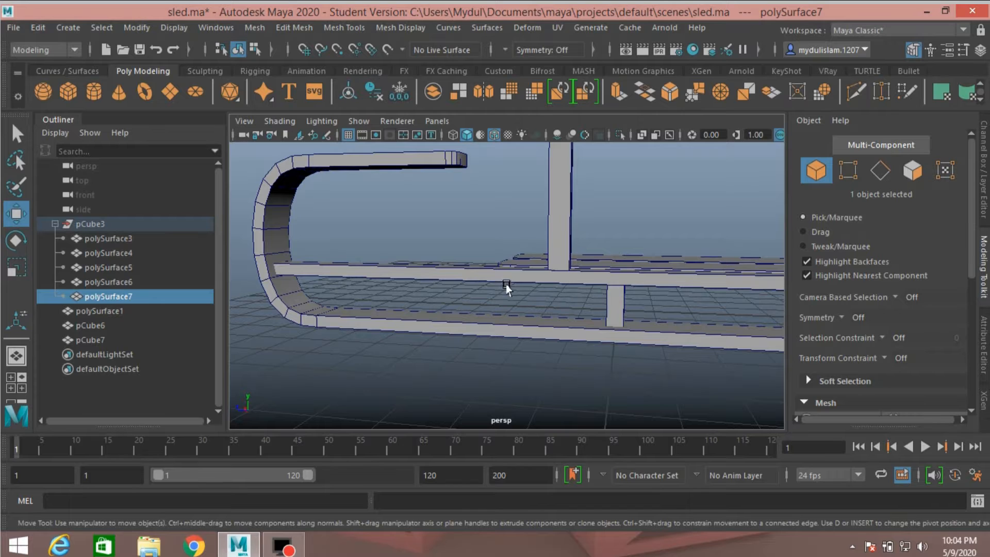
Move the cross support block pCube7 along the side rail toward the runner's curved end.
{"action": "left_click_drag", "start_coordinate": [481, 280], "coordinate": [651, 304], "text": "alt"}
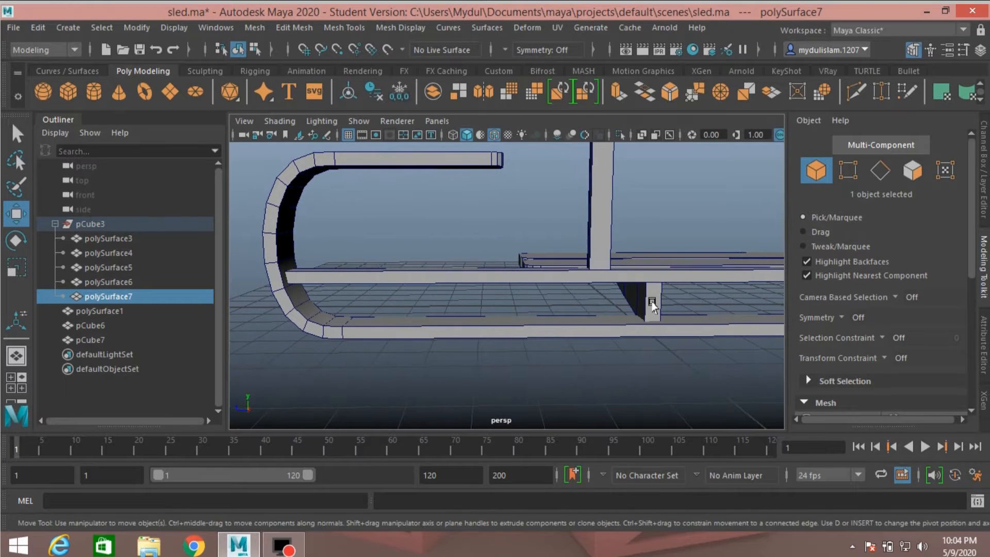
{"action": "left_click", "coordinate": [651, 304]}
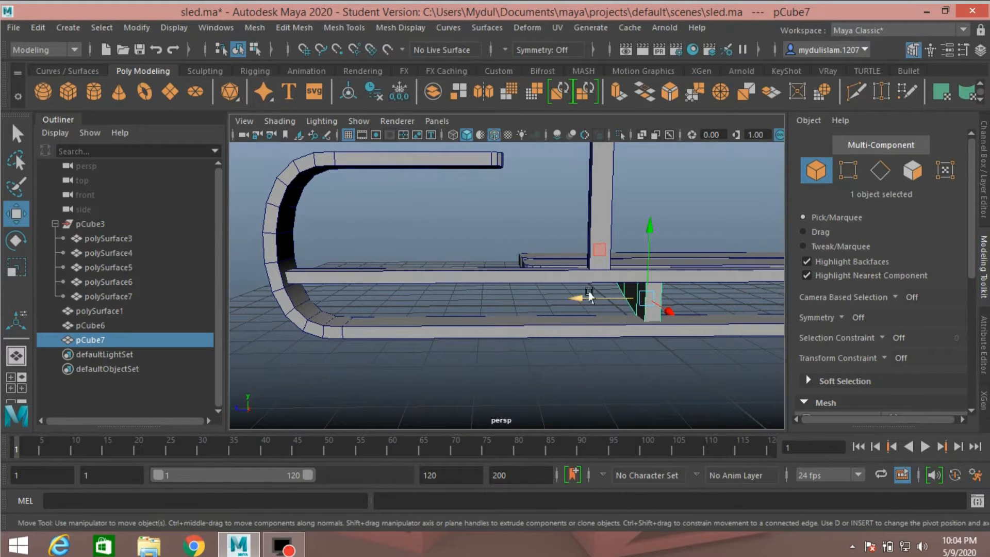
{"action": "left_click_drag", "start_coordinate": [586, 301], "coordinate": [497, 313]}
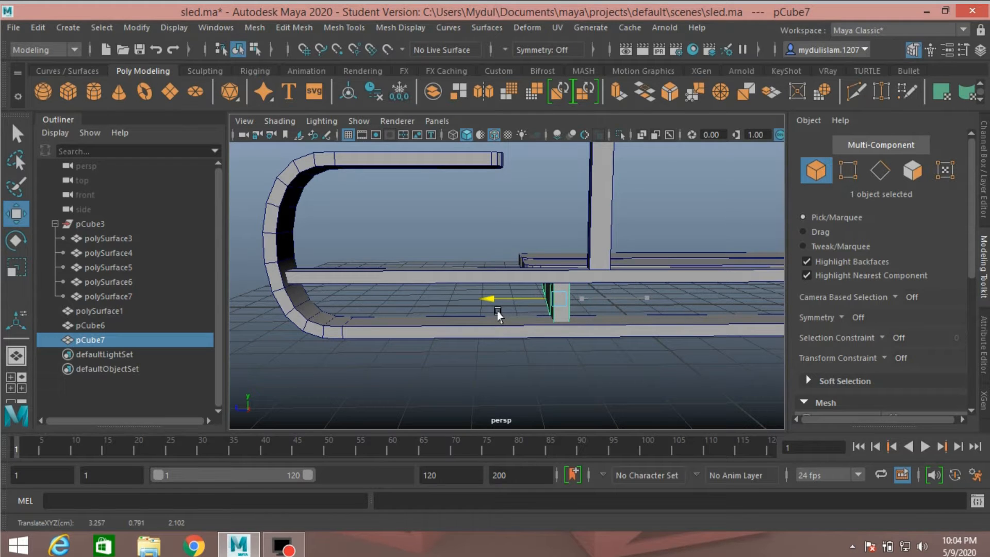
{"action": "left_click_drag", "start_coordinate": [573, 306], "coordinate": [556, 323], "text": "alt"}
{"action": "scroll", "coordinate": [562, 323], "scroll_direction": "down", "scroll_amount": 5}
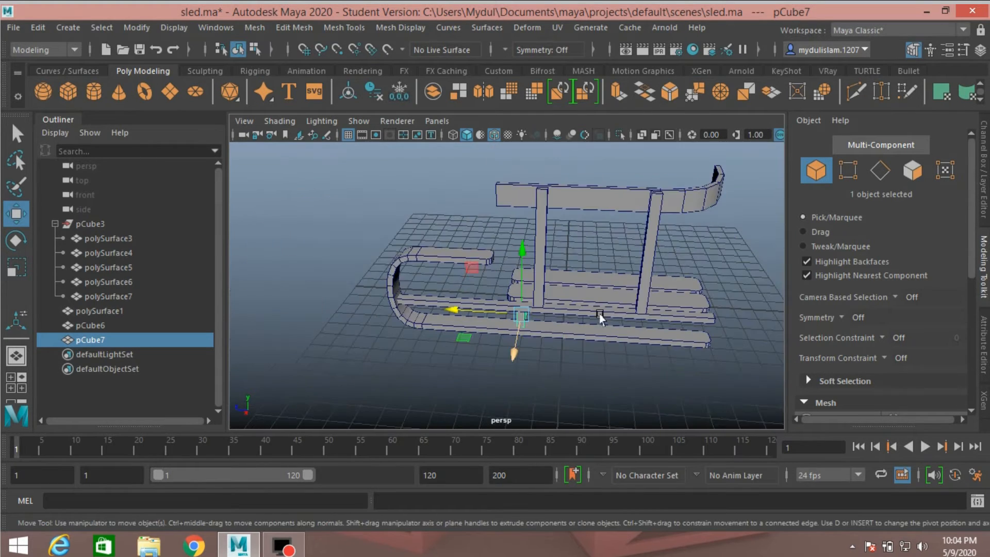
Shift both upright posts, polySurface6 and polySurface7, slightly along the side rail toward the rear of the sled.
{"action": "middle_click_drag", "start_coordinate": [613, 309], "coordinate": [448, 347], "text": "alt"}
{"action": "left_click_drag", "start_coordinate": [453, 346], "coordinate": [463, 332], "text": "alt"}
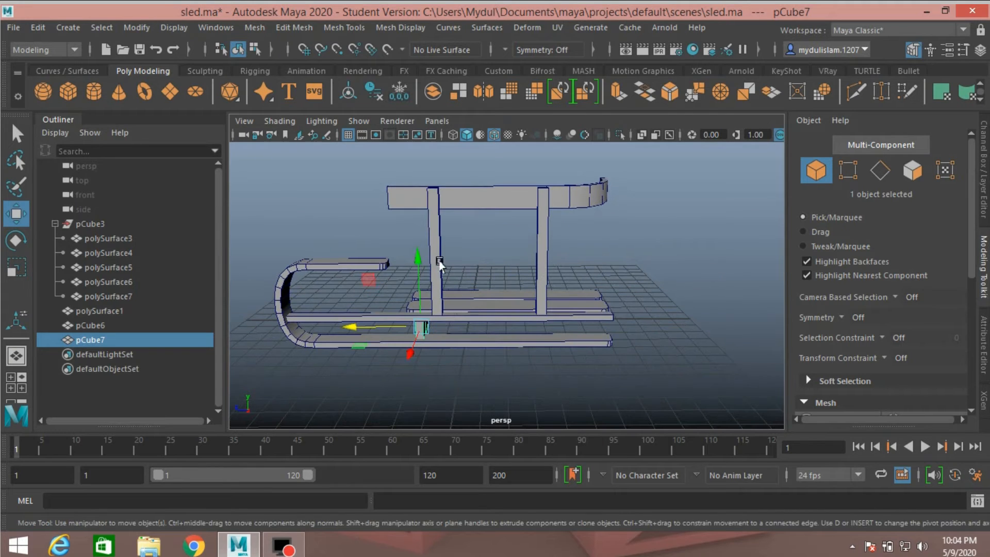
{"action": "left_click", "coordinate": [433, 261]}
{"action": "left_click_drag", "start_coordinate": [385, 259], "coordinate": [400, 262]}
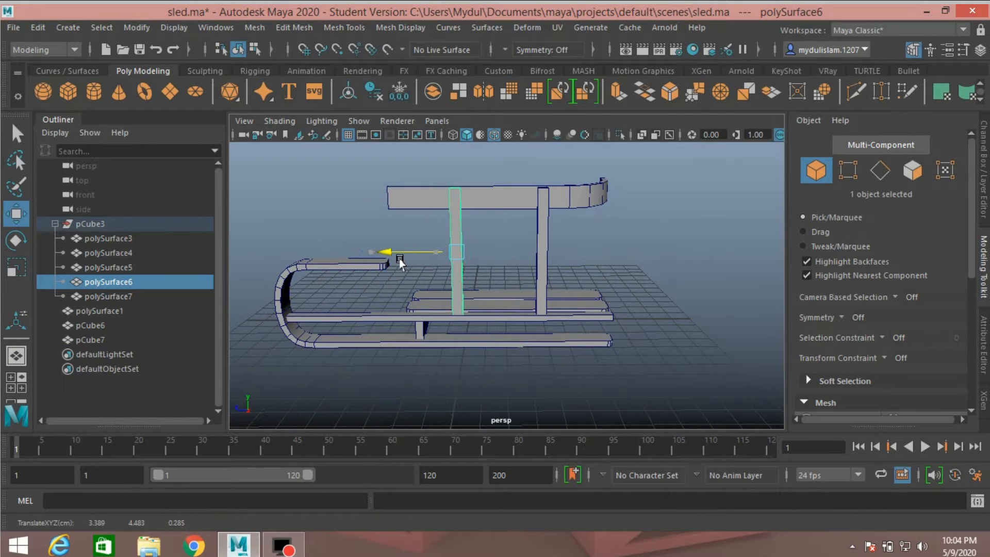
{"action": "left_click", "coordinate": [541, 272]}
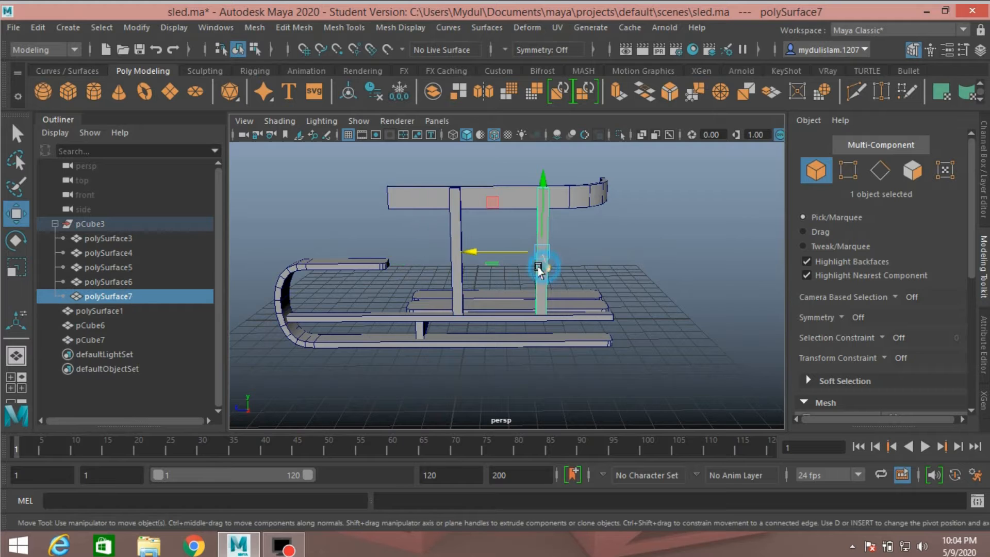
{"action": "left_click_drag", "start_coordinate": [475, 254], "coordinate": [482, 259]}
Shift support block pCube7 slightly rearward, duplicate it, and place the copy toward the rear of the runner.
{"action": "left_click_drag", "start_coordinate": [424, 354], "coordinate": [433, 347], "text": "alt"}
{"action": "scroll", "coordinate": [442, 341], "scroll_direction": "up", "scroll_amount": 3}
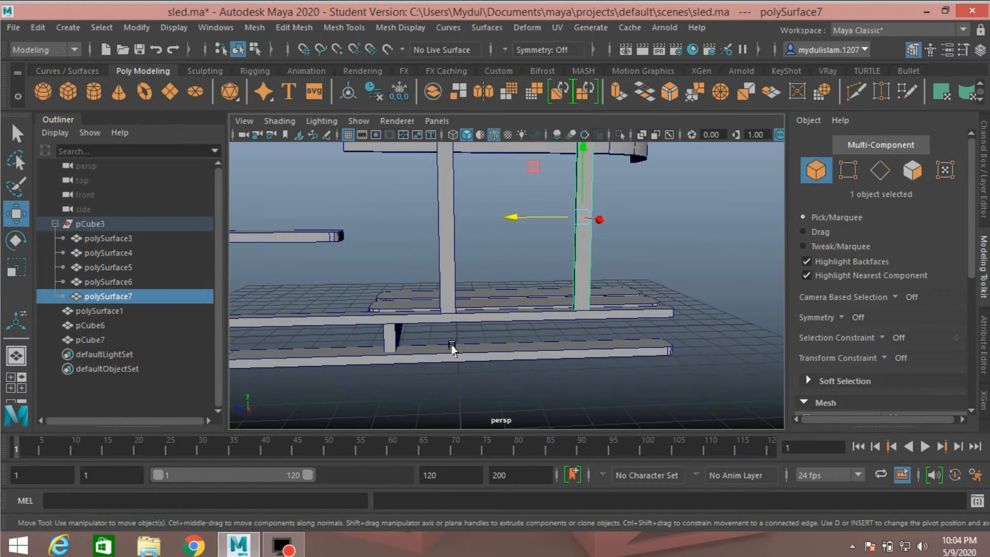
{"action": "middle_click_drag", "start_coordinate": [453, 347], "coordinate": [527, 334], "text": "alt"}
{"action": "left_click", "coordinate": [478, 325]}
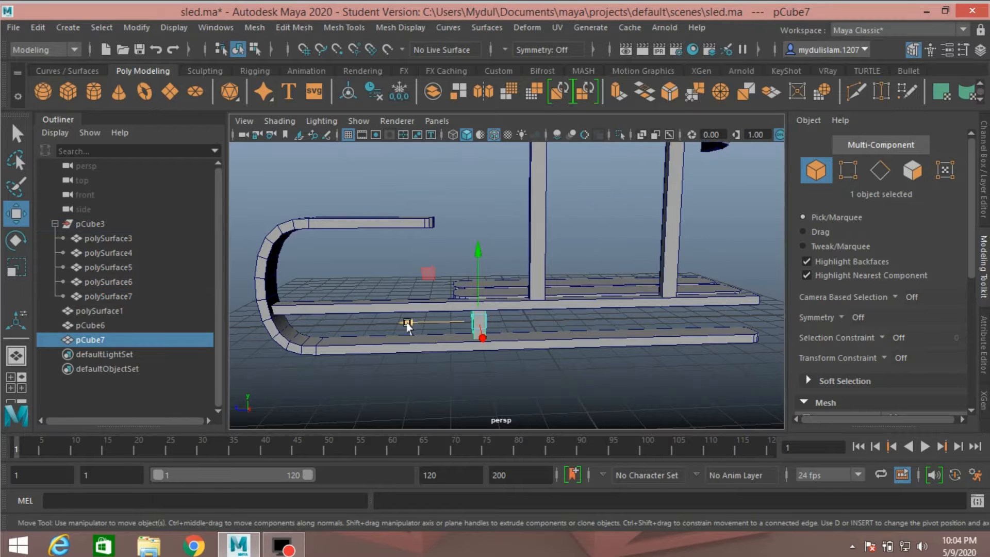
{"action": "left_click_drag", "start_coordinate": [399, 323], "coordinate": [514, 348]}
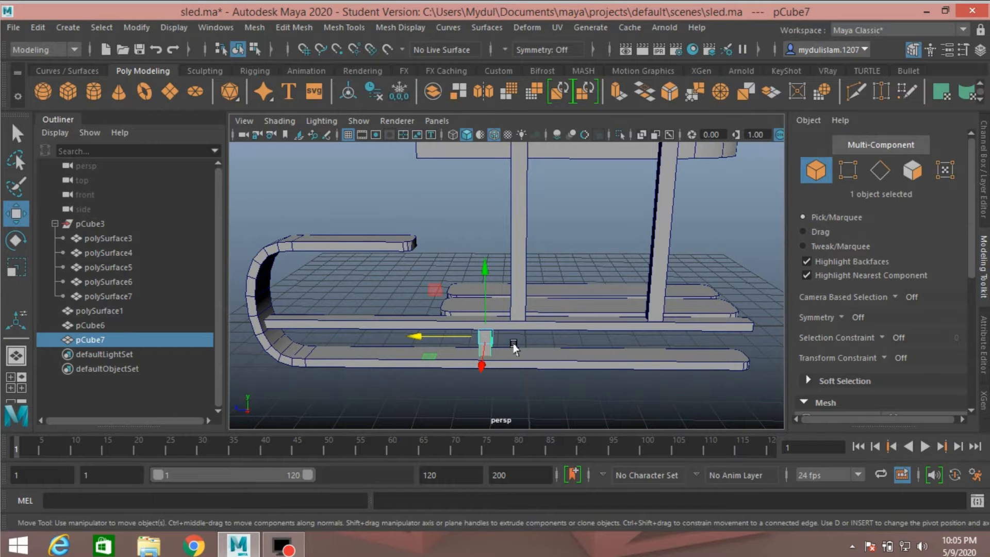
{"action": "key", "text": "ctrl+d"}
{"action": "left_click_drag", "start_coordinate": [414, 342], "coordinate": [609, 362]}
Duplicate the side rail polySurface3 and shorten the copy along its length to a Z scale of about 0.2.
{"action": "left_click_drag", "start_coordinate": [447, 330], "coordinate": [464, 341], "text": "alt"}
{"action": "scroll", "coordinate": [464, 340], "scroll_direction": "up", "scroll_amount": 5}
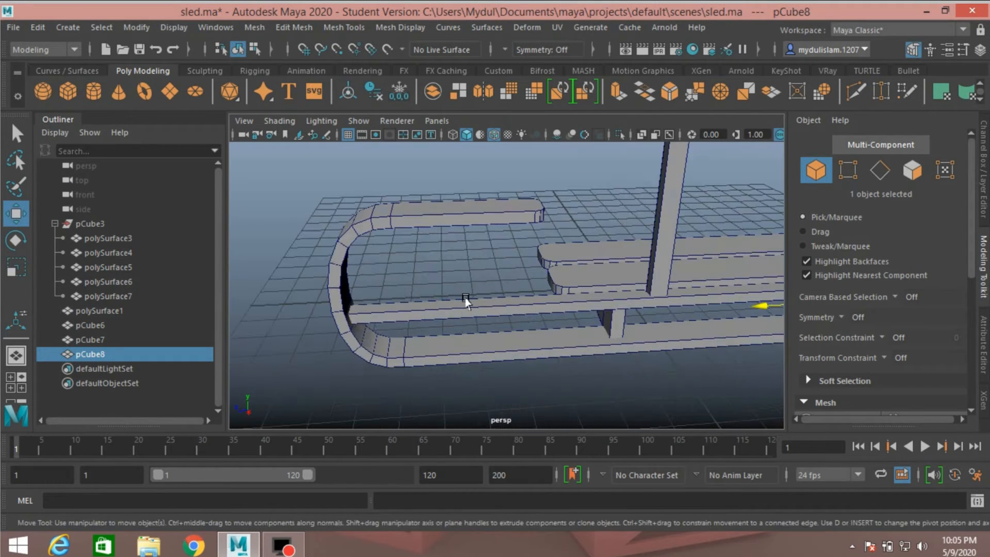
{"action": "left_click", "coordinate": [467, 302]}
{"action": "left_click_drag", "start_coordinate": [467, 302], "coordinate": [475, 304], "text": "alt"}
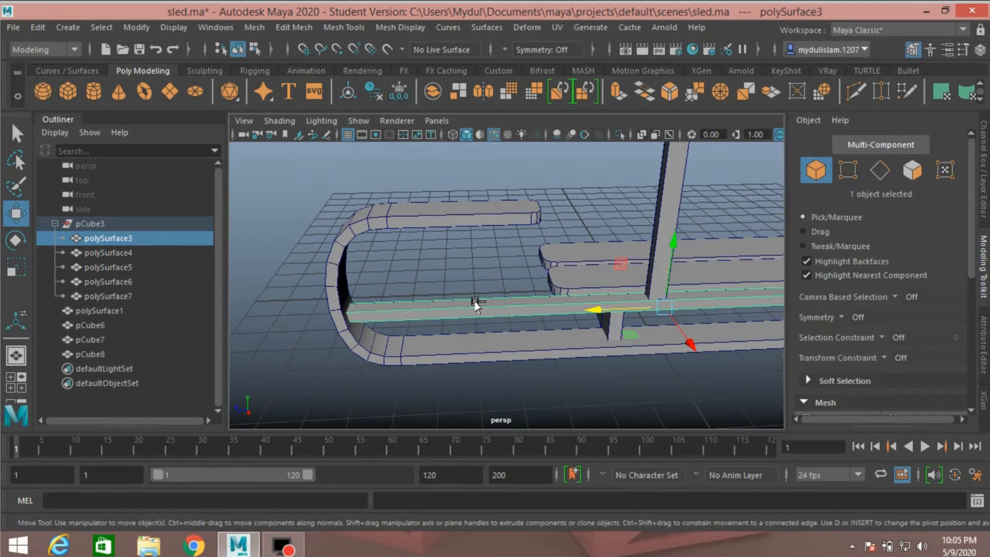
{"action": "key", "text": "ctrl+d"}
{"action": "left_click", "coordinate": [18, 269]}
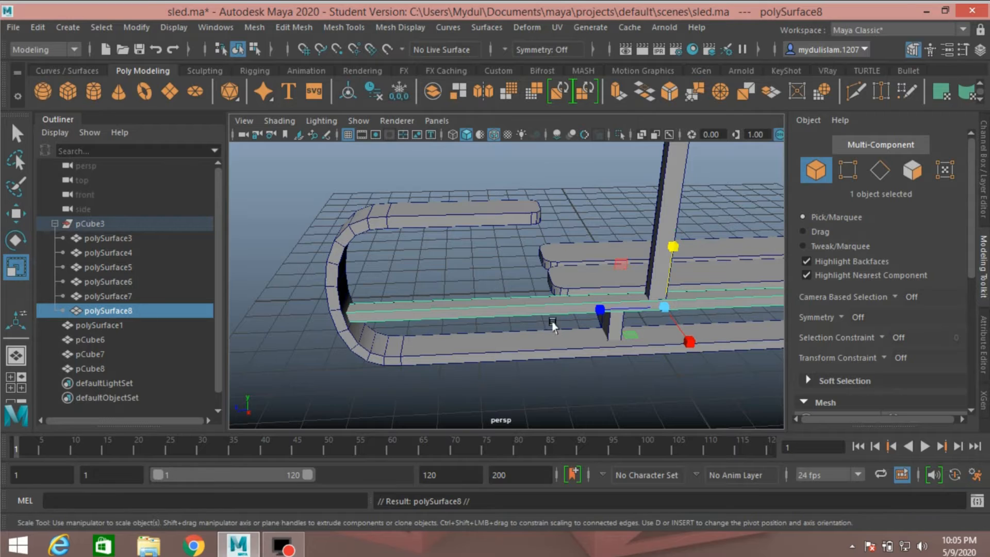
{"action": "left_click_drag", "start_coordinate": [594, 313], "coordinate": [639, 324]}
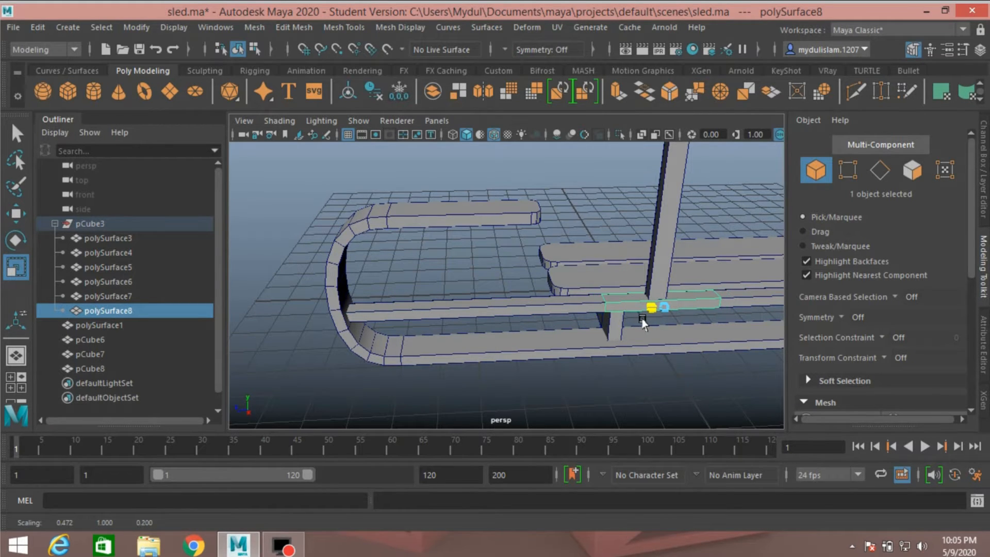
Move the shortened rail copy along Z toward the runner's curved end, to about 4.87.
{"action": "key", "text": "w"}
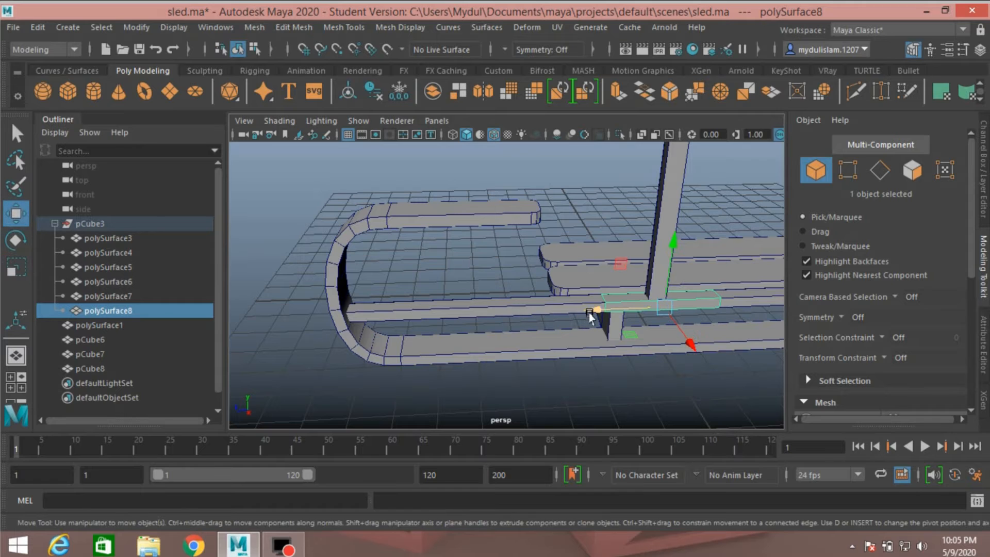
{"action": "left_click_drag", "start_coordinate": [590, 316], "coordinate": [421, 355]}
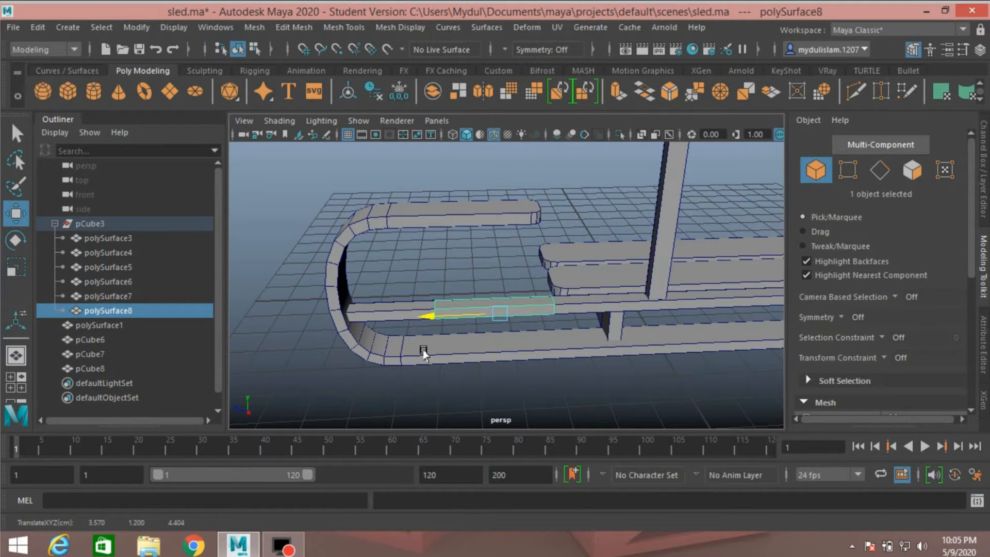
{"action": "key", "text": "space"}
{"action": "key", "text": "space"}
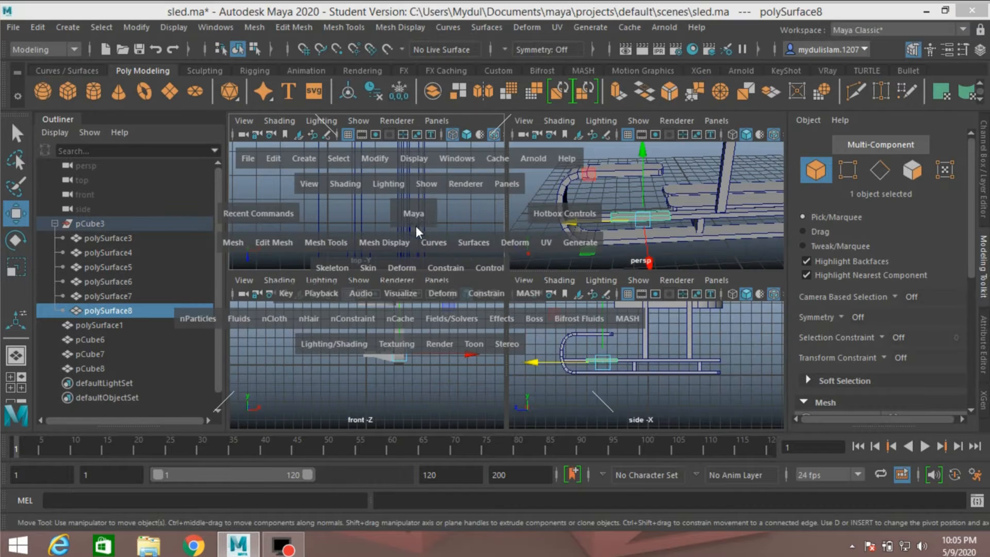
{"action": "scroll", "coordinate": [414, 344], "scroll_direction": "down", "scroll_amount": 6}
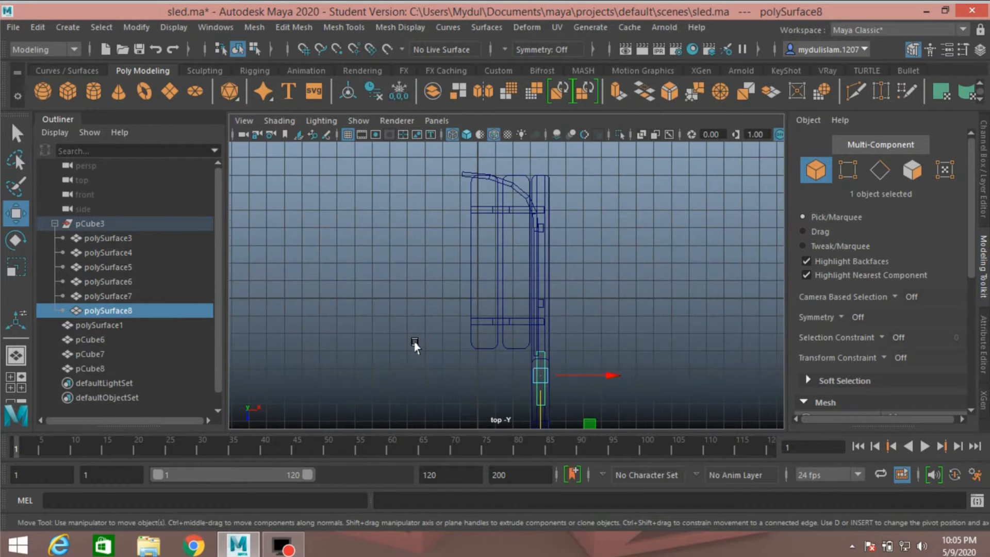
{"action": "scroll", "coordinate": [415, 344], "scroll_direction": "down", "scroll_amount": 3}
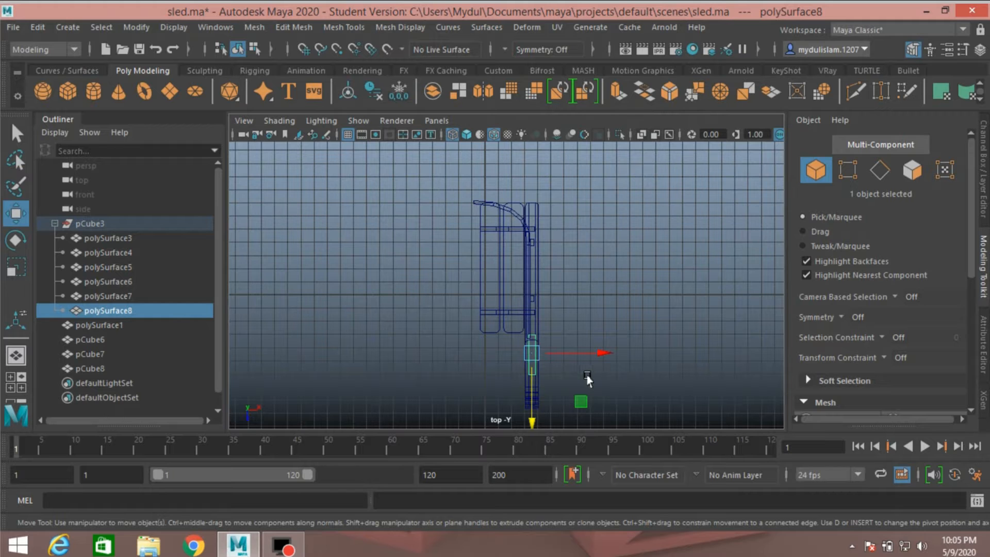
{"action": "scroll", "coordinate": [585, 379], "scroll_direction": "up", "scroll_amount": 3}
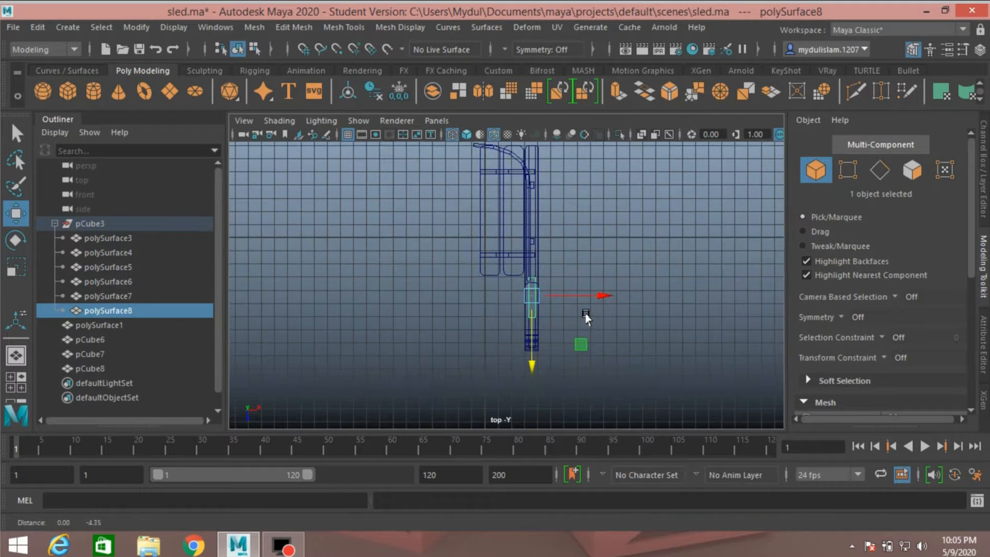
{"action": "scroll", "coordinate": [542, 299], "scroll_direction": "up", "scroll_amount": 4}
{"action": "middle_click_drag", "start_coordinate": [542, 299], "coordinate": [470, 275], "text": "alt"}
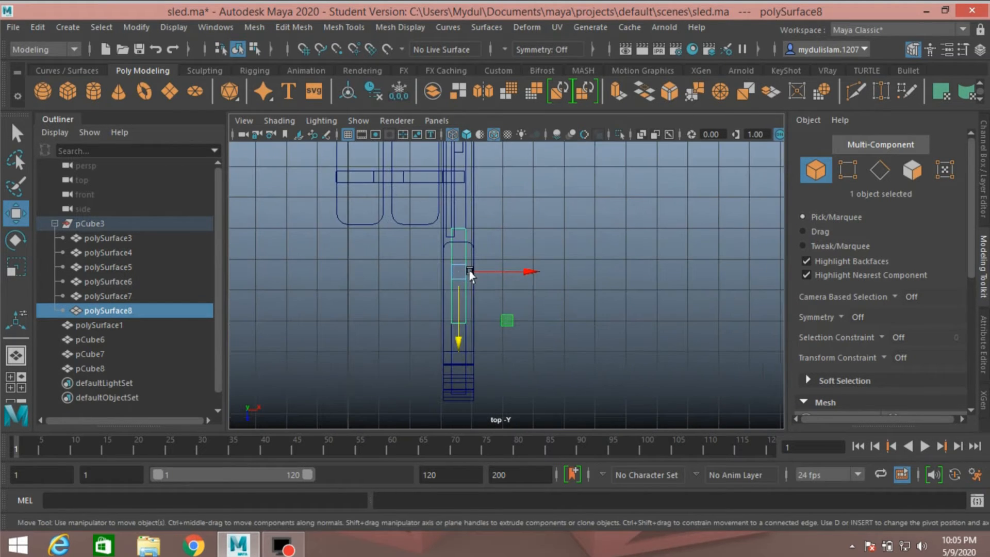
{"action": "left_click_drag", "start_coordinate": [457, 342], "coordinate": [457, 362]}
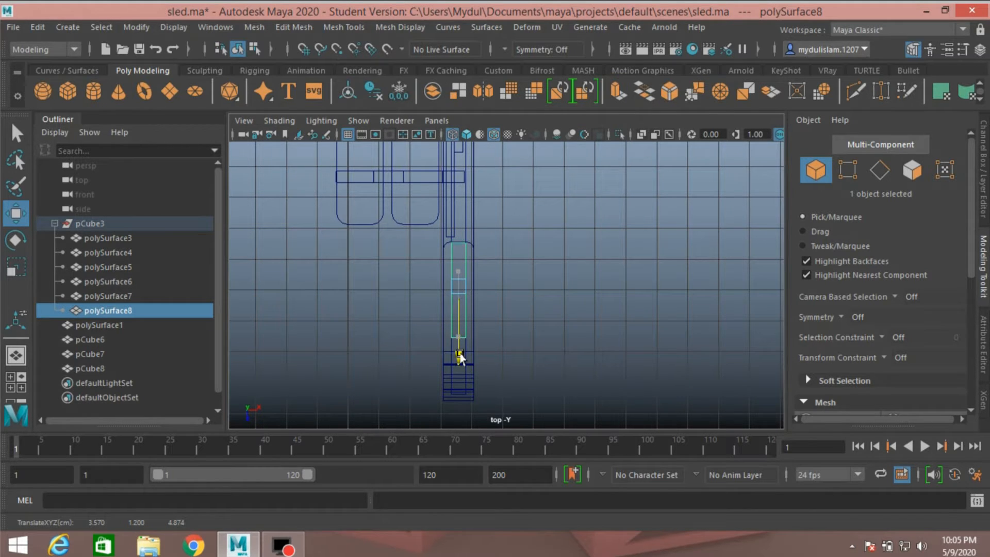
Flatten the short rail piece to a Y scale of about 0.53 and raise it to about 1.475 on the side rail's top.
{"action": "key", "text": "space"}
{"action": "key", "text": "space"}
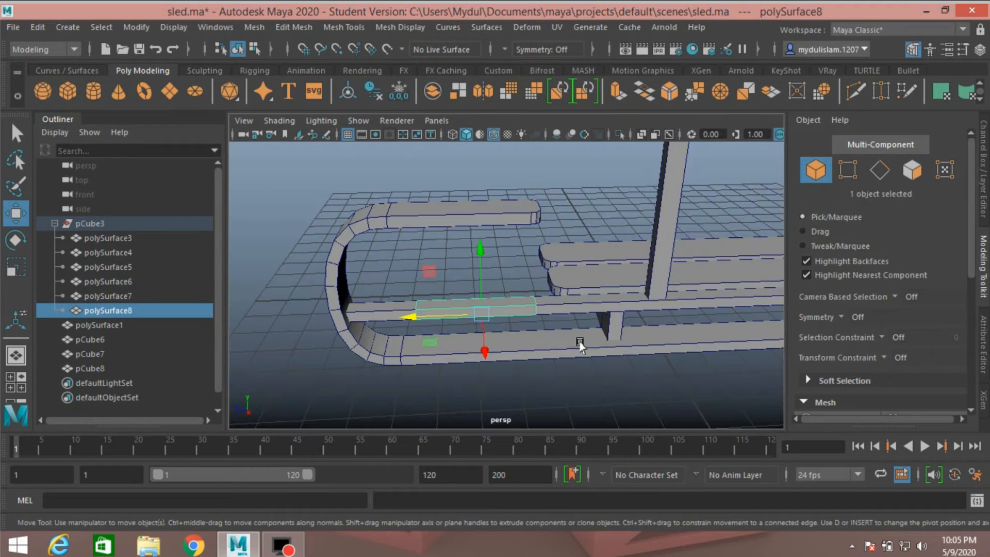
{"action": "left_click_drag", "start_coordinate": [578, 334], "coordinate": [540, 300], "text": "alt"}
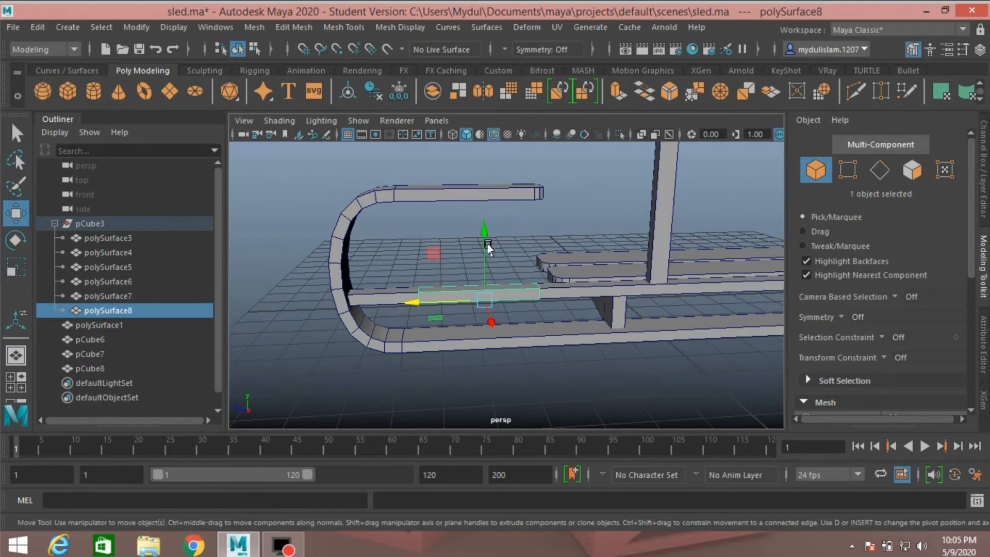
{"action": "left_click_drag", "start_coordinate": [485, 242], "coordinate": [485, 235]}
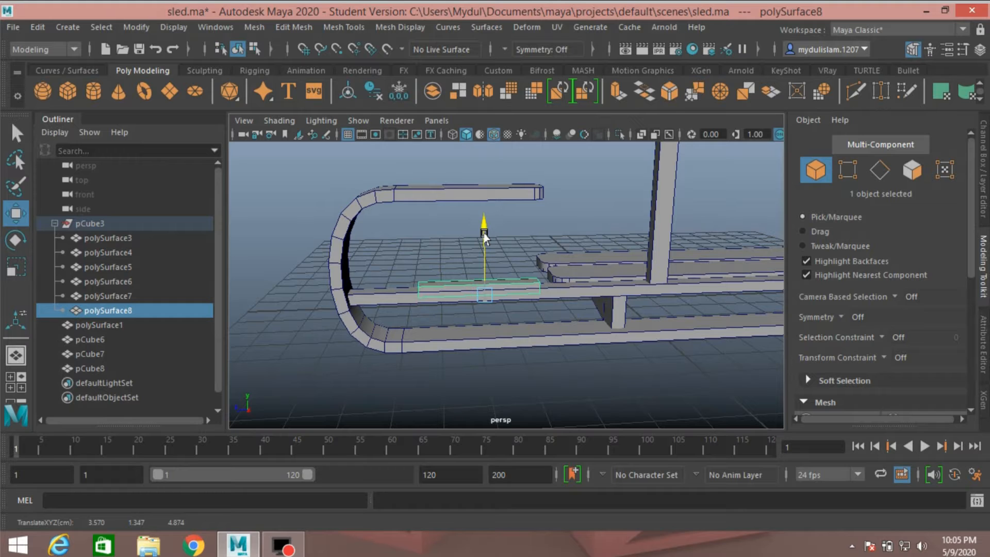
{"action": "left_click", "coordinate": [15, 266]}
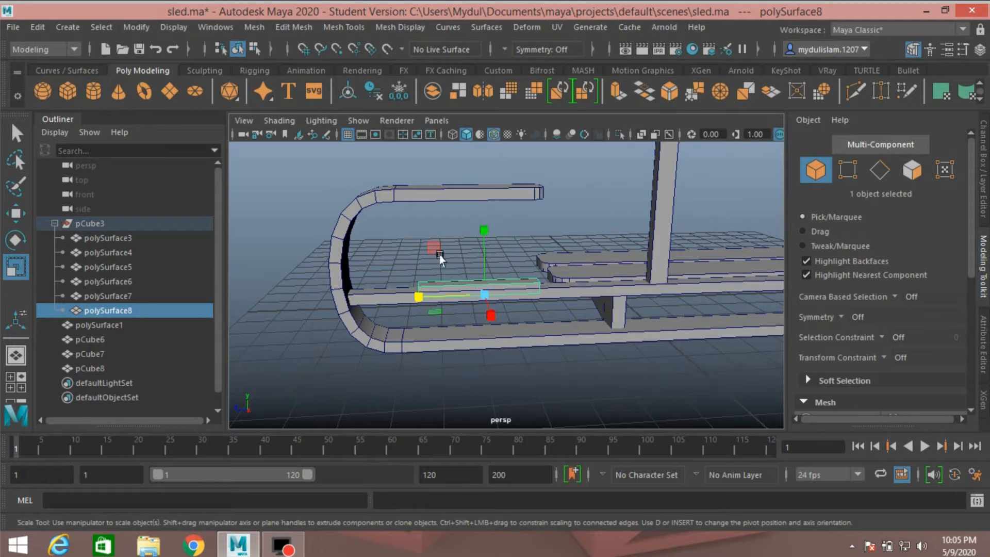
{"action": "left_click_drag", "start_coordinate": [475, 233], "coordinate": [478, 256]}
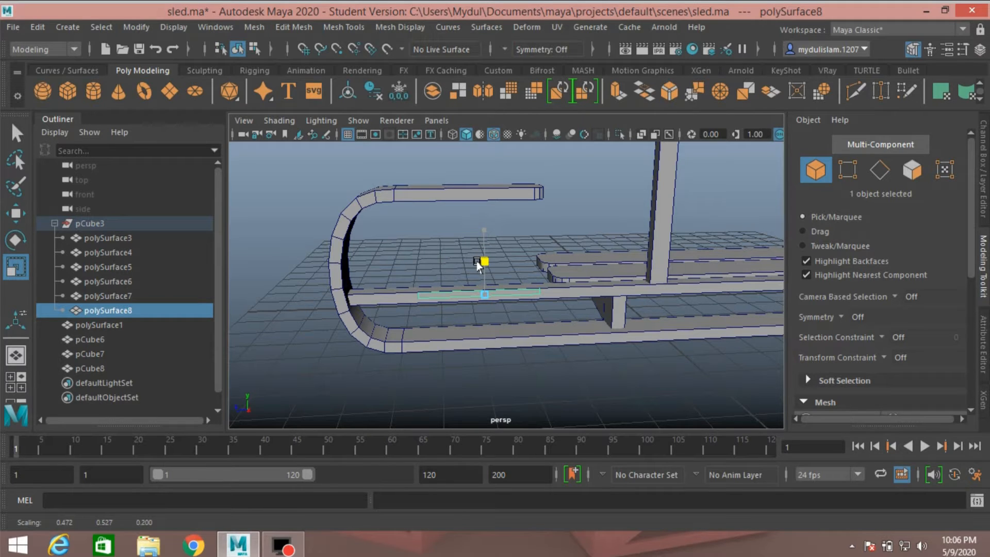
{"action": "left_click", "coordinate": [17, 212]}
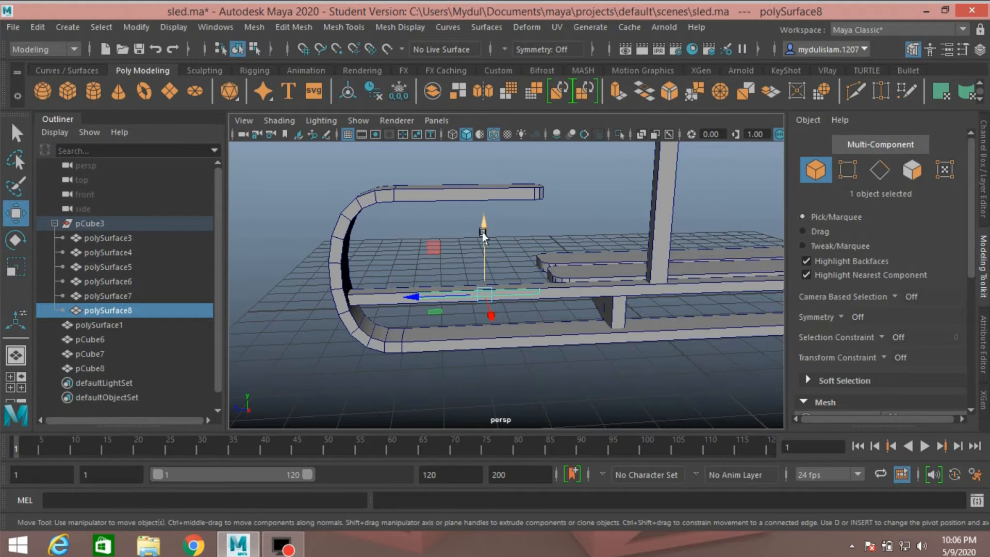
{"action": "left_click_drag", "start_coordinate": [483, 235], "coordinate": [483, 230]}
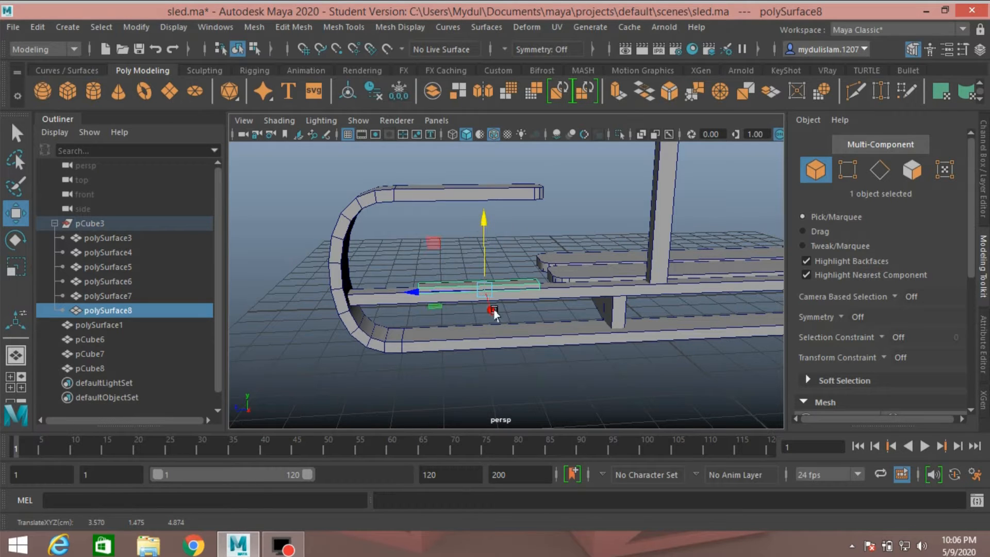
Thin the short piece on the side rail slightly further in height.
{"action": "scroll", "coordinate": [493, 311], "scroll_direction": "up", "scroll_amount": 5}
{"action": "middle_click_drag", "start_coordinate": [492, 312], "coordinate": [575, 306], "text": "alt"}
{"action": "left_click_drag", "start_coordinate": [575, 306], "coordinate": [539, 236], "text": "alt"}
{"action": "left_click", "coordinate": [20, 271]}
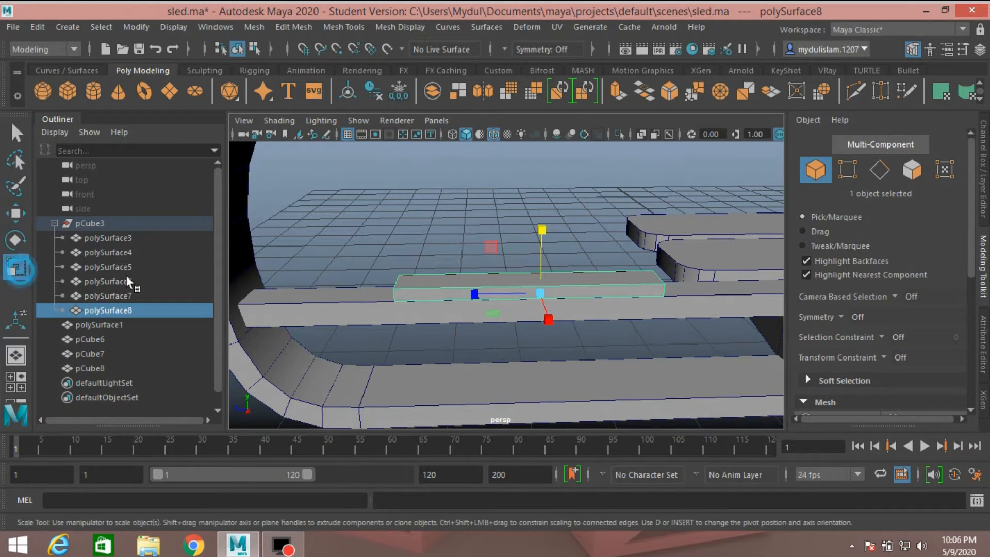
{"action": "left_click_drag", "start_coordinate": [543, 230], "coordinate": [537, 245]}
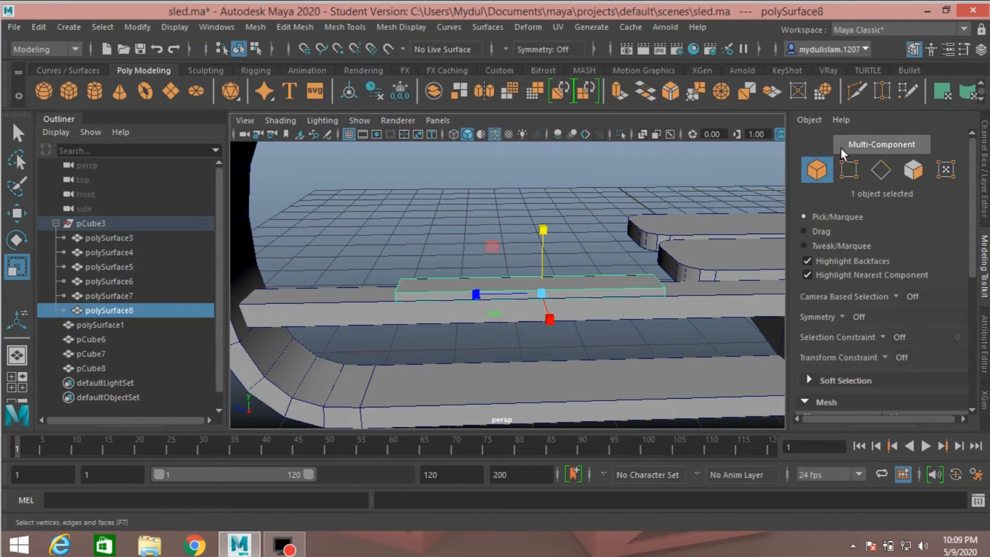
Shorten the piece by moving its four front end vertices back along Z to about 5.955.
{"action": "left_click", "coordinate": [849, 165]}
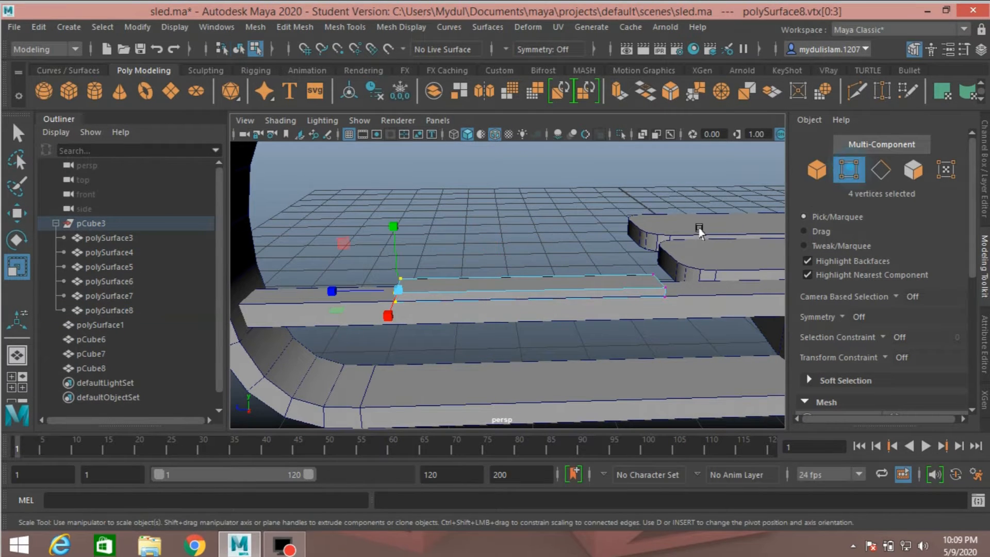
{"action": "left_click_drag", "start_coordinate": [514, 272], "coordinate": [513, 265], "text": "alt"}
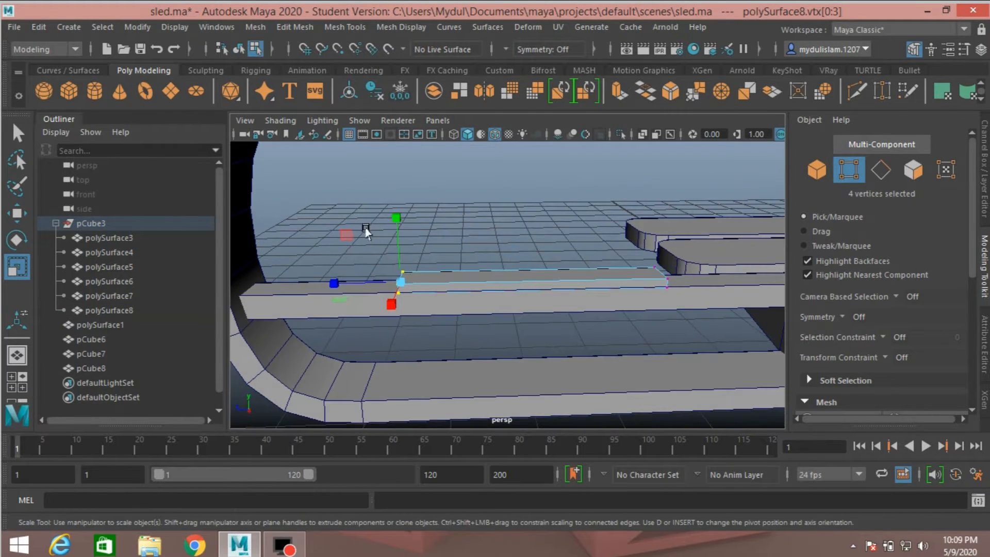
{"action": "key", "text": "w"}
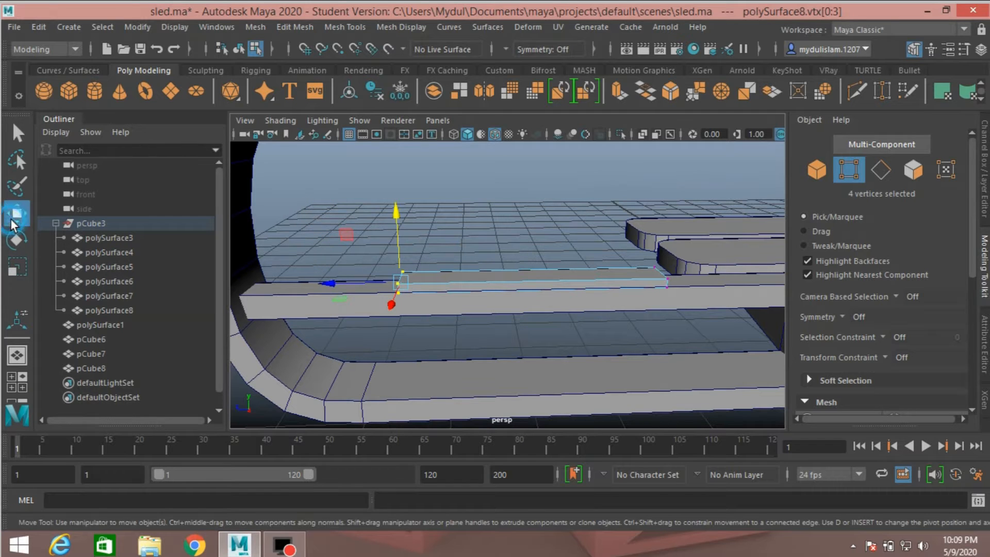
{"action": "left_click_drag", "start_coordinate": [334, 286], "coordinate": [388, 289]}
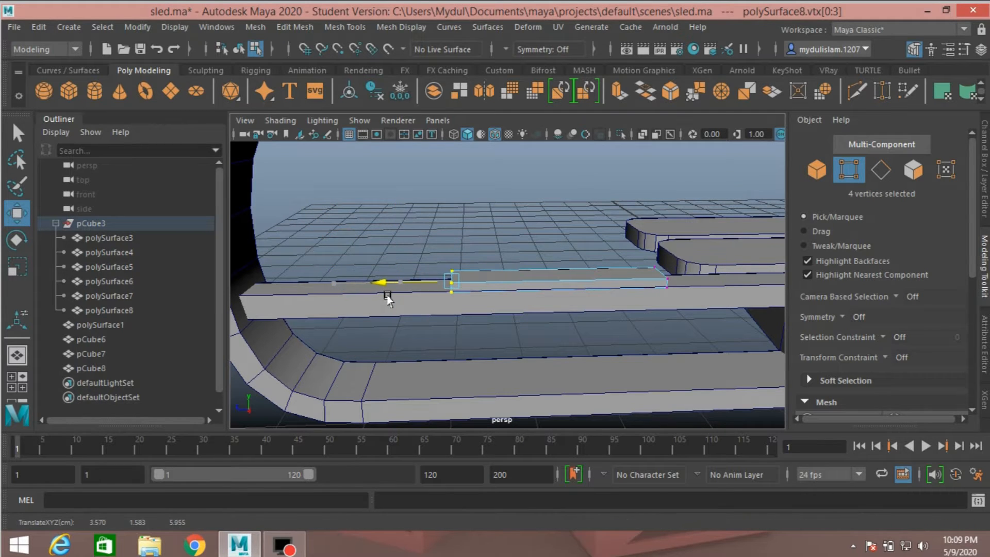
Shorten the piece on the side rail further by moving its four front end vertices back along Z past about 5.065.
{"action": "scroll", "coordinate": [444, 312], "scroll_direction": "down", "scroll_amount": 5}
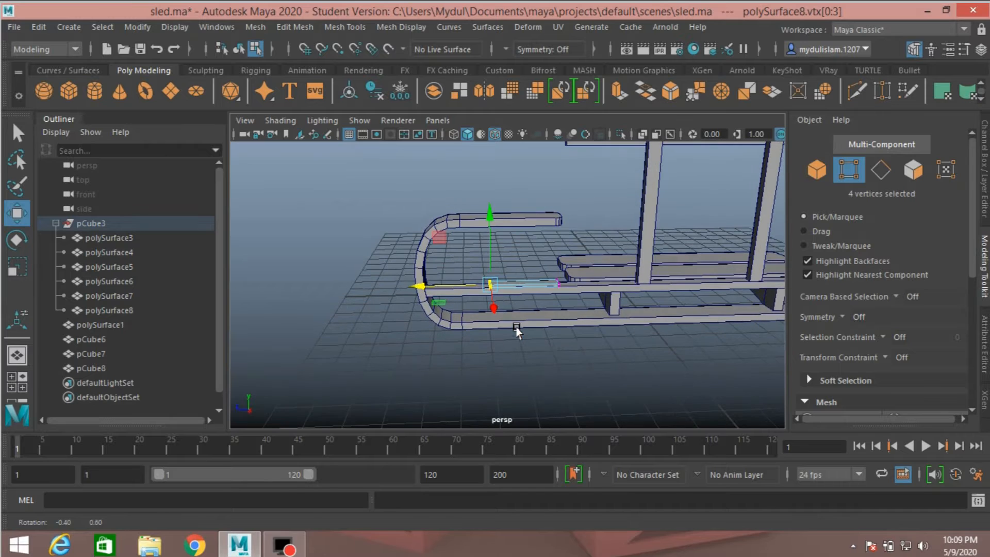
{"action": "left_click_drag", "start_coordinate": [429, 287], "coordinate": [454, 295]}
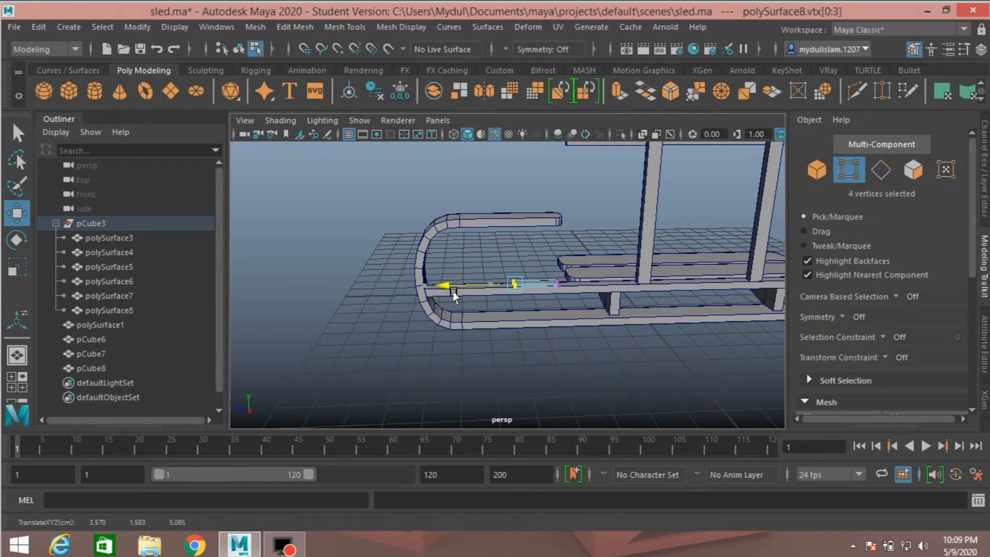
{"action": "left_click_drag", "start_coordinate": [453, 295], "coordinate": [459, 300]}
{"action": "left_click", "coordinate": [814, 170]}
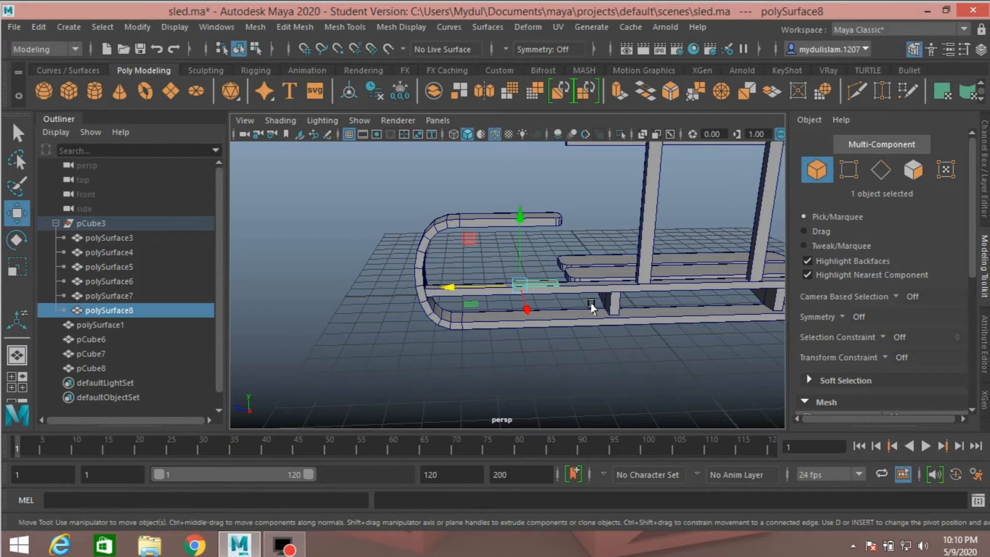
Flatten the short piece to a Y scale of about 0.242 and adjust its height on the side rail's top.
{"action": "scroll", "coordinate": [588, 300], "scroll_direction": "up", "scroll_amount": 5}
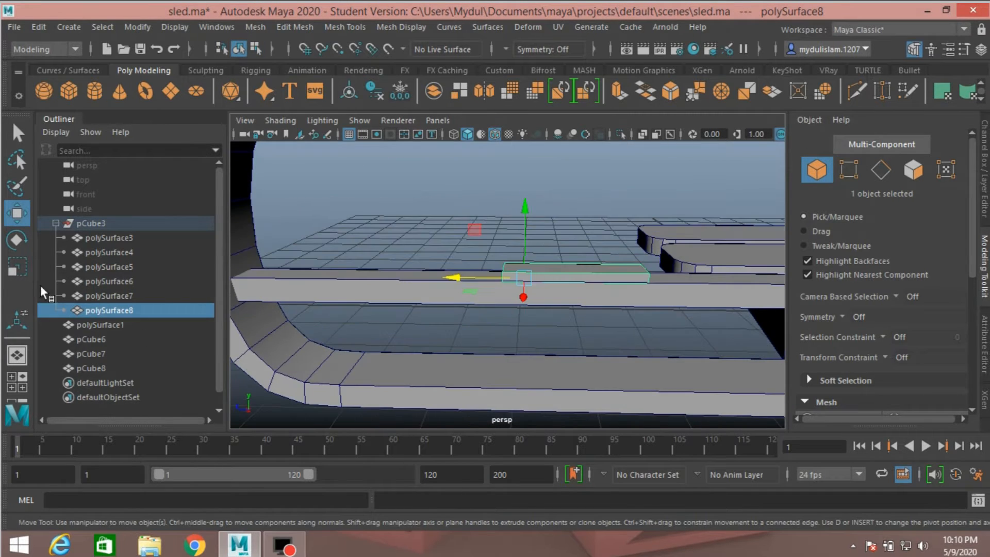
{"action": "left_click", "coordinate": [17, 268]}
{"action": "left_click_drag", "start_coordinate": [526, 215], "coordinate": [526, 236]}
{"action": "key", "text": "w"}
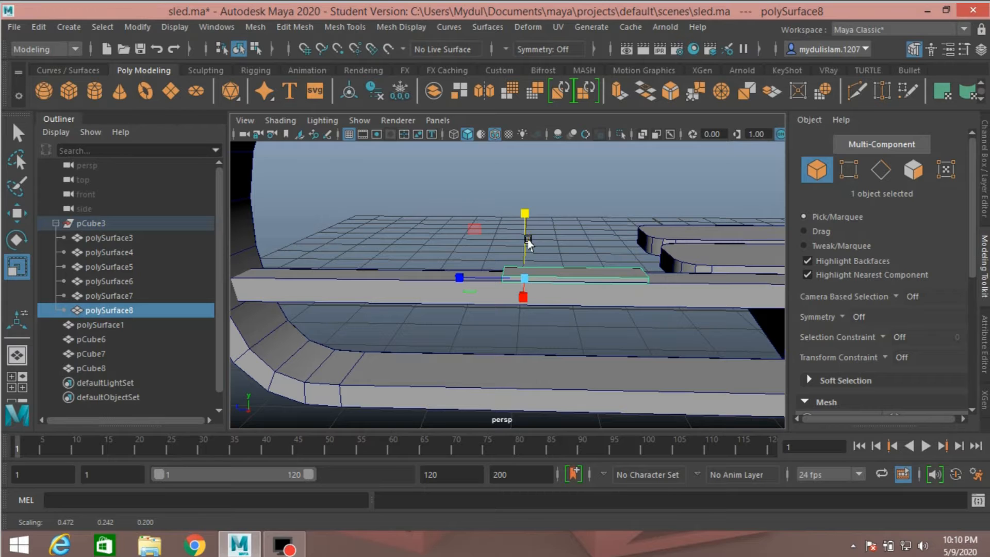
{"action": "left_click", "coordinate": [11, 215]}
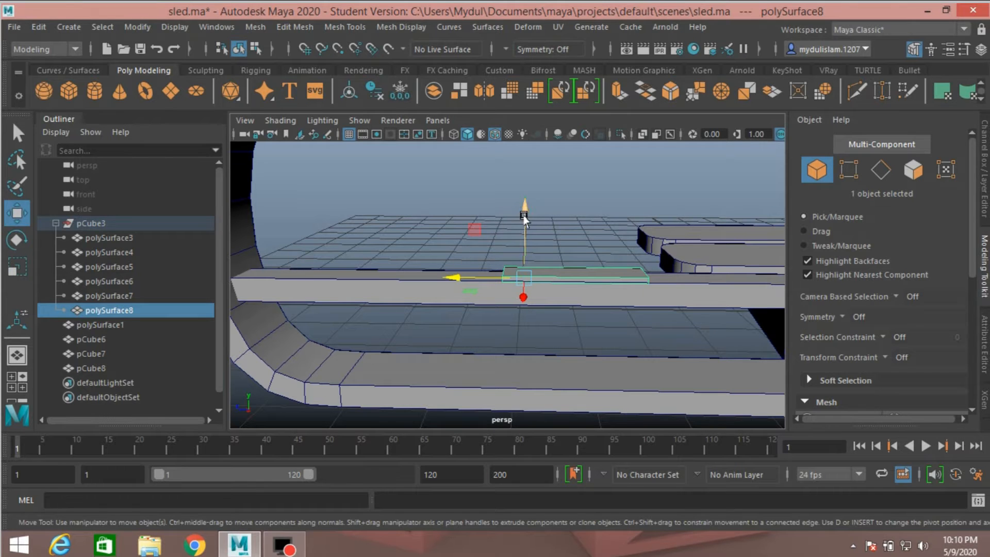
{"action": "left_click_drag", "start_coordinate": [524, 218], "coordinate": [581, 265]}
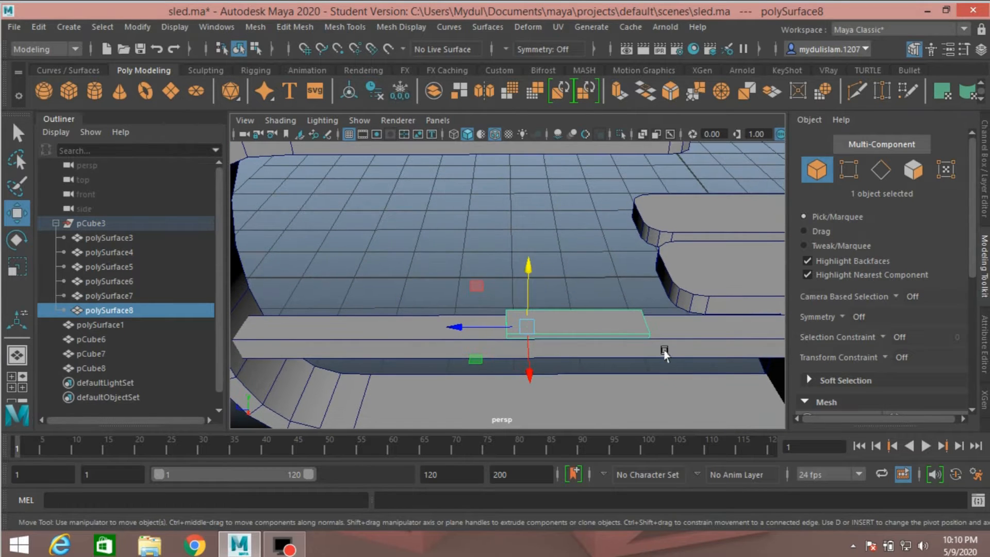
Bevel the two vertical corner edges at the short piece's end nearest the seat slats, using fraction 0.5 and 3 segments.
{"action": "middle_click_drag", "start_coordinate": [664, 351], "coordinate": [511, 290], "text": "alt"}
{"action": "scroll", "coordinate": [512, 291], "scroll_direction": "up", "scroll_amount": 4}
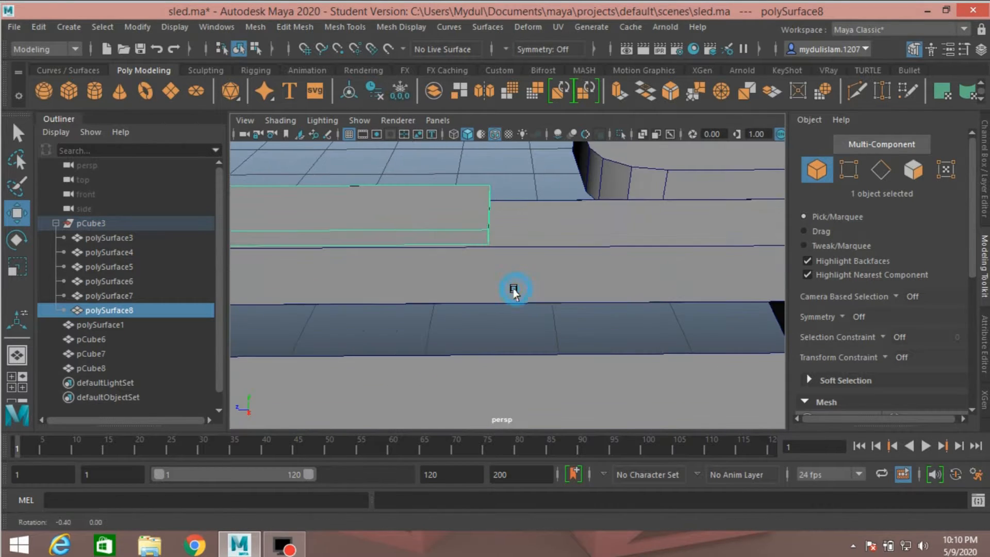
{"action": "left_click", "coordinate": [879, 164]}
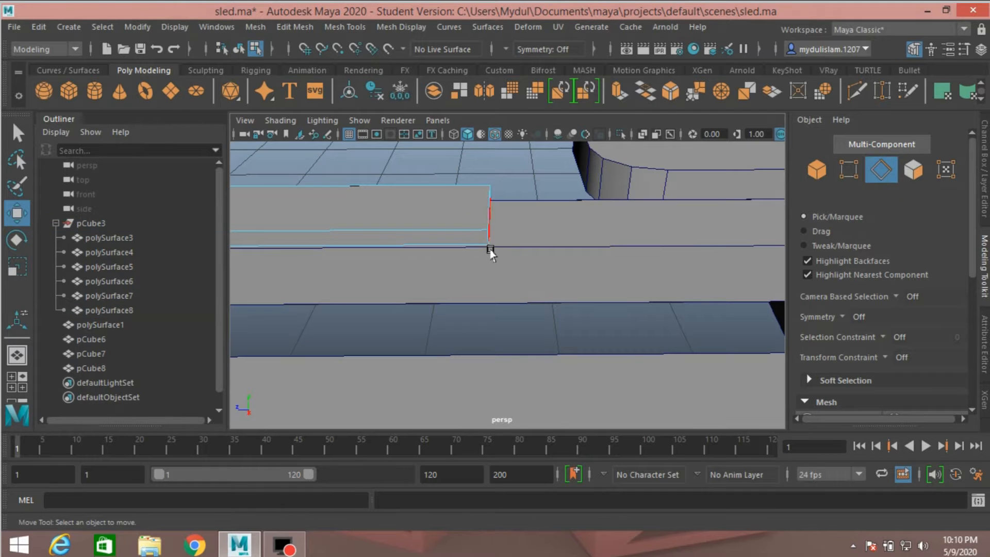
{"action": "left_click", "coordinate": [487, 244]}
{"action": "left_click_drag", "start_coordinate": [498, 245], "coordinate": [525, 270], "text": "alt"}
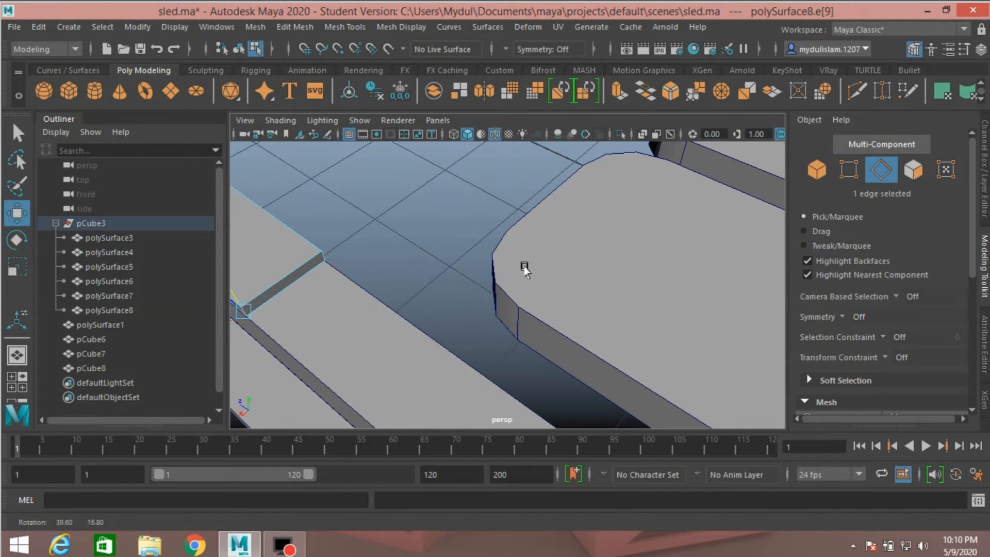
{"action": "left_click", "coordinate": [324, 256], "text": "shift"}
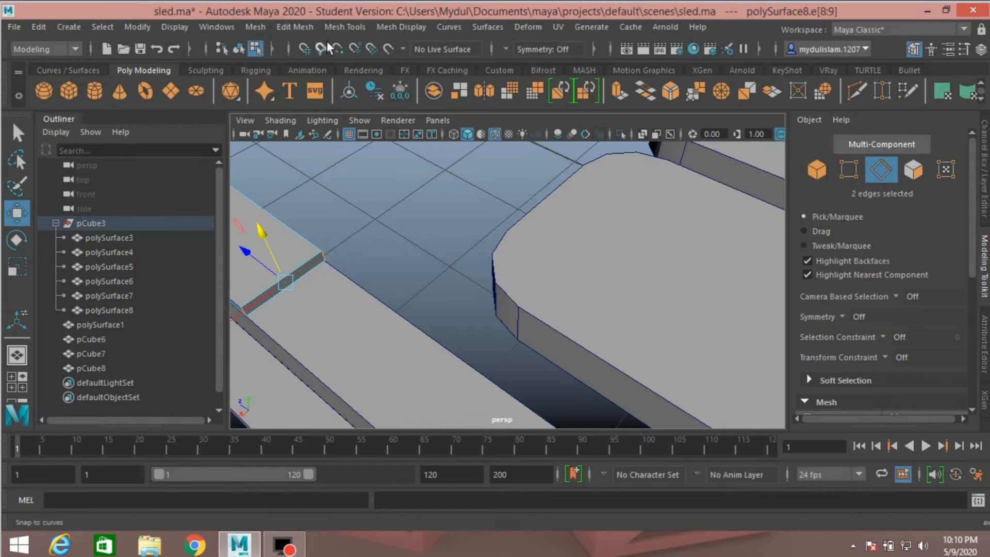
{"action": "left_click", "coordinate": [284, 27]}
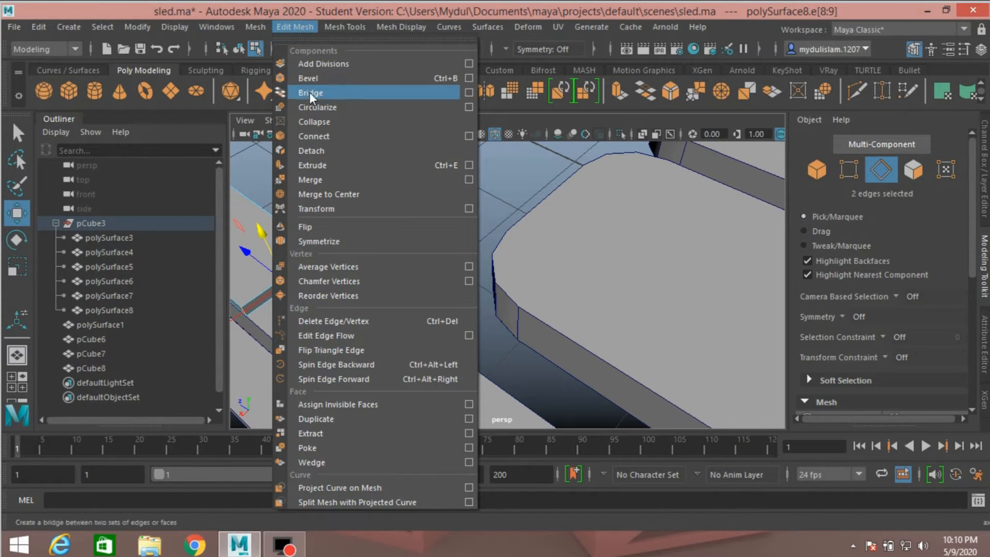
{"action": "left_click", "coordinate": [318, 81]}
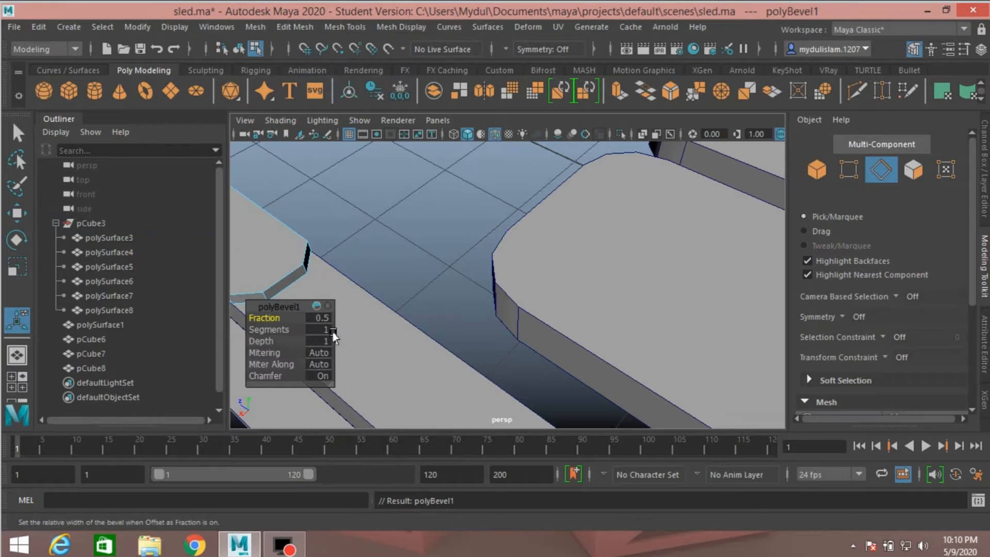
{"action": "left_click_drag", "start_coordinate": [277, 330], "coordinate": [289, 327]}
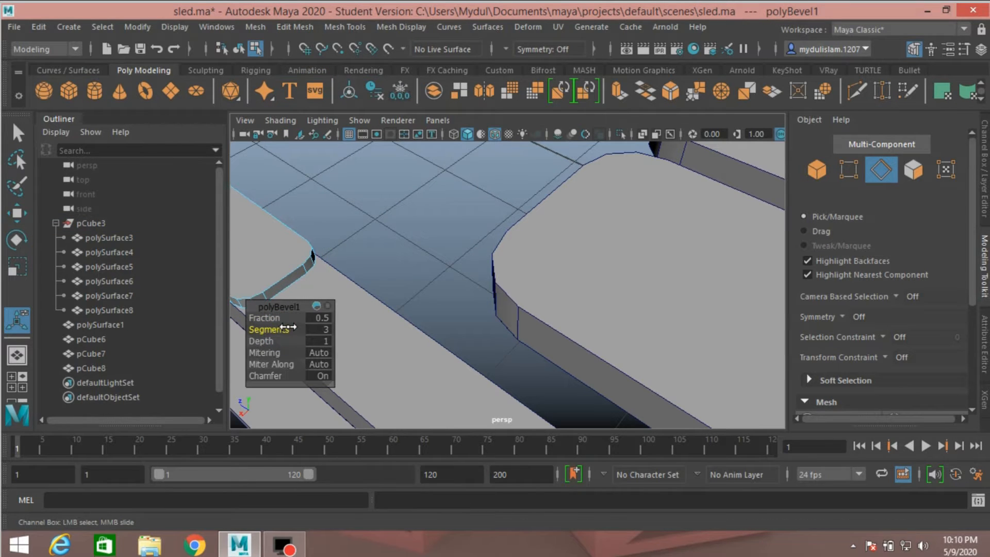
{"action": "left_click", "coordinate": [817, 171]}
Duplicate the short beveled piece and raise the copy to a Y of about 3.728 beneath the runner's upper end.
{"action": "scroll", "coordinate": [399, 291], "scroll_direction": "down", "scroll_amount": 5}
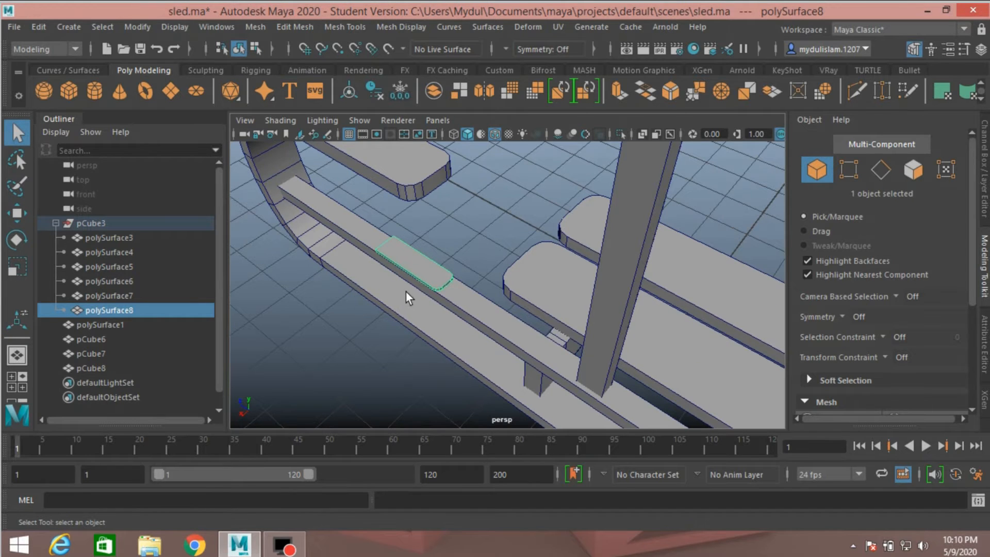
{"action": "left_click_drag", "start_coordinate": [406, 292], "coordinate": [573, 302], "text": "alt"}
{"action": "scroll", "coordinate": [492, 261], "scroll_direction": "down", "scroll_amount": 5}
{"action": "scroll", "coordinate": [496, 345], "scroll_direction": "up", "scroll_amount": 5}
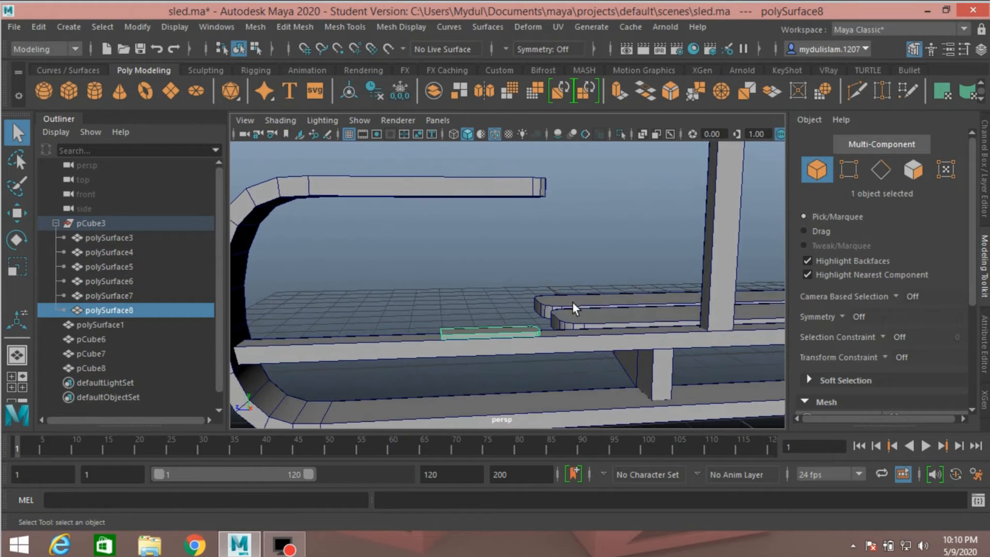
{"action": "key", "text": "ctrl+d"}
{"action": "left_click", "coordinate": [27, 216]}
{"action": "left_click_drag", "start_coordinate": [453, 262], "coordinate": [434, 124]}
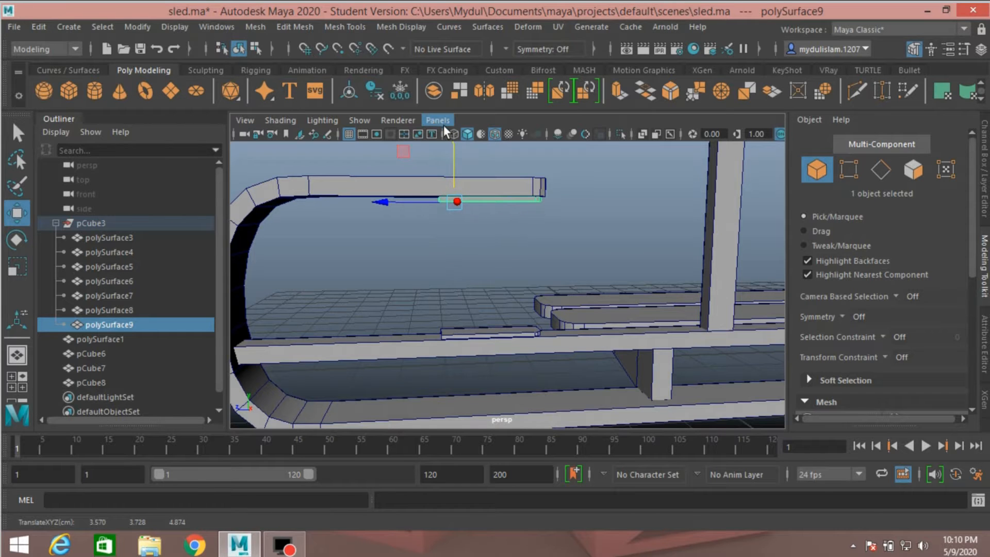
Fine-tune the upper copy's height to a Y of about 3.735 against the underside of the runner's upper end.
{"action": "key", "text": "f"}
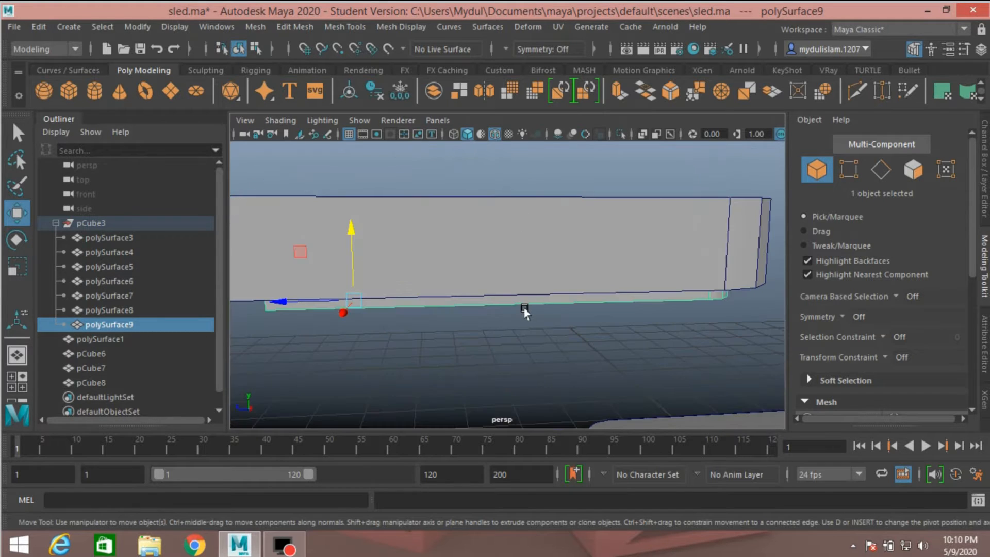
{"action": "left_click_drag", "start_coordinate": [525, 311], "coordinate": [371, 289], "text": "alt"}
{"action": "left_click_drag", "start_coordinate": [484, 222], "coordinate": [480, 227]}
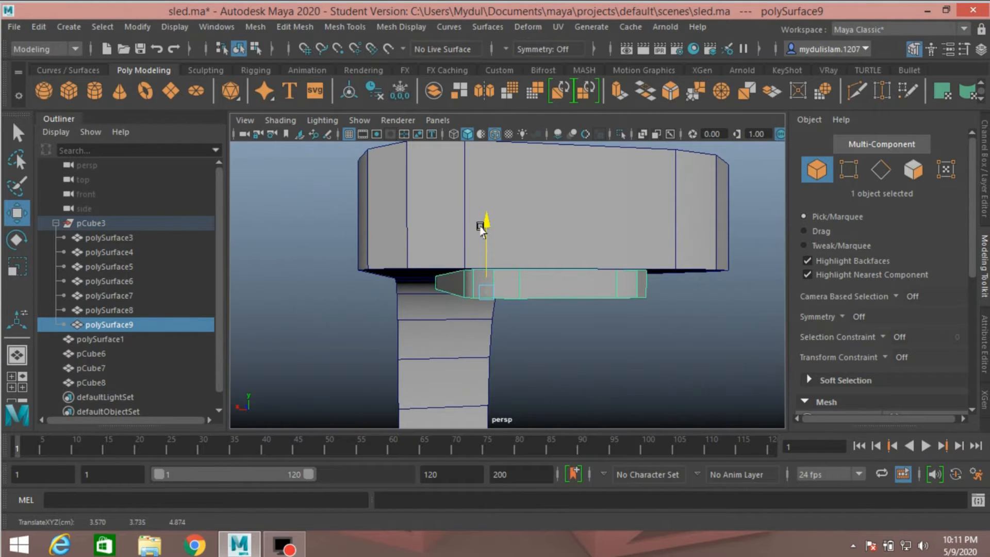
{"action": "left_click_drag", "start_coordinate": [450, 274], "coordinate": [537, 338], "text": "alt"}
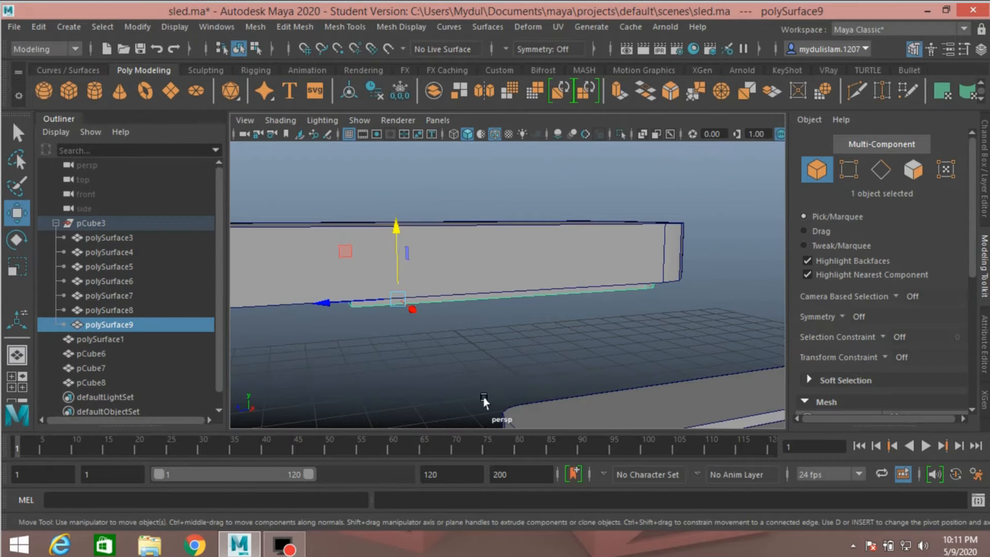
Combine the lower and upper short pieces into one mesh and delete its history.
{"action": "scroll", "coordinate": [620, 328], "scroll_direction": "down", "scroll_amount": 2}
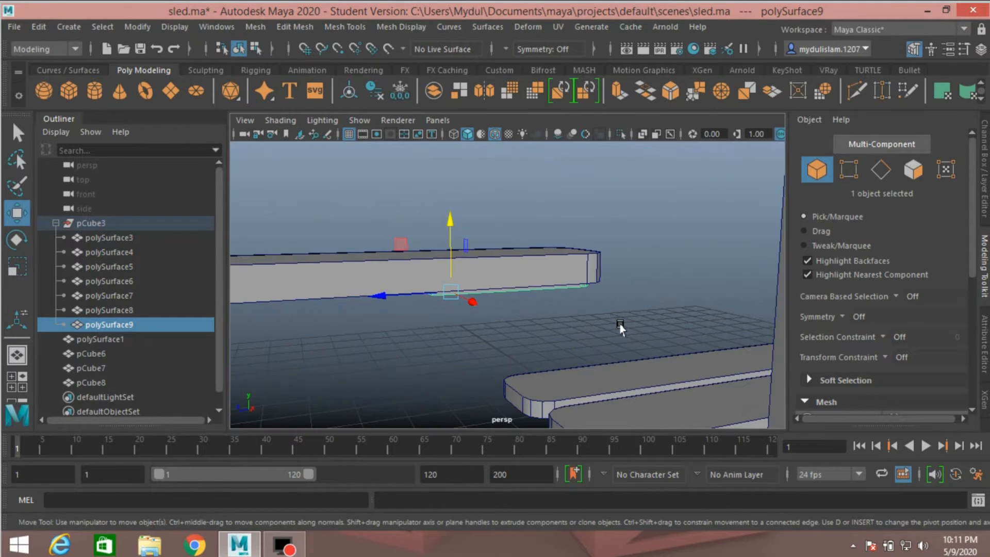
{"action": "scroll", "coordinate": [621, 328], "scroll_direction": "down", "scroll_amount": 5}
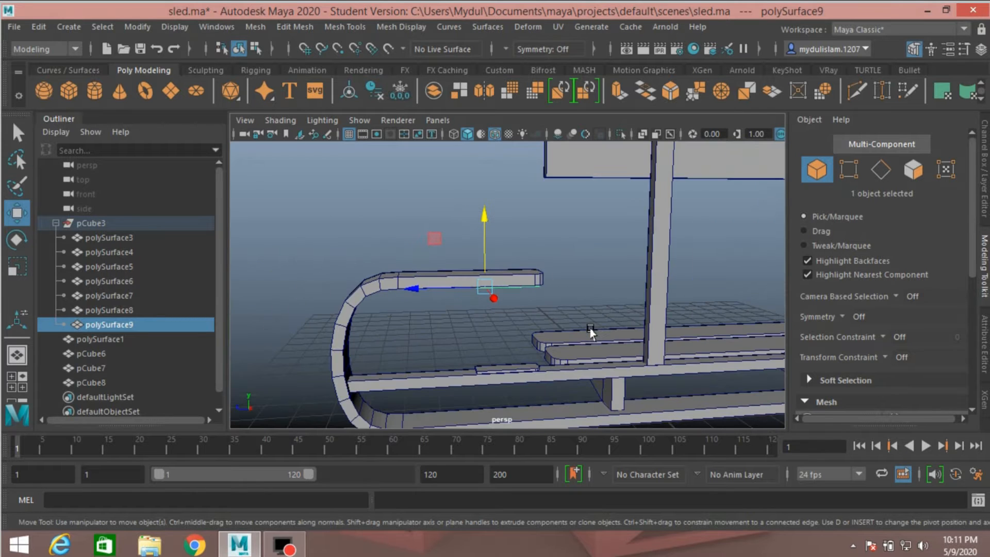
{"action": "left_click_drag", "start_coordinate": [583, 338], "coordinate": [564, 215], "text": "alt"}
{"action": "scroll", "coordinate": [580, 341], "scroll_direction": "up", "scroll_amount": 4}
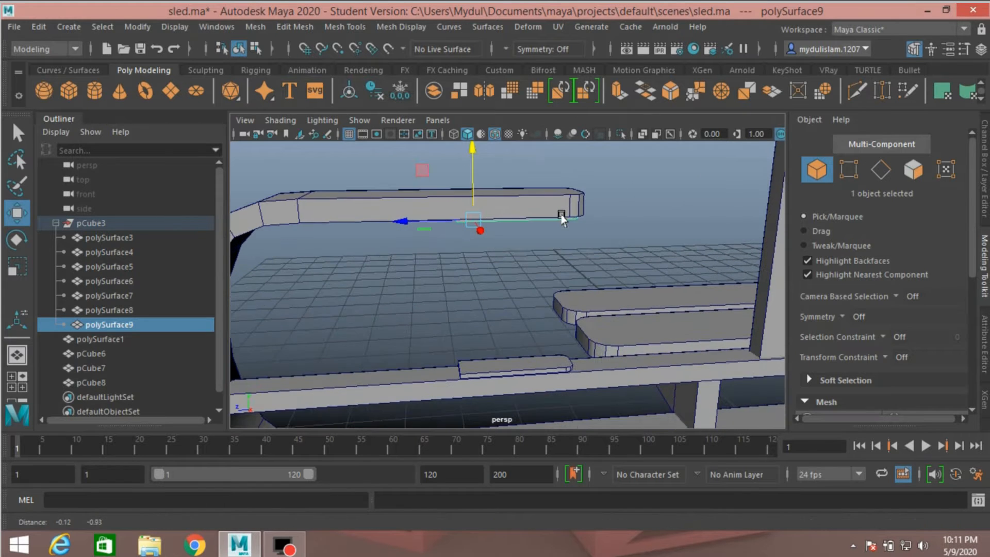
{"action": "left_click", "coordinate": [510, 367], "text": "shift"}
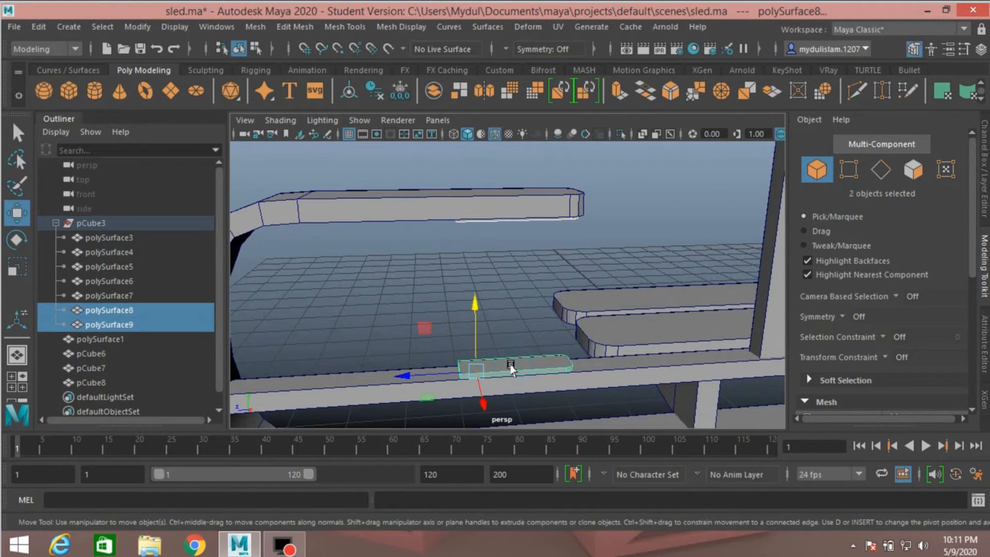
{"action": "left_click", "coordinate": [252, 27]}
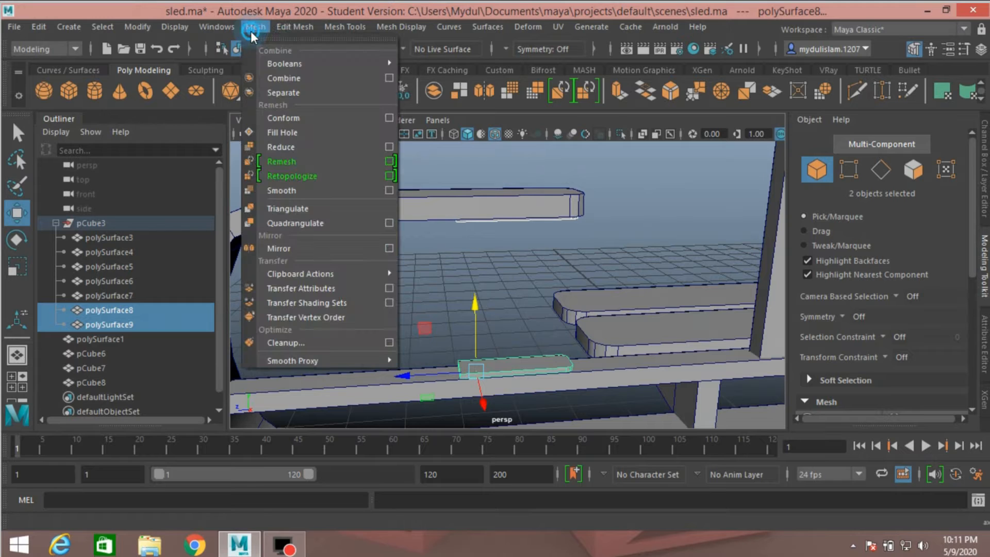
{"action": "left_click", "coordinate": [280, 72]}
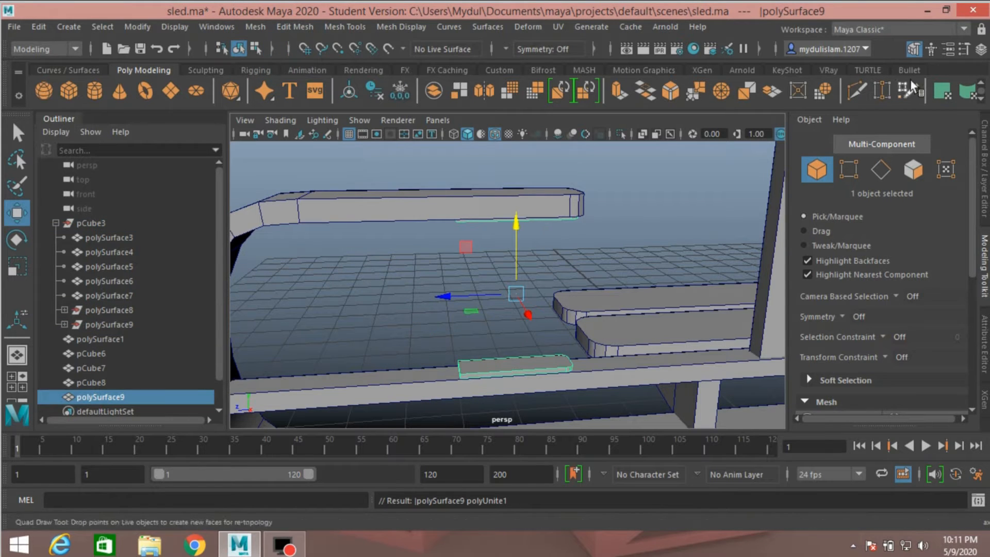
{"action": "left_click", "coordinate": [39, 27]}
{"action": "mouse_move", "coordinate": [187, 197]}
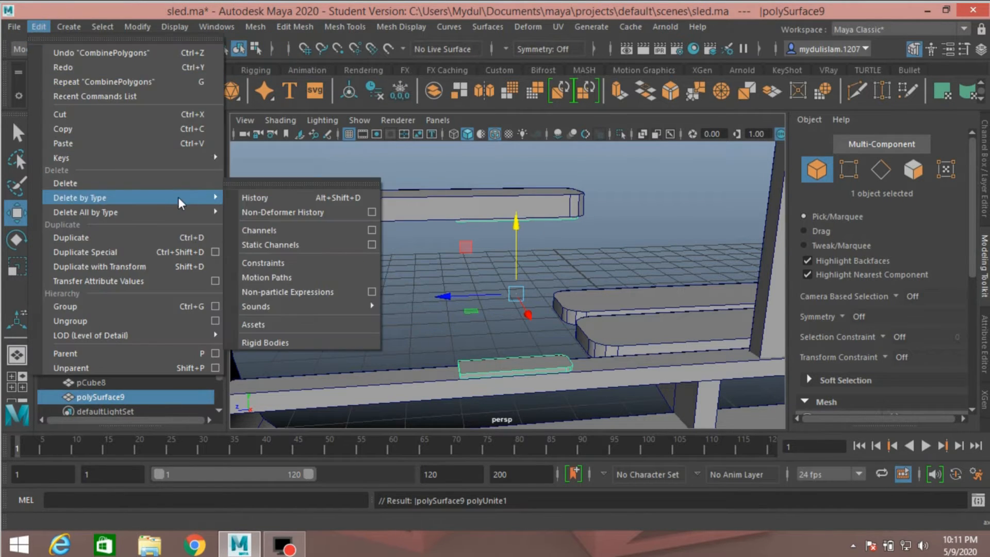
{"action": "left_click", "coordinate": [249, 194]}
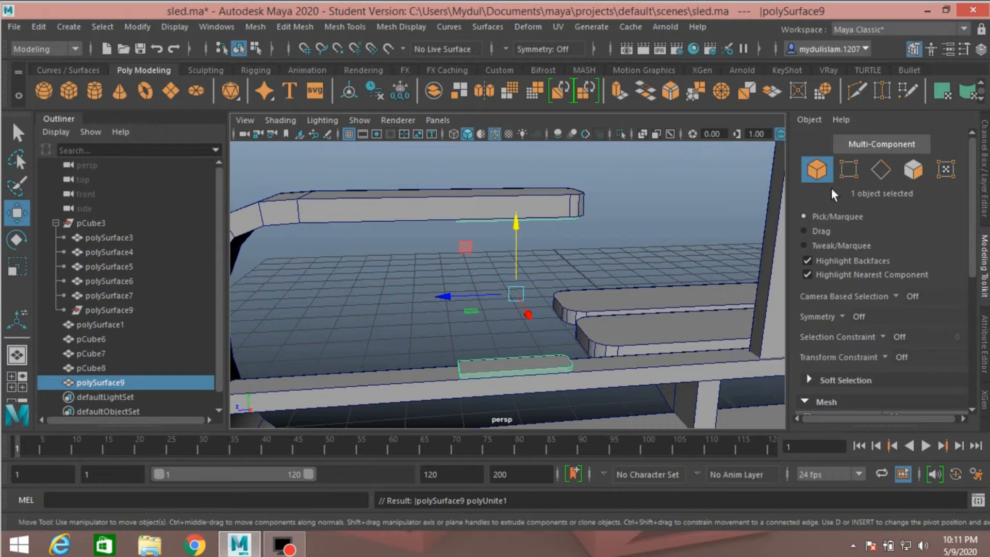
Delete the unbeveled end faces of both the lower and upper short pieces, on the side toward the runner's curve.
{"action": "left_click", "coordinate": [911, 172]}
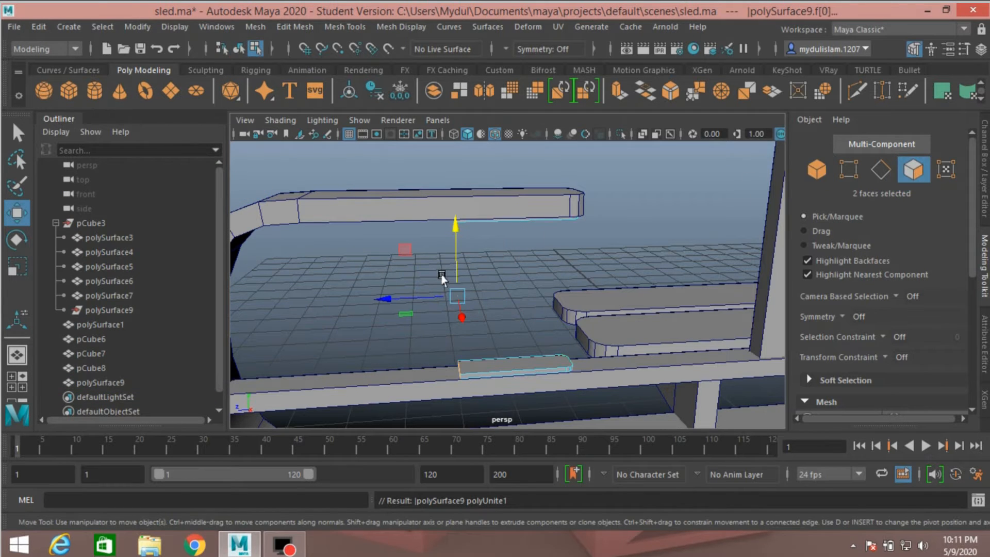
{"action": "left_click_drag", "start_coordinate": [442, 277], "coordinate": [489, 308], "text": "alt"}
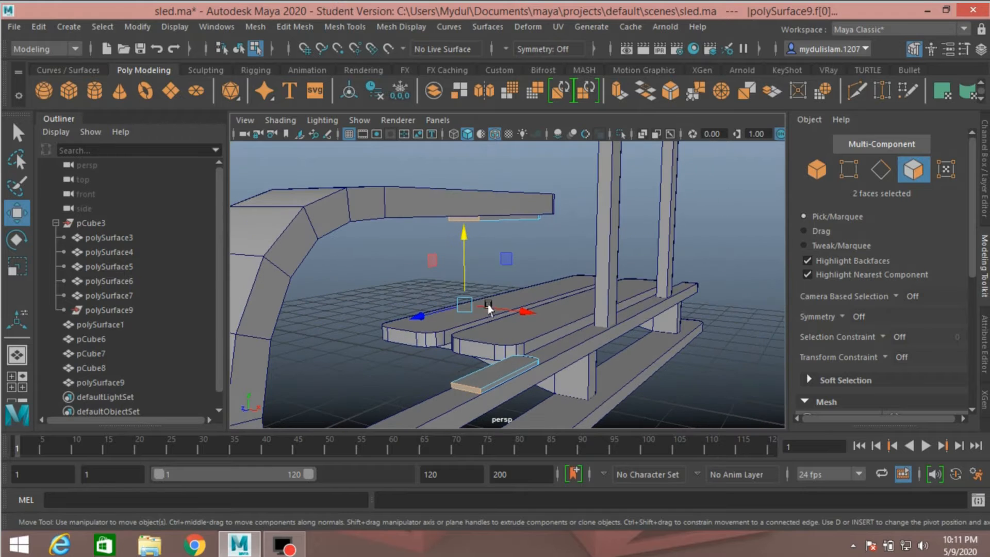
{"action": "left_click", "coordinate": [463, 388]}
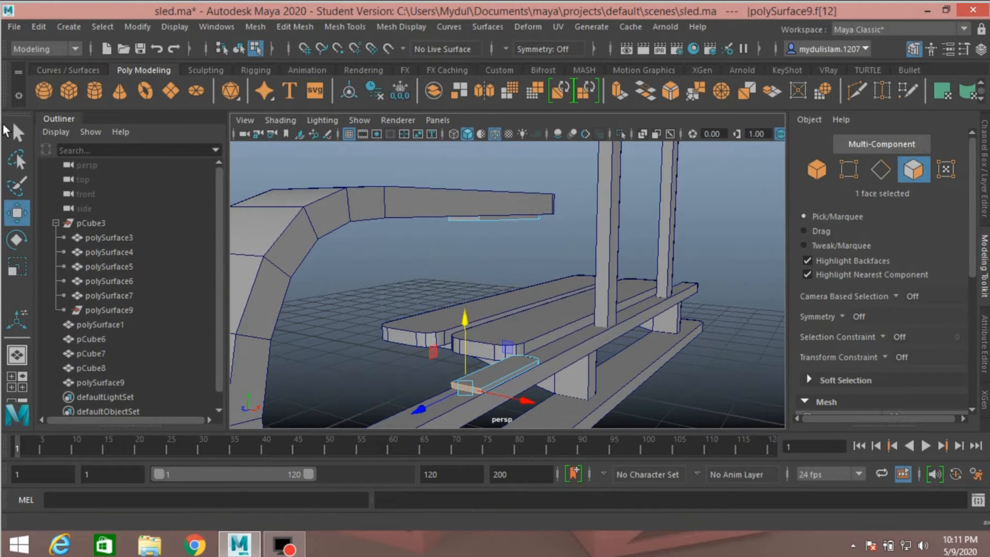
{"action": "left_click", "coordinate": [6, 129]}
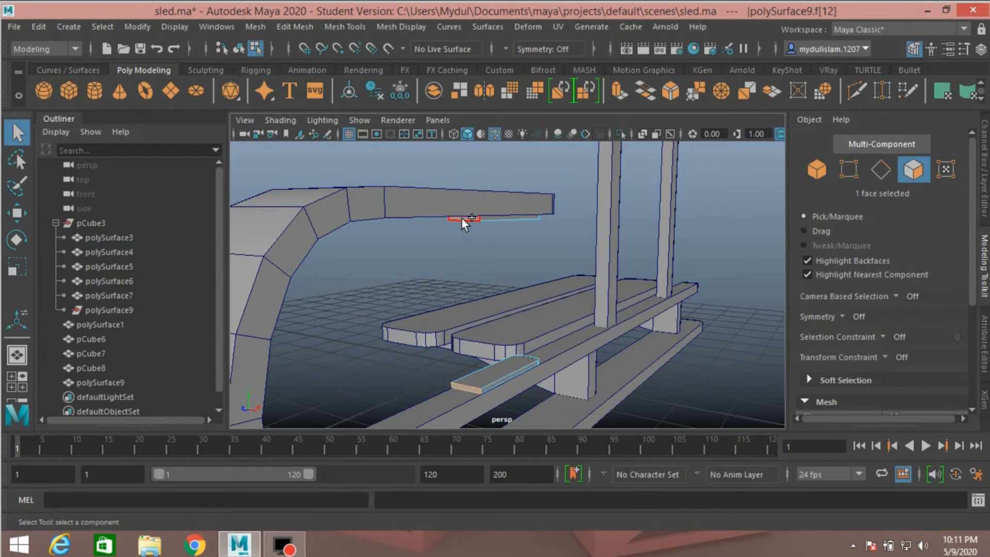
{"action": "key", "text": "Delete"}
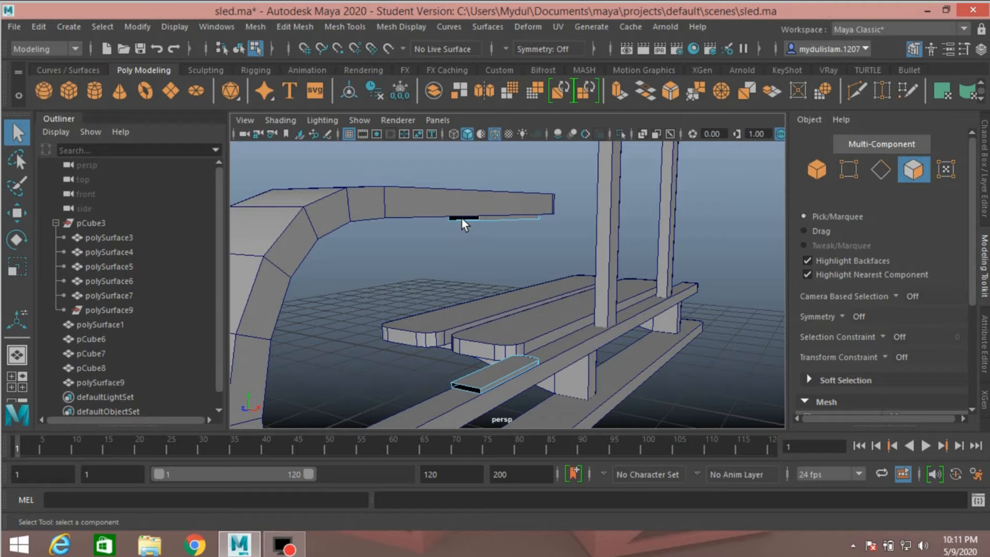
Bridge the open border edges of the lower and upper short pieces, selecting all four edges of each opening.
{"action": "left_click", "coordinate": [875, 175]}
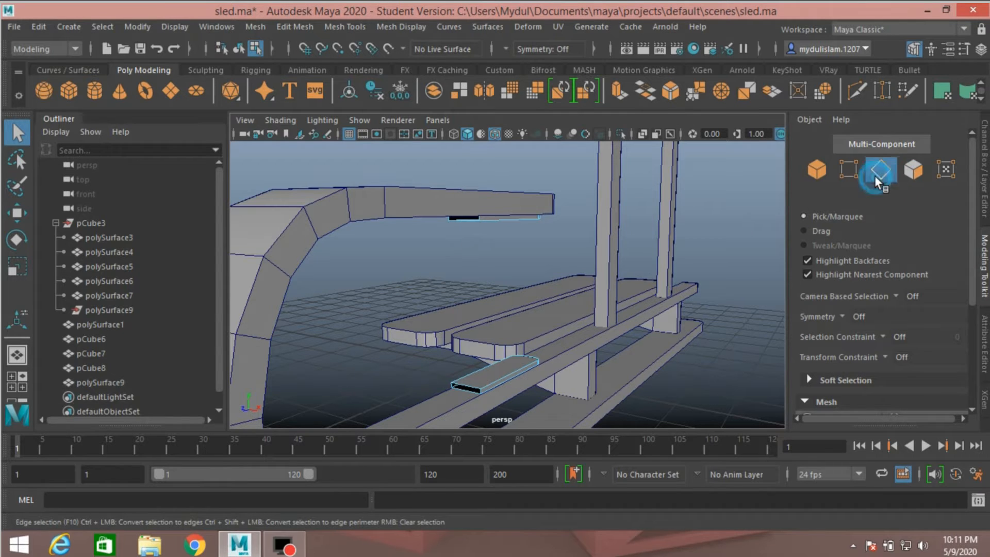
{"action": "double_click", "coordinate": [463, 392]}
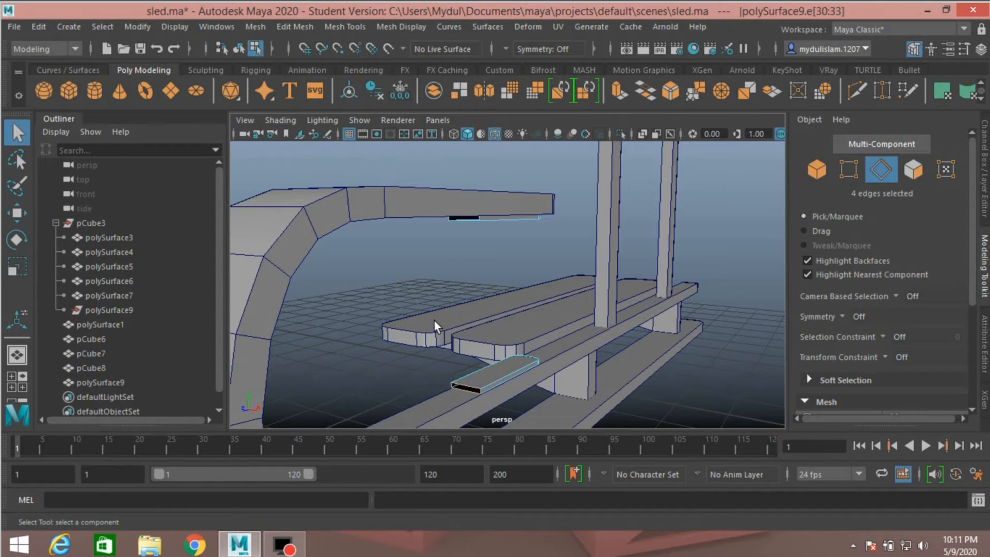
{"action": "mouse_move", "coordinate": [441, 306]}
{"action": "left_mouse_down", "text": "alt"}
{"action": "mouse_move", "coordinate": [431, 299]}
{"action": "mouse_move", "coordinate": [442, 298]}
{"action": "left_mouse_up", "text": "alt"}
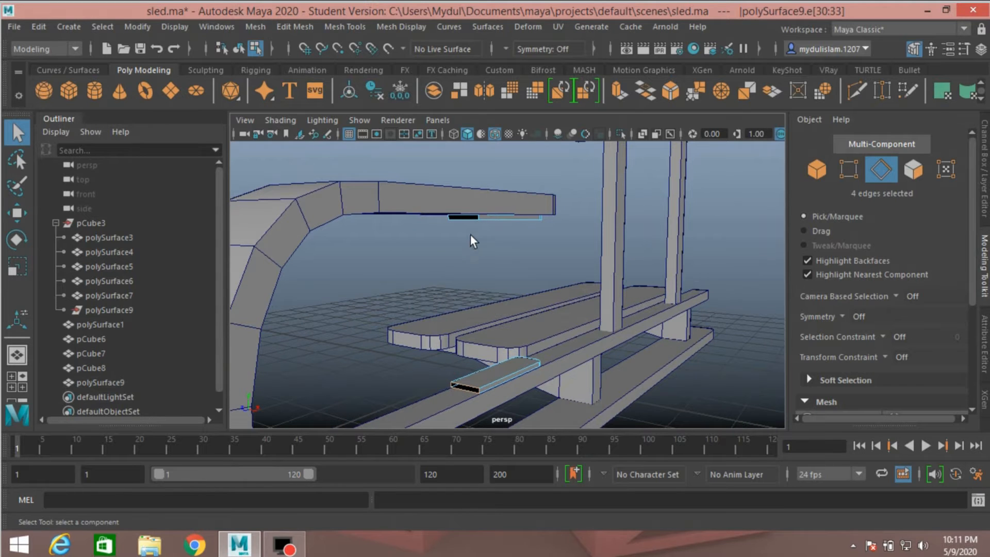
{"action": "double_click", "coordinate": [463, 217], "text": "shift"}
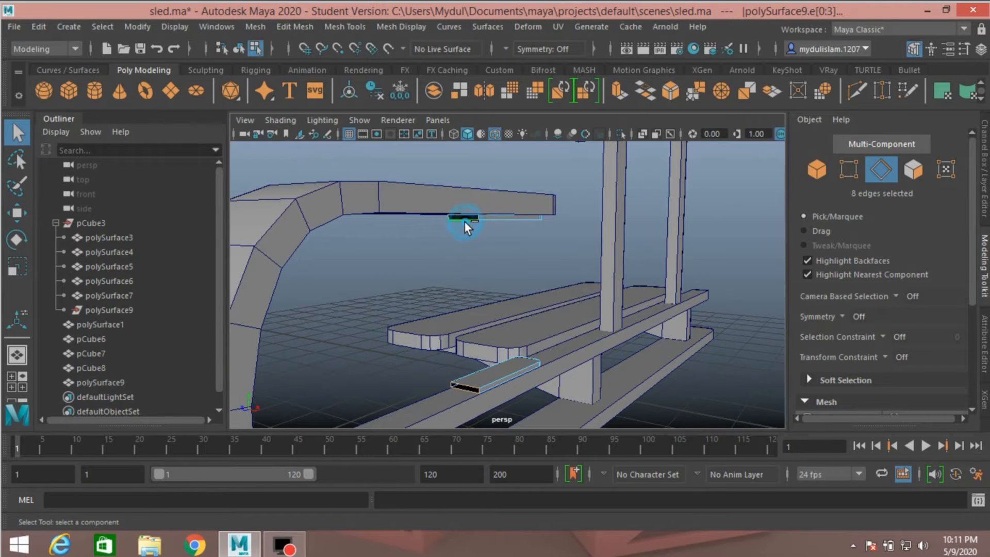
{"action": "left_click", "coordinate": [290, 29]}
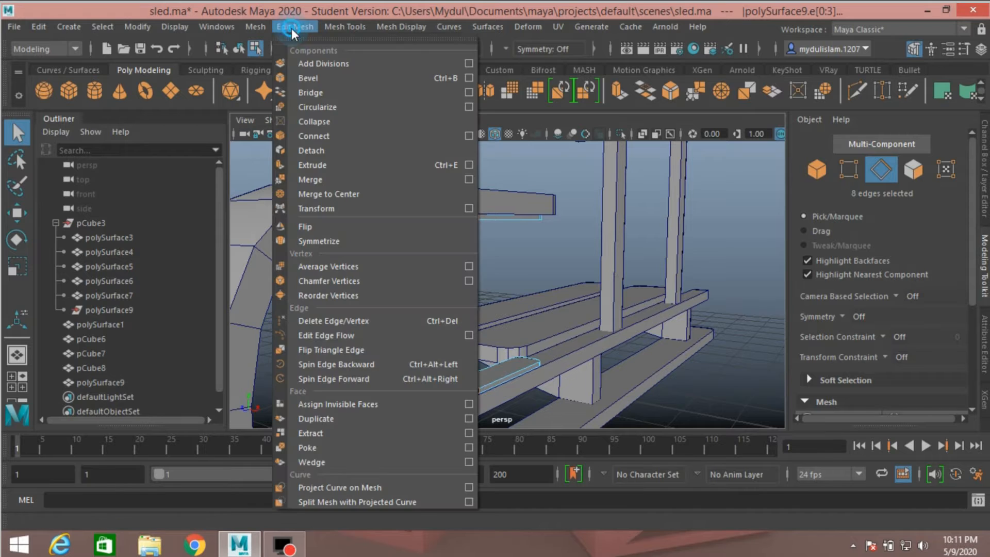
{"action": "left_click", "coordinate": [340, 93]}
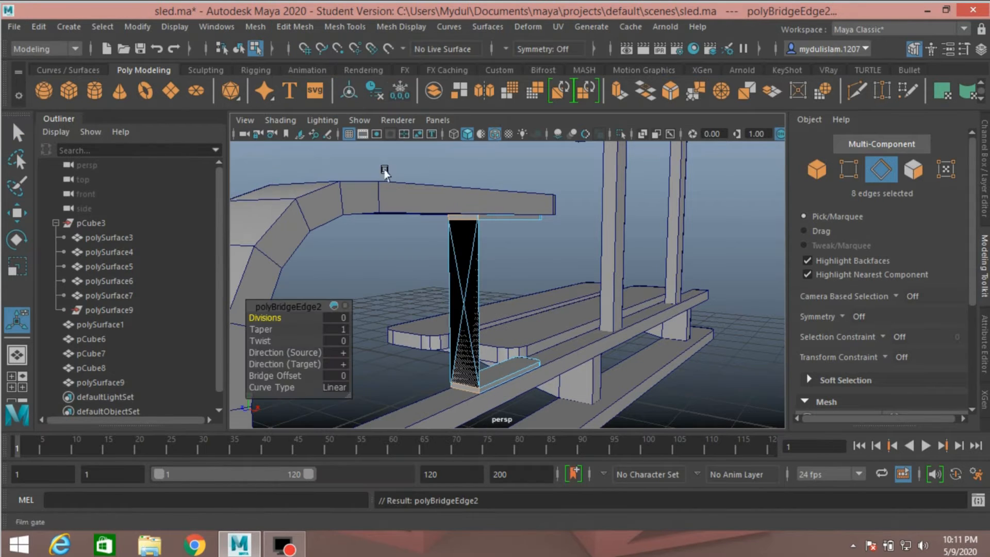
Set the bridge's curve type to Blend and its divisions to 8.
{"action": "left_click", "coordinate": [330, 386]}
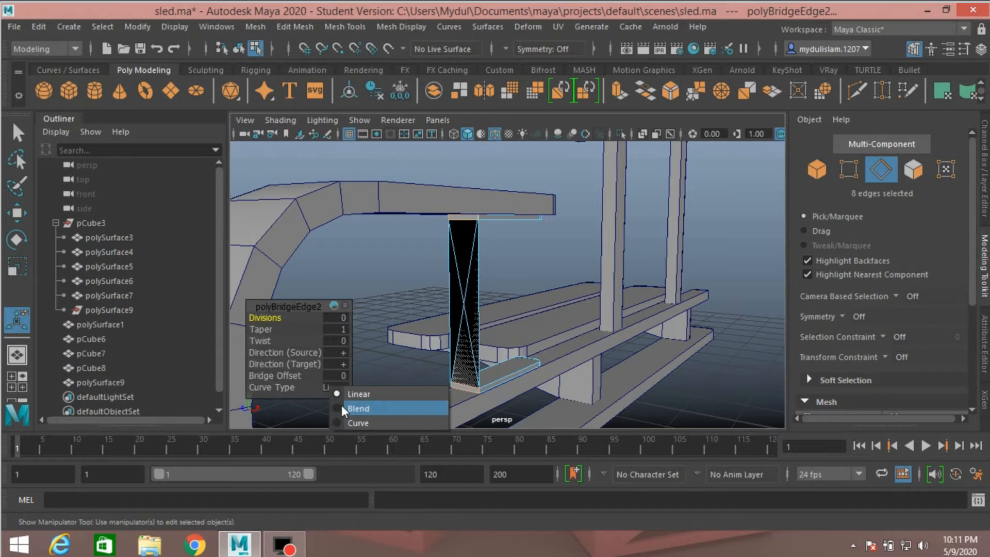
{"action": "left_click", "coordinate": [342, 408]}
{"action": "left_click", "coordinate": [259, 317]}
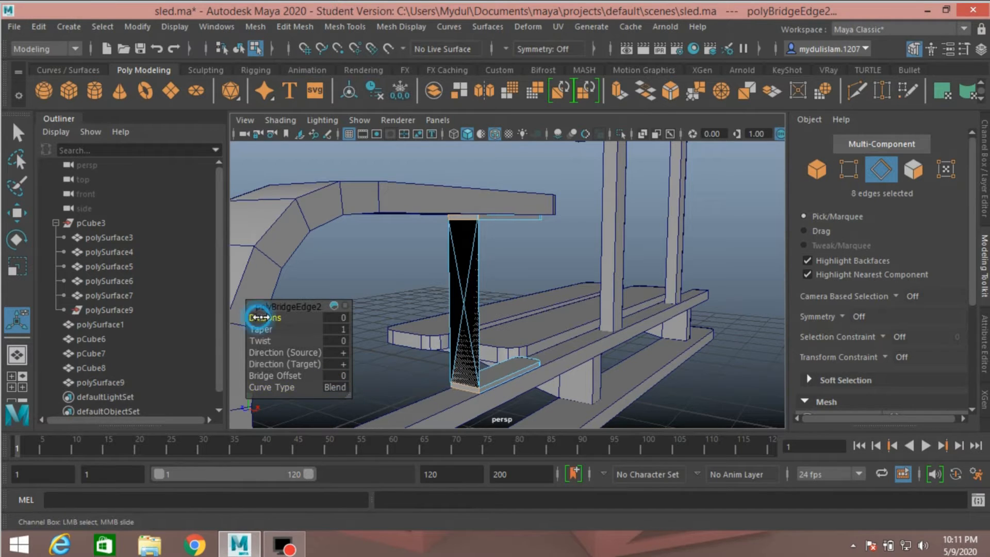
{"action": "left_click_drag", "start_coordinate": [259, 318], "coordinate": [314, 318]}
{"action": "scroll", "coordinate": [514, 322], "scroll_direction": "down", "scroll_amount": 4}
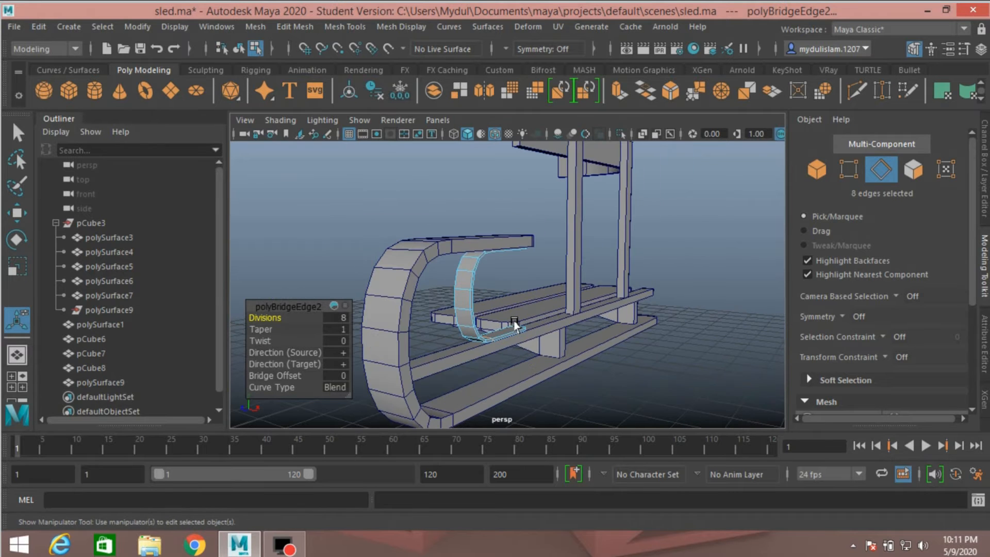
{"action": "left_click_drag", "start_coordinate": [535, 330], "coordinate": [454, 337], "text": "alt"}
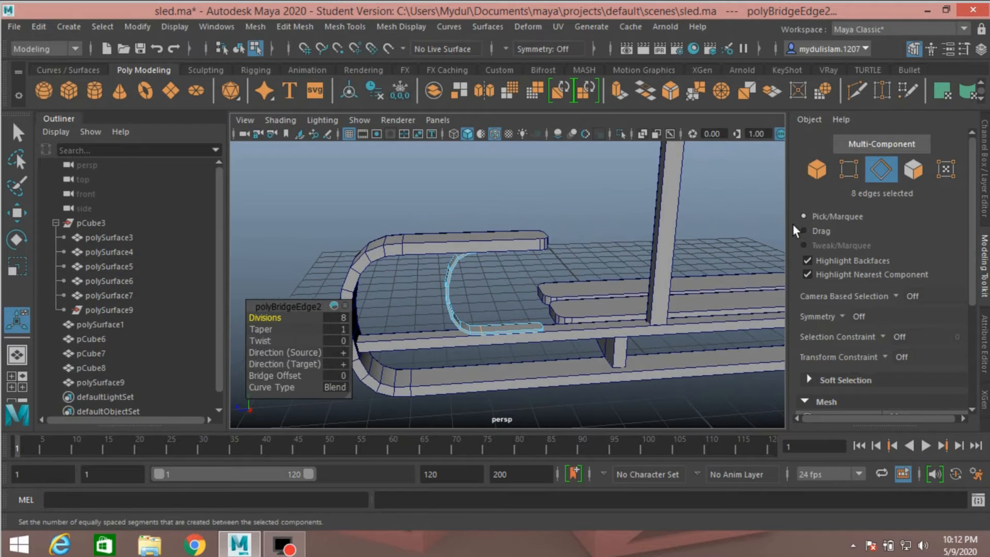
Return to object selection and delete the history of the bridged C-shaped piece.
{"action": "left_click", "coordinate": [812, 177]}
{"action": "left_click", "coordinate": [38, 26]}
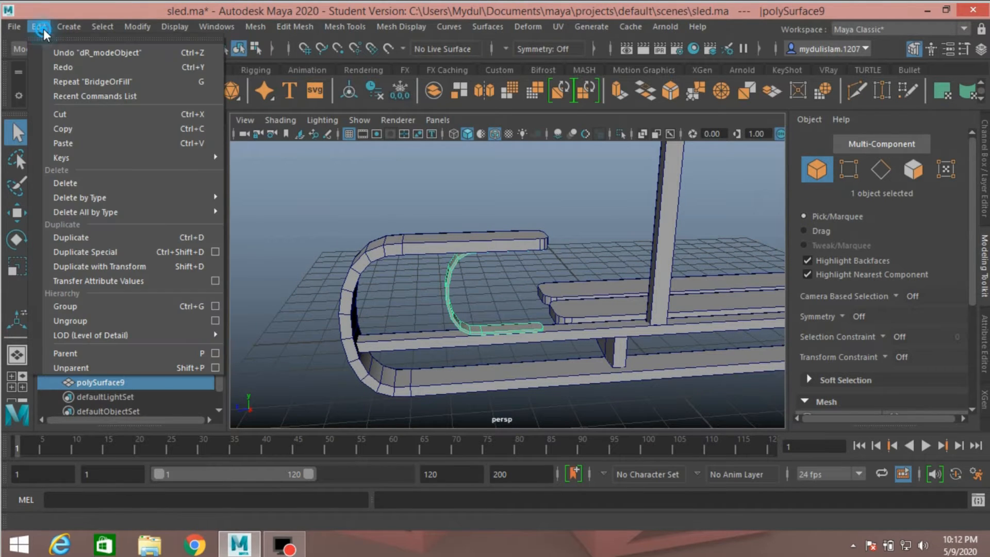
{"action": "mouse_move", "coordinate": [124, 215]}
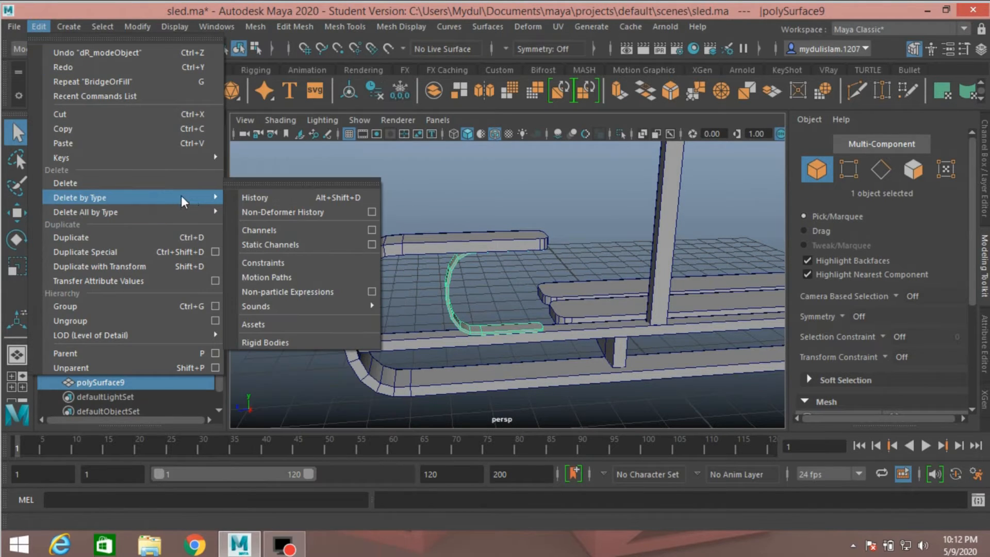
{"action": "left_click", "coordinate": [268, 196]}
Create a polygon cylinder and move it along X to about 5.975, clear of the sled's side.
{"action": "left_click_drag", "start_coordinate": [494, 227], "coordinate": [524, 238], "text": "alt"}
{"action": "scroll", "coordinate": [524, 237], "scroll_direction": "down", "scroll_amount": 4}
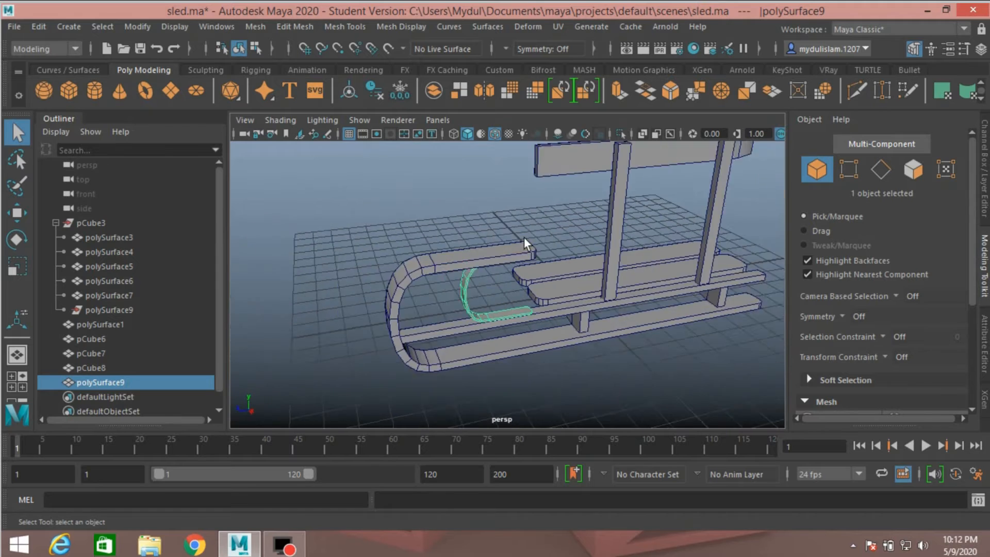
{"action": "left_click_drag", "start_coordinate": [589, 274], "coordinate": [434, 345], "text": "alt"}
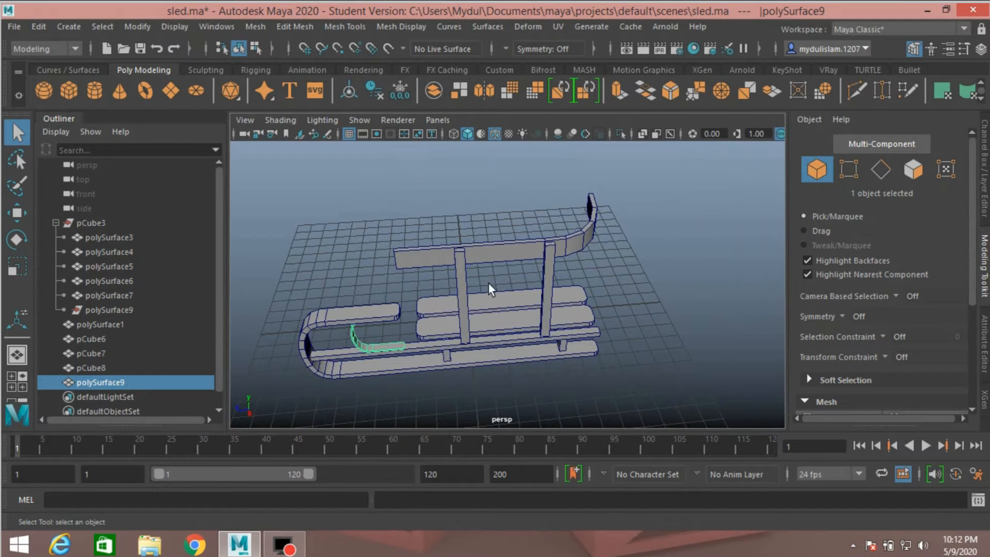
{"action": "middle_click_drag", "start_coordinate": [480, 316], "coordinate": [543, 267], "text": "alt"}
{"action": "left_click_drag", "start_coordinate": [454, 329], "coordinate": [486, 316], "text": "alt"}
{"action": "left_click", "coordinate": [94, 90]}
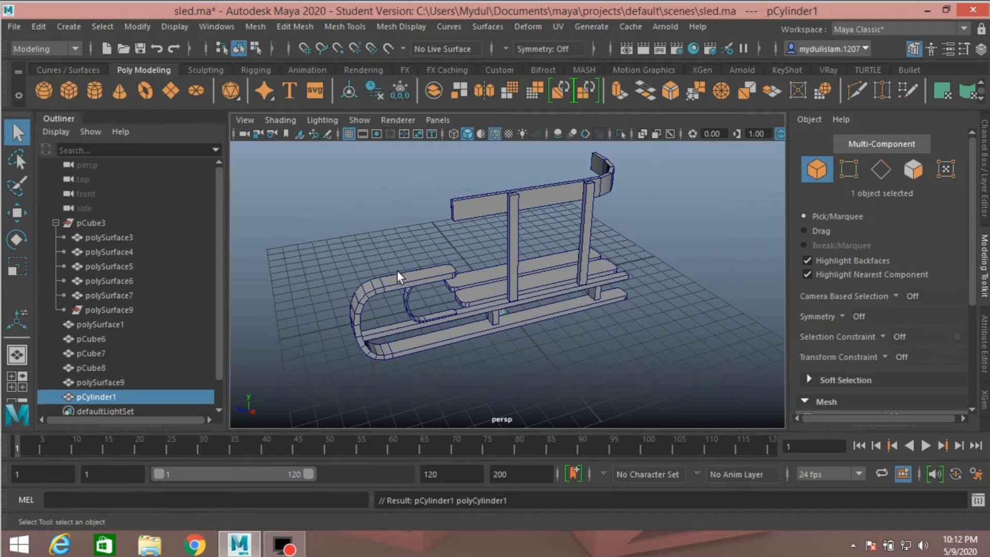
{"action": "left_click", "coordinate": [17, 271]}
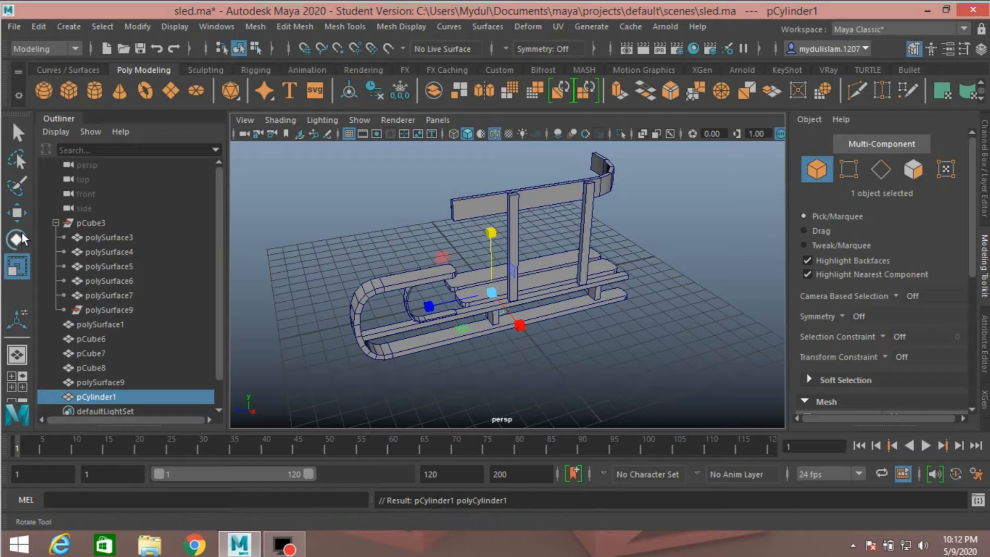
{"action": "key", "text": "w"}
{"action": "left_click_drag", "start_coordinate": [523, 330], "coordinate": [579, 380]}
Scale the cylinder uniformly to about 0.313 and set its Subdivisions Caps to 0.
{"action": "left_click", "coordinate": [16, 267]}
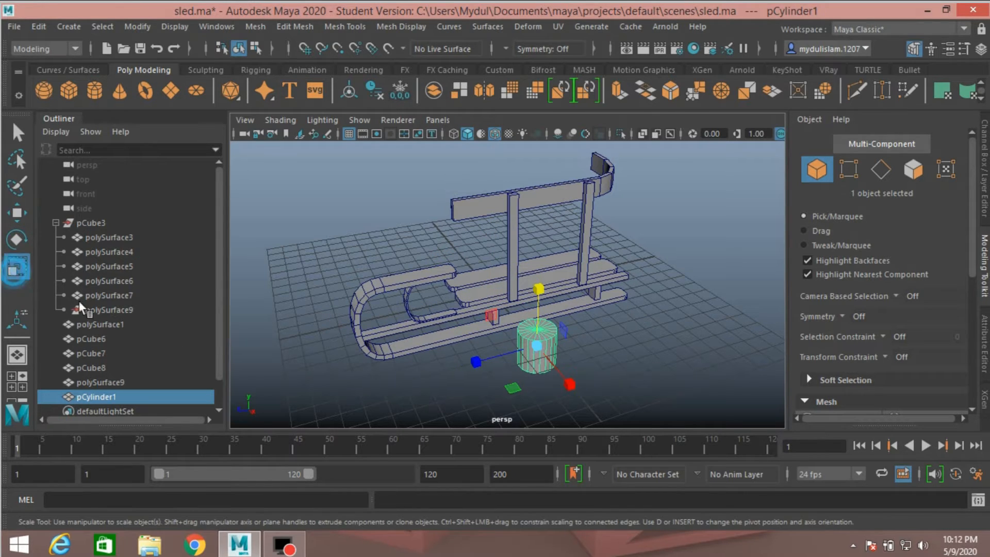
{"action": "left_click_drag", "start_coordinate": [537, 345], "coordinate": [516, 377]}
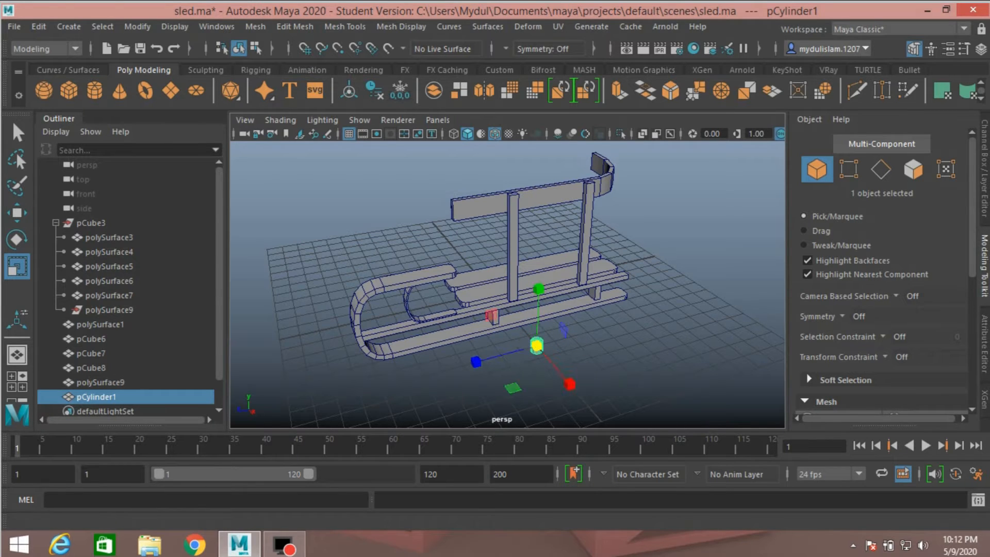
{"action": "left_click", "coordinate": [984, 181]}
{"action": "scroll", "coordinate": [854, 263], "scroll_direction": "down", "scroll_amount": 1}
{"action": "left_click", "coordinate": [828, 299]}
{"action": "scroll", "coordinate": [827, 298], "scroll_direction": "down", "scroll_amount": 3}
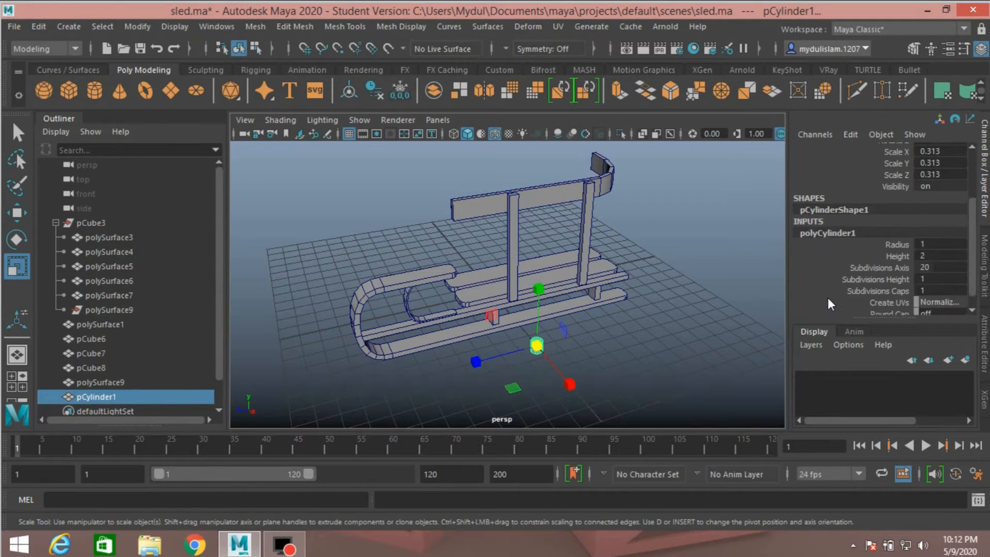
{"action": "left_click", "coordinate": [922, 274]}
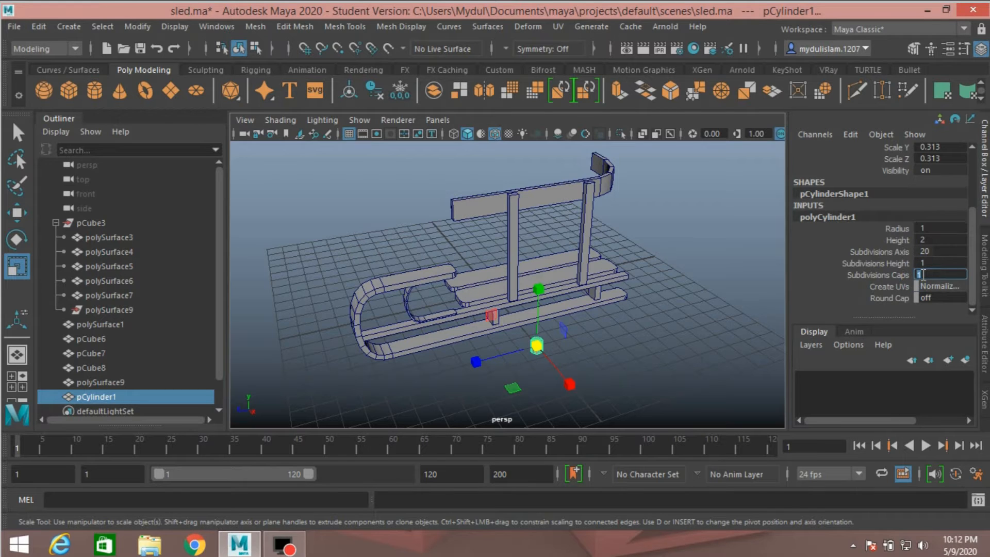
{"action": "key", "text": "Return"}
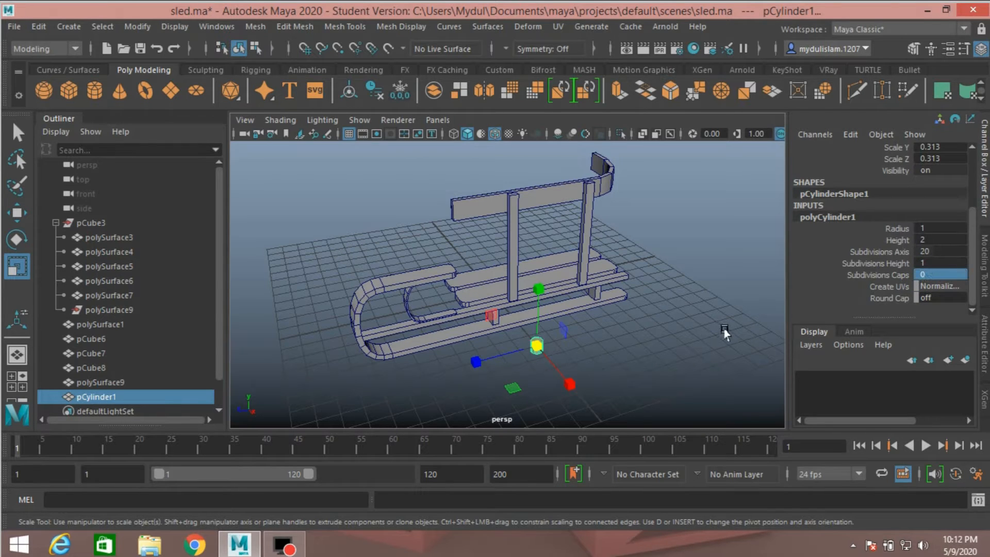
In the side view, move the cylinder to about Y 1.642 and Z 3.842, at the C-shaped piece's lower end.
{"action": "left_click_drag", "start_coordinate": [616, 354], "coordinate": [593, 330], "text": "alt"}
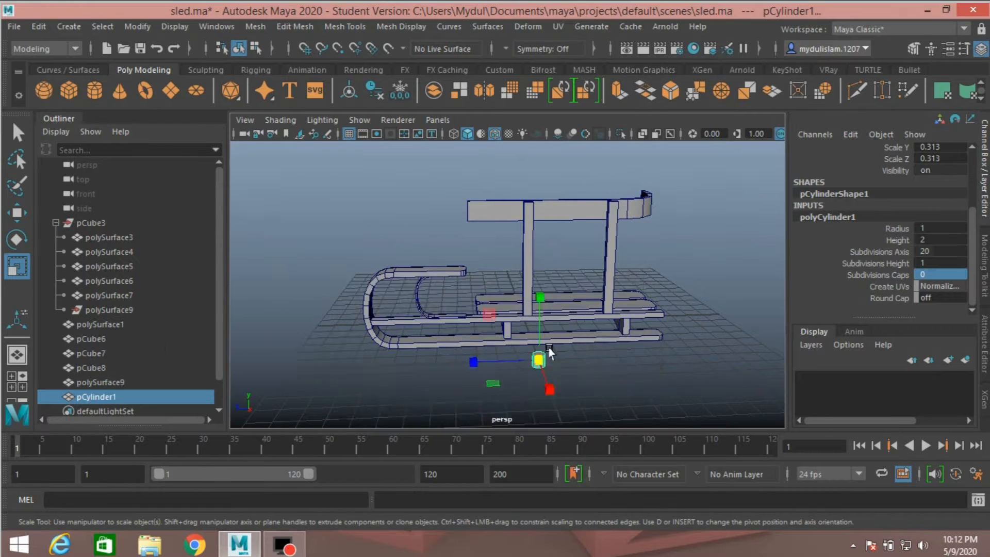
{"action": "key", "text": "space"}
{"action": "key", "text": "space"}
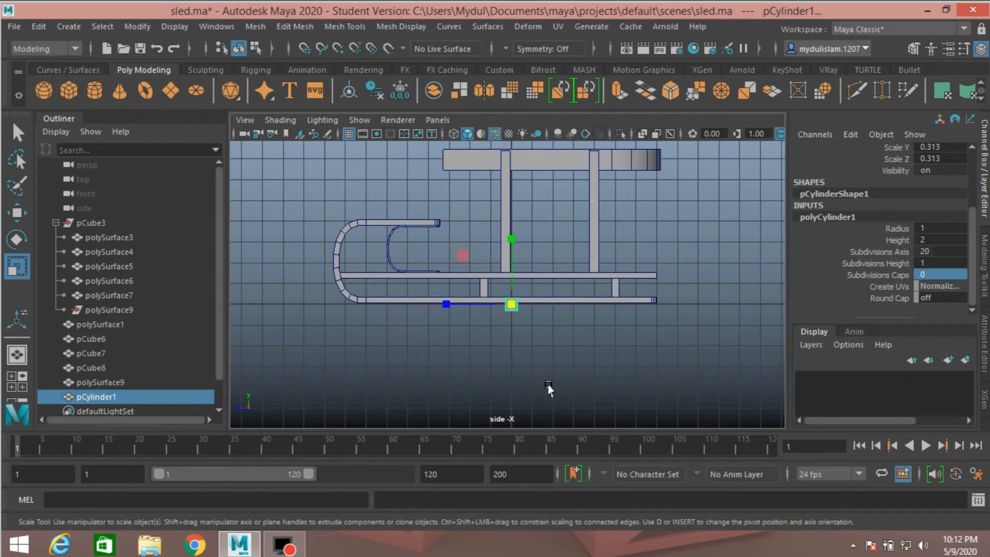
{"action": "left_click", "coordinate": [16, 221]}
{"action": "left_click_drag", "start_coordinate": [508, 248], "coordinate": [509, 212]}
{"action": "left_click_drag", "start_coordinate": [459, 270], "coordinate": [381, 272]}
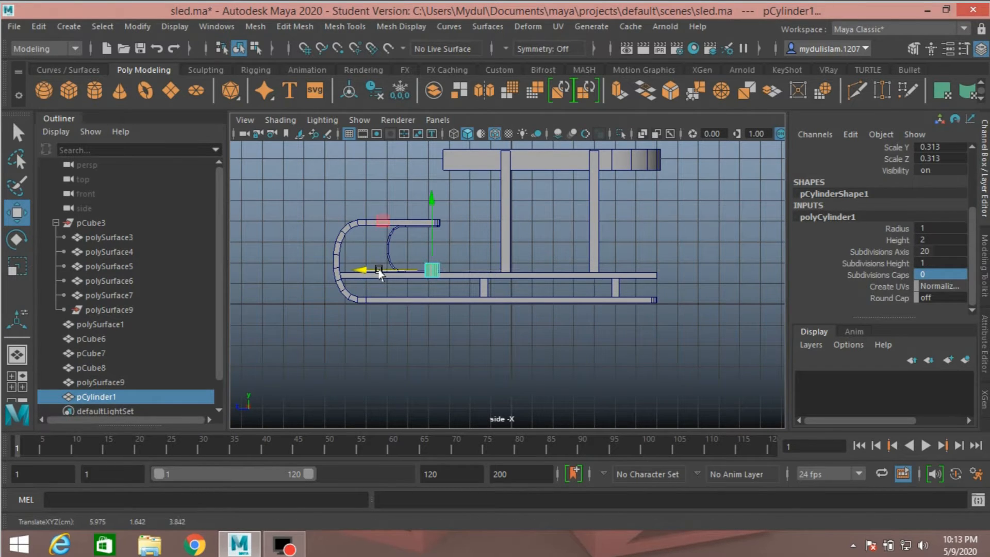
In the top view, move the cylinder along X to about 3.602 so it is centered over the C-shaped piece's end.
{"action": "key", "text": "space"}
{"action": "key", "text": "space"}
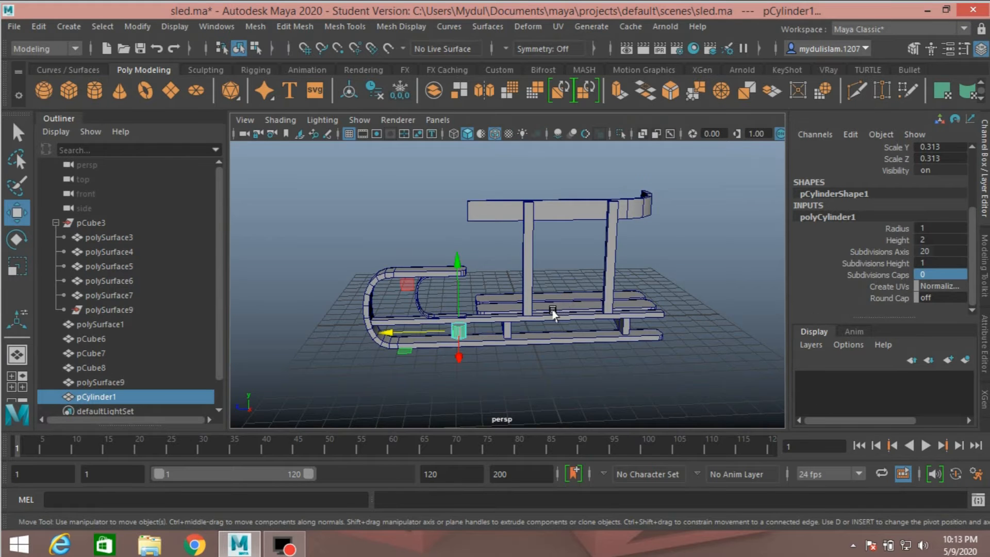
{"action": "left_click_drag", "start_coordinate": [488, 294], "coordinate": [574, 334], "text": "alt"}
{"action": "scroll", "coordinate": [574, 333], "scroll_direction": "up", "scroll_amount": 4}
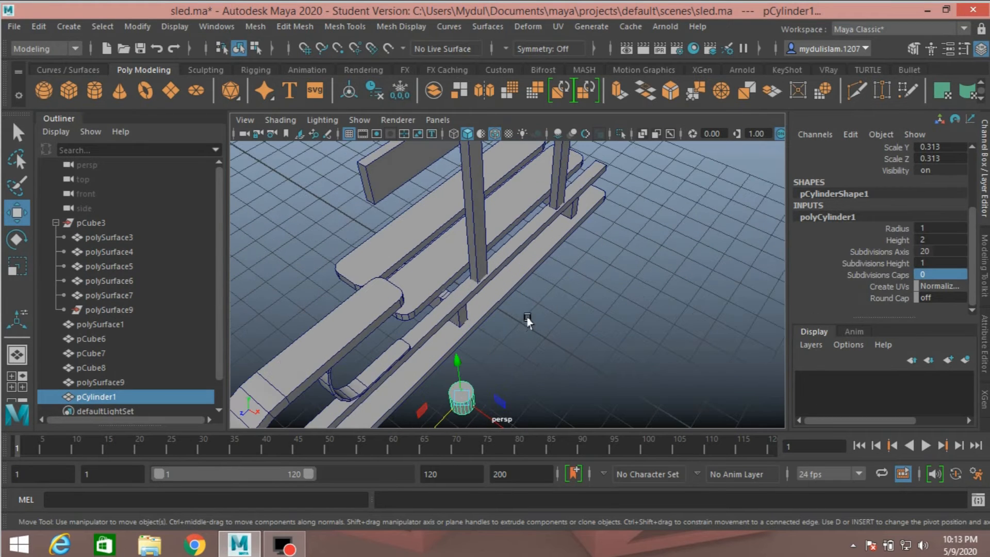
{"action": "key", "text": "space"}
{"action": "key", "text": "space"}
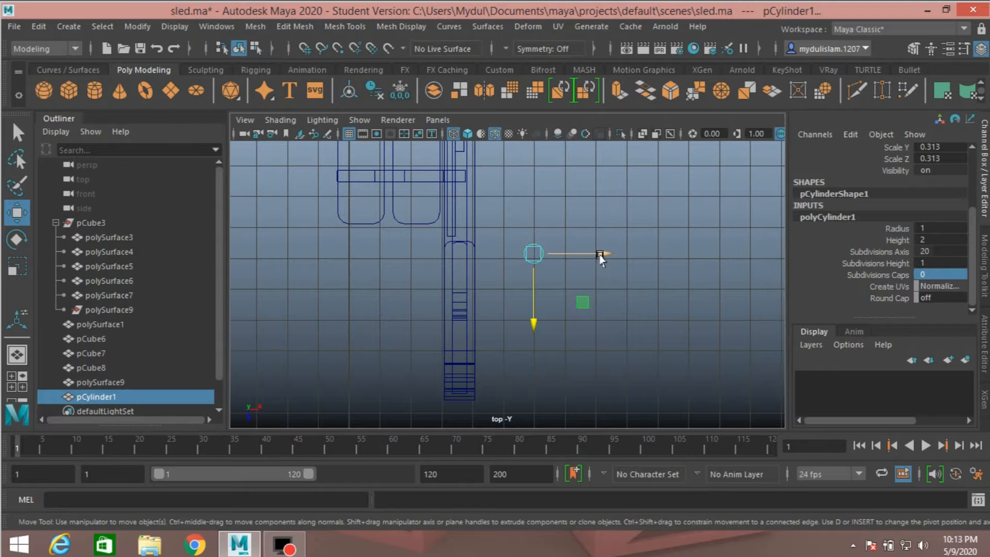
{"action": "left_click_drag", "start_coordinate": [599, 256], "coordinate": [525, 277]}
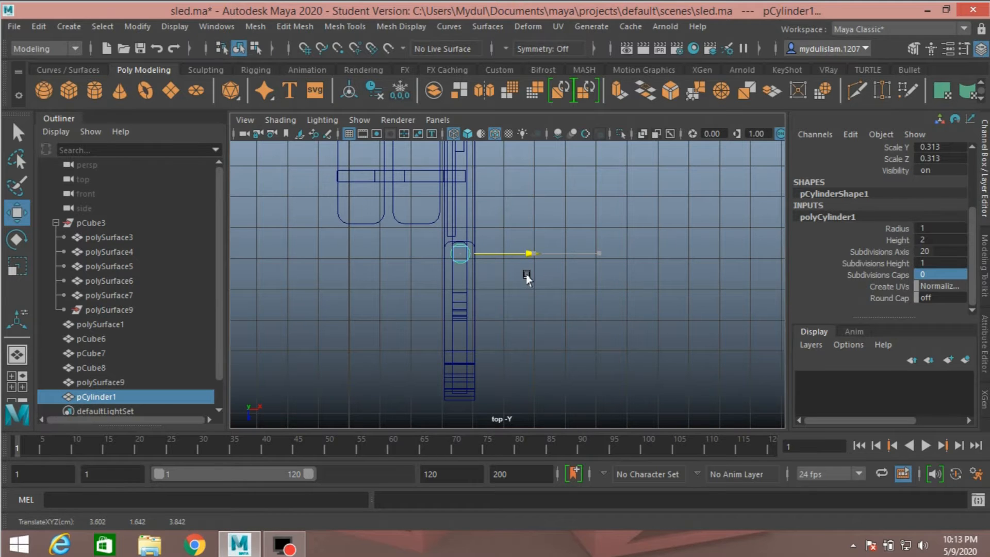
Shrink the cylinder by setting its Scale X, Y and Z to 0.15, and return to the perspective view.
{"action": "key", "text": "r"}
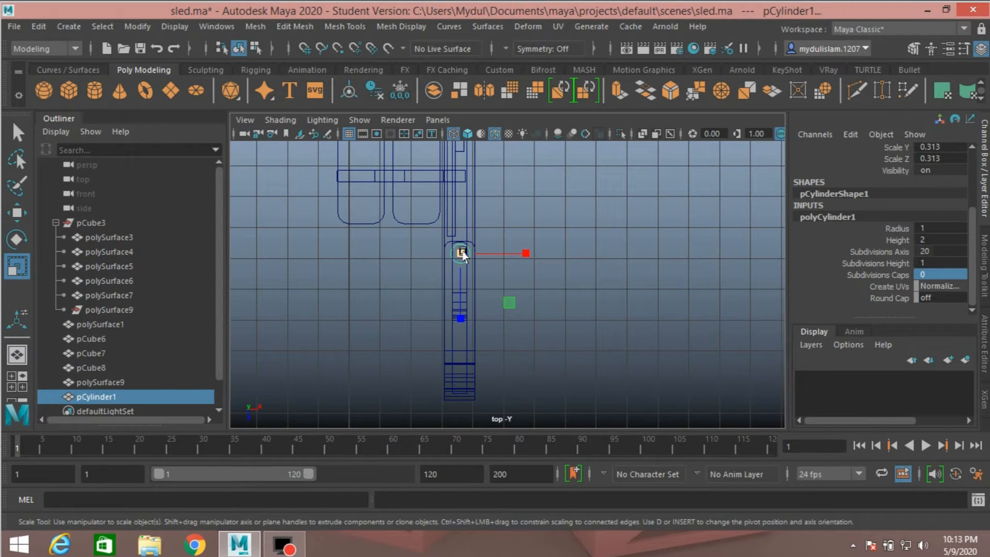
{"action": "left_click_drag", "start_coordinate": [463, 253], "coordinate": [455, 264]}
{"action": "scroll", "coordinate": [871, 214], "scroll_direction": "up", "scroll_amount": 3}
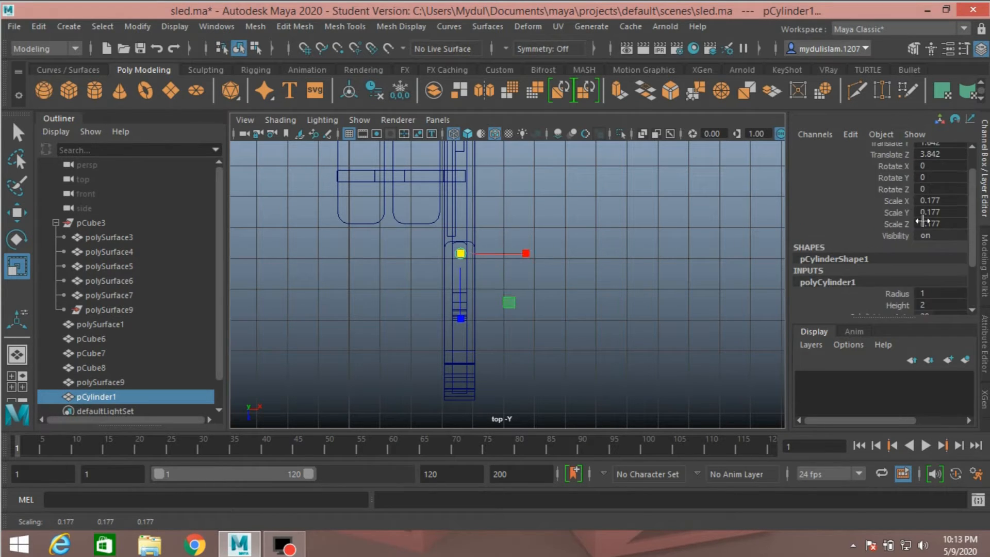
{"action": "left_click_drag", "start_coordinate": [944, 202], "coordinate": [940, 222]}
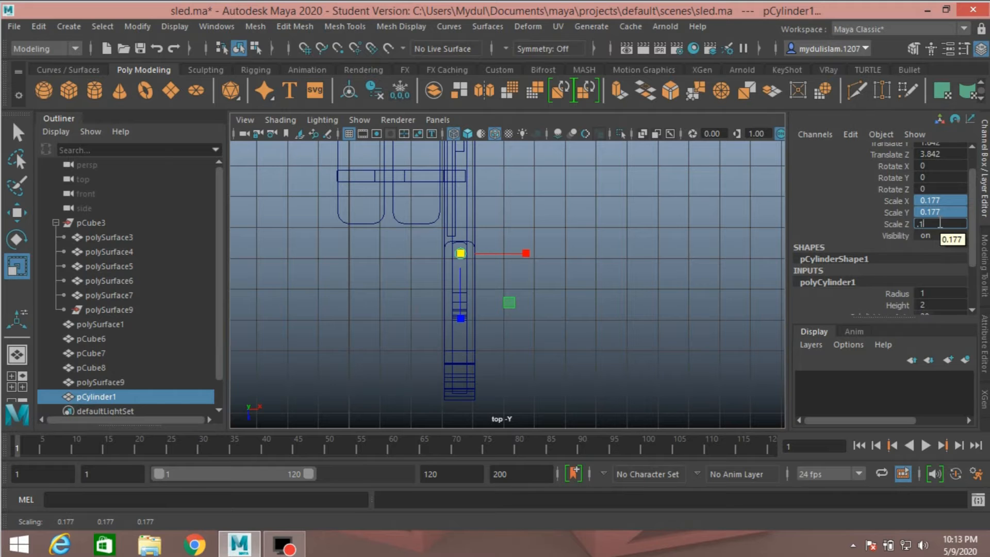
{"action": "type", "text": ".15"}
{"action": "key", "text": "Return"}
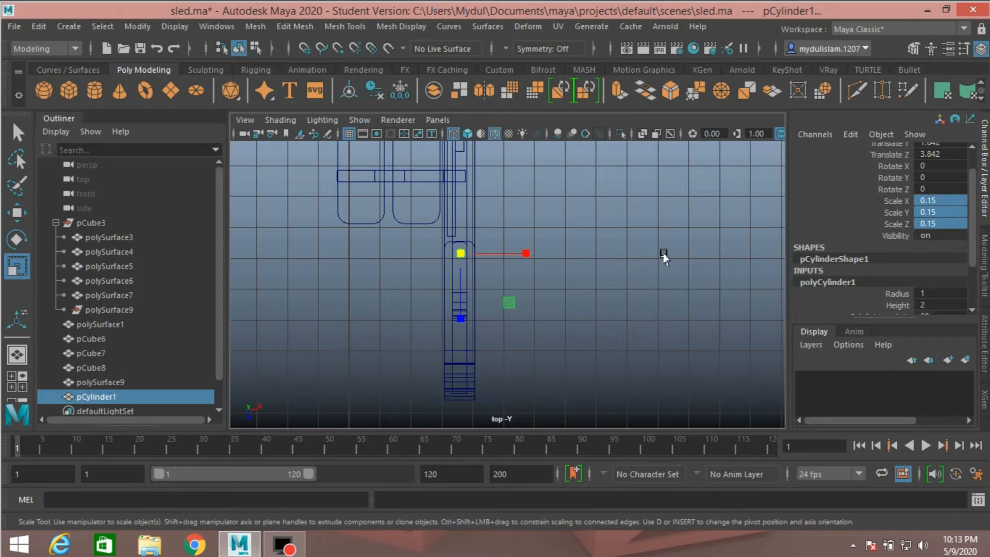
{"action": "key", "text": "space"}
{"action": "key", "text": "space"}
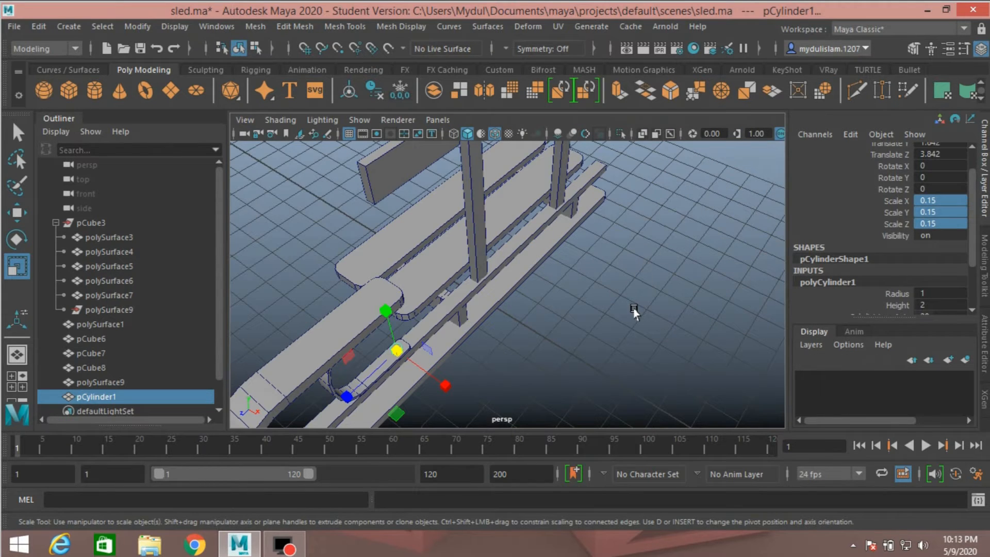
{"action": "left_click_drag", "start_coordinate": [634, 309], "coordinate": [568, 294], "text": "alt"}
{"action": "scroll", "coordinate": [511, 334], "scroll_direction": "up", "scroll_amount": 3}
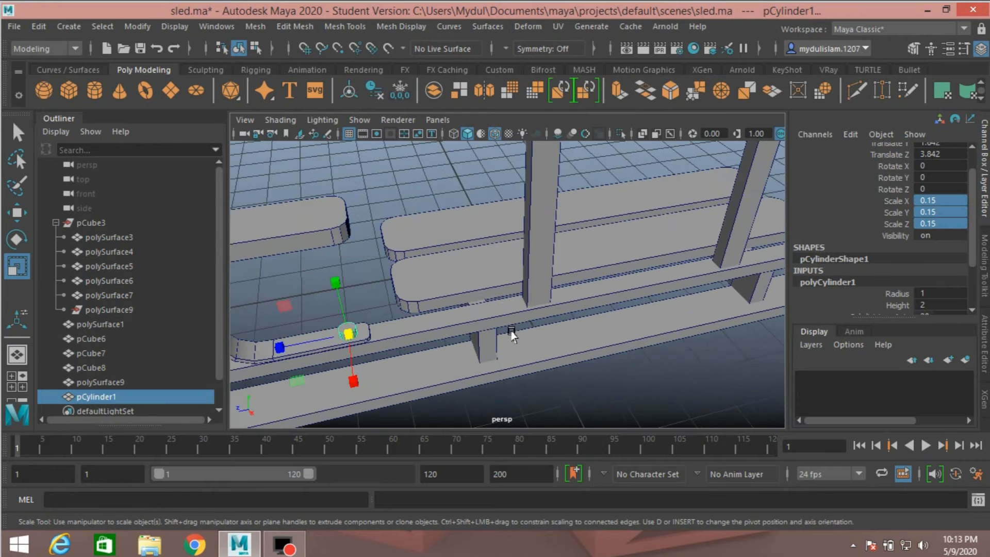
{"action": "left_click_drag", "start_coordinate": [512, 334], "coordinate": [648, 275], "text": "alt"}
{"action": "left_click_drag", "start_coordinate": [445, 349], "coordinate": [513, 390], "text": "alt"}
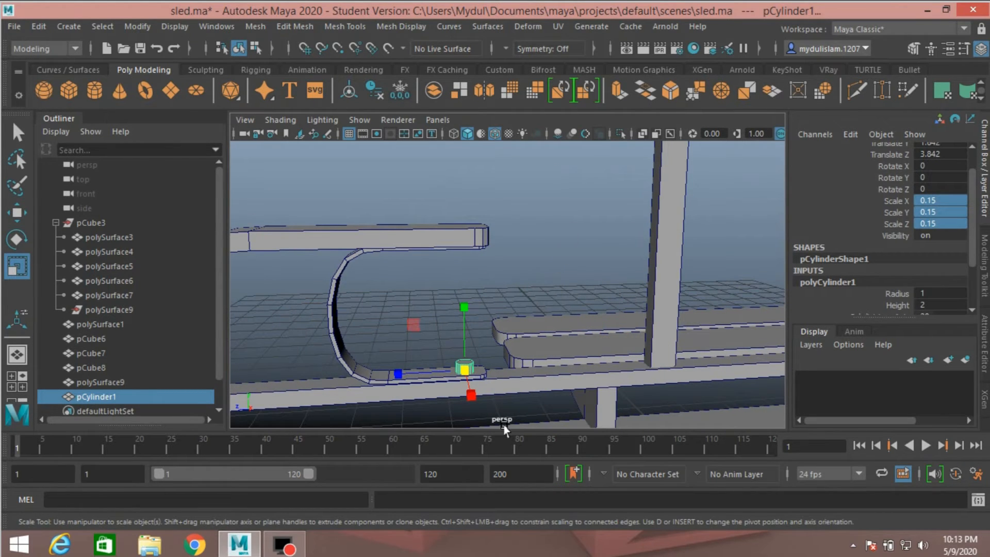
Scale the small cylinder on the C-shaped piece's lower end uniformly down to 0.1.
{"action": "middle_click_drag", "start_coordinate": [541, 321], "coordinate": [610, 214], "text": "alt"}
{"action": "left_click_drag", "start_coordinate": [574, 313], "coordinate": [550, 333], "text": "alt"}
{"action": "left_click_drag", "start_coordinate": [587, 253], "coordinate": [715, 319], "text": "alt"}
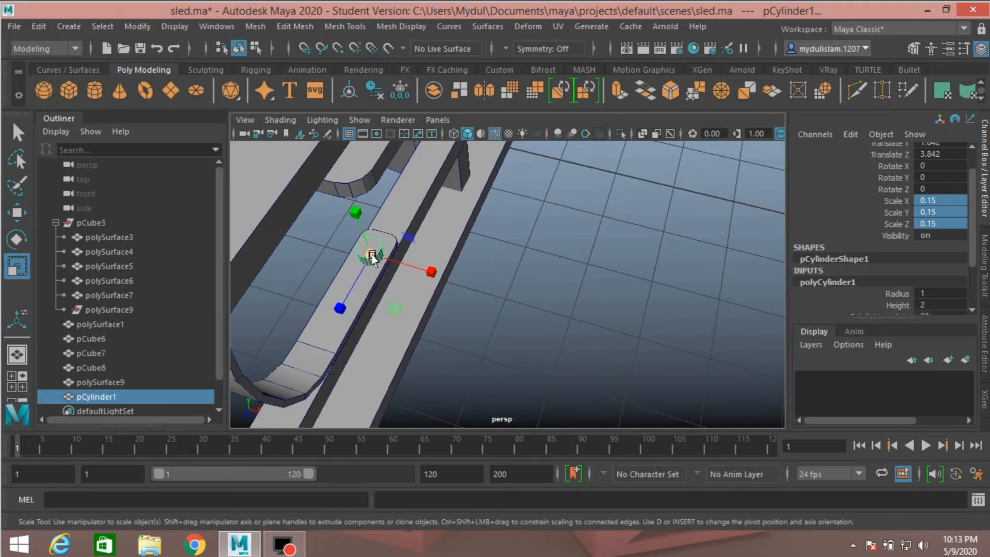
{"action": "left_click_drag", "start_coordinate": [371, 258], "coordinate": [366, 263]}
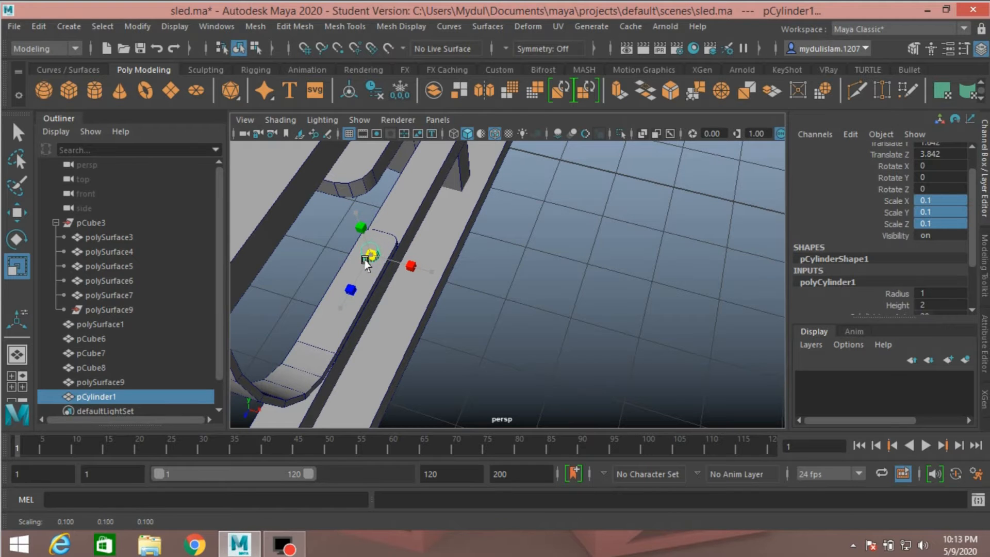
Move the cylinder to about Y 1.565 and Z 3.716, seating it near the tip of the C-shaped piece's lower end.
{"action": "left_click_drag", "start_coordinate": [519, 285], "coordinate": [409, 239], "text": "alt"}
{"action": "left_click", "coordinate": [19, 210]}
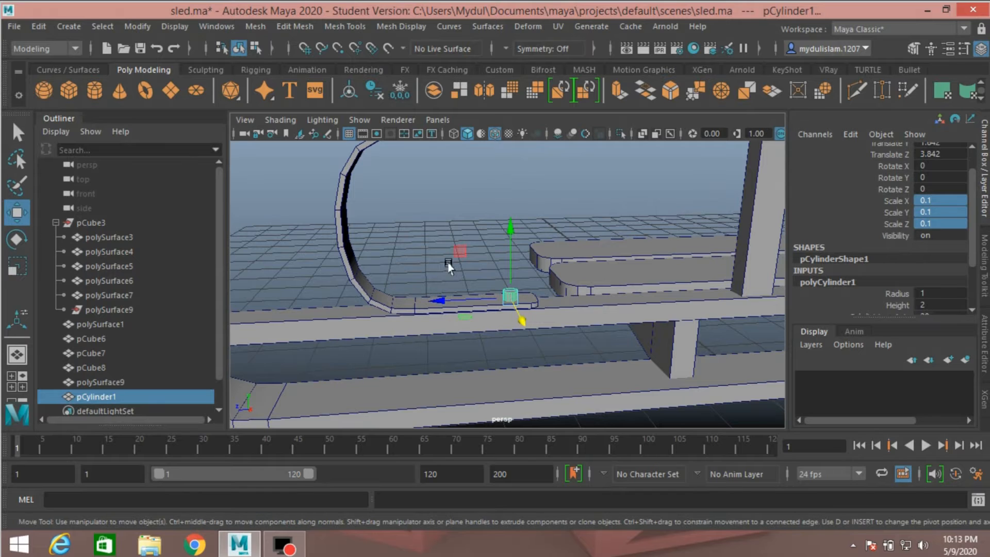
{"action": "left_click", "coordinate": [510, 227]}
{"action": "left_click_drag", "start_coordinate": [511, 228], "coordinate": [509, 234]}
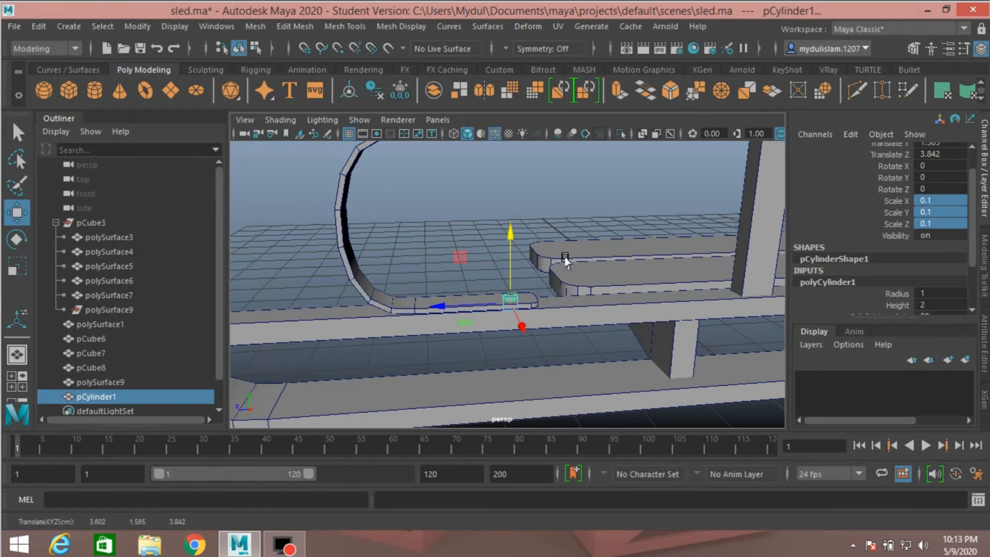
{"action": "left_click_drag", "start_coordinate": [559, 258], "coordinate": [497, 248], "text": "alt"}
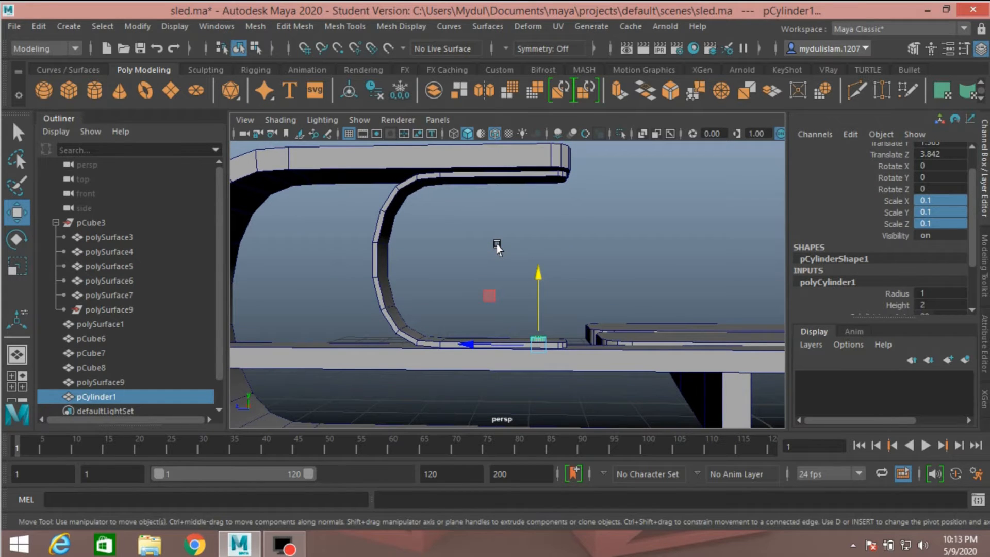
{"action": "left_click_drag", "start_coordinate": [471, 344], "coordinate": [480, 346]}
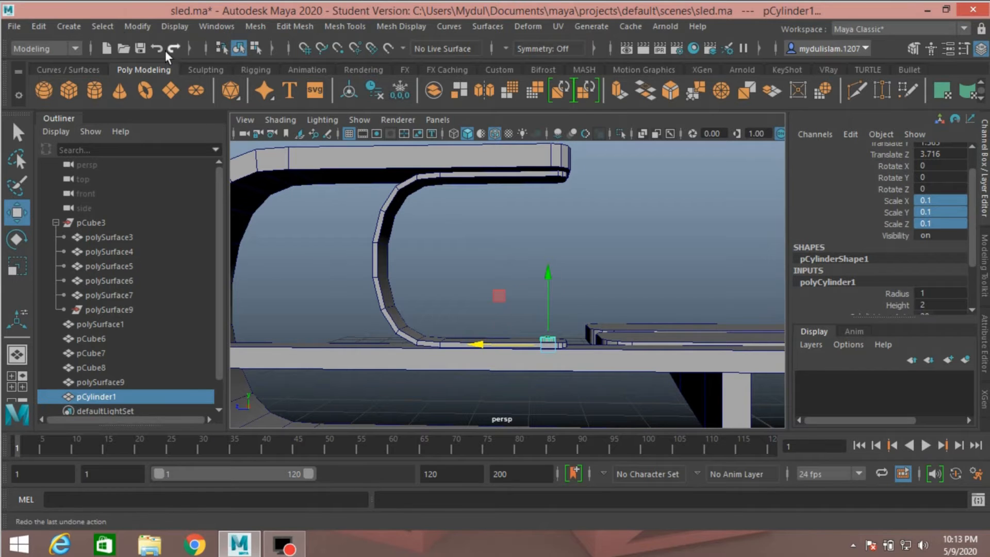
Freeze the cylinder's transformations and raise a duplicate by about 2.23 in Y to the C-shaped piece's upper end.
{"action": "left_click", "coordinate": [130, 27]}
{"action": "left_click", "coordinate": [163, 92]}
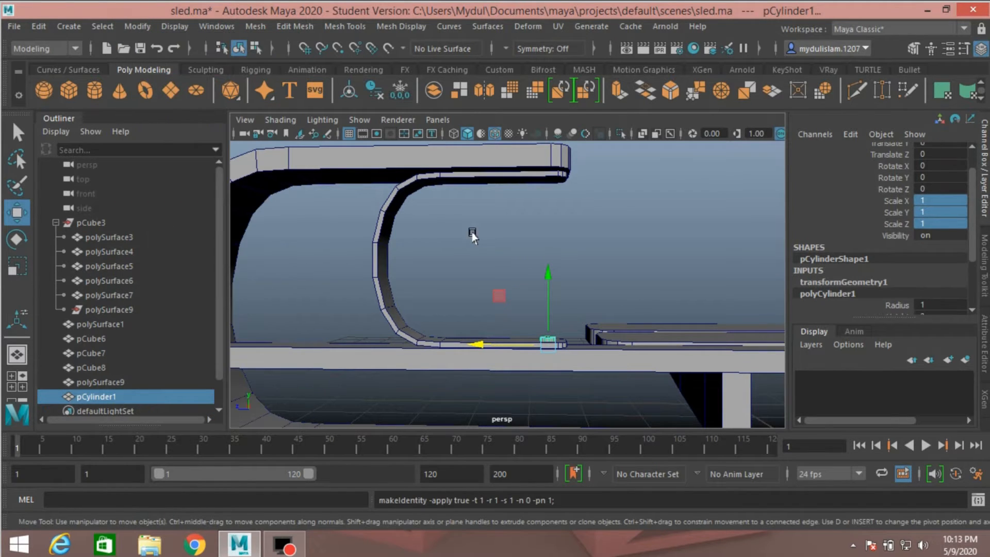
{"action": "key", "text": "ctrl+d"}
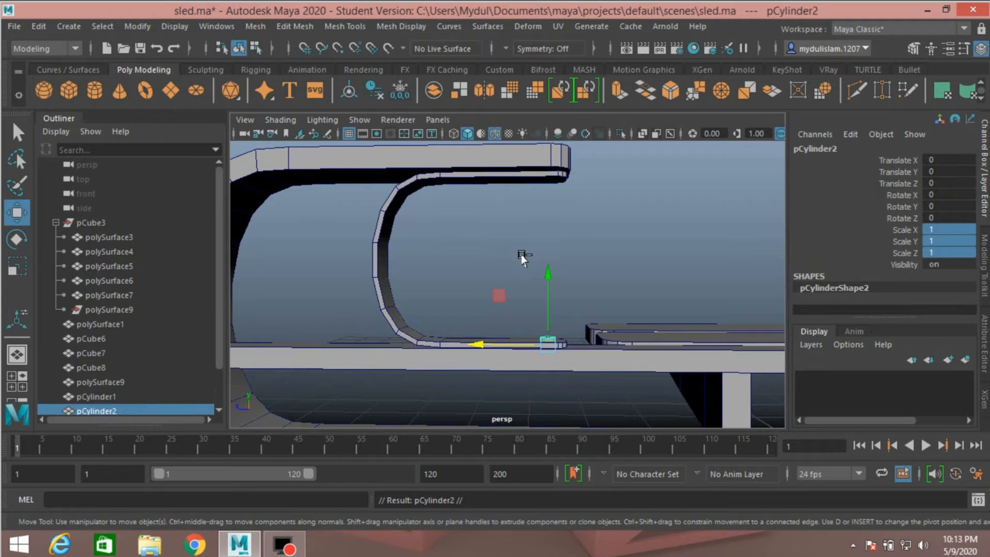
{"action": "left_click_drag", "start_coordinate": [548, 273], "coordinate": [556, 115]}
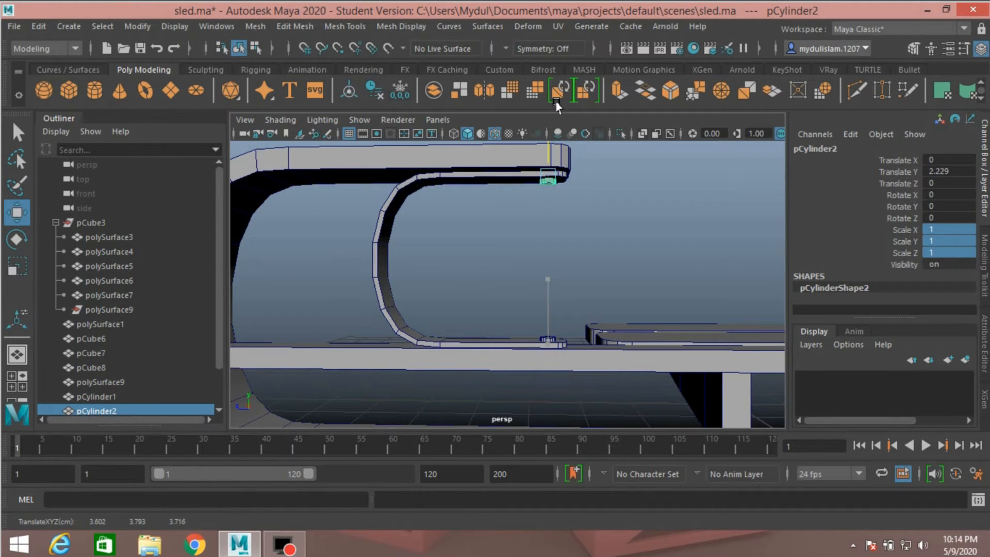
{"action": "left_click_drag", "start_coordinate": [554, 106], "coordinate": [554, 107]}
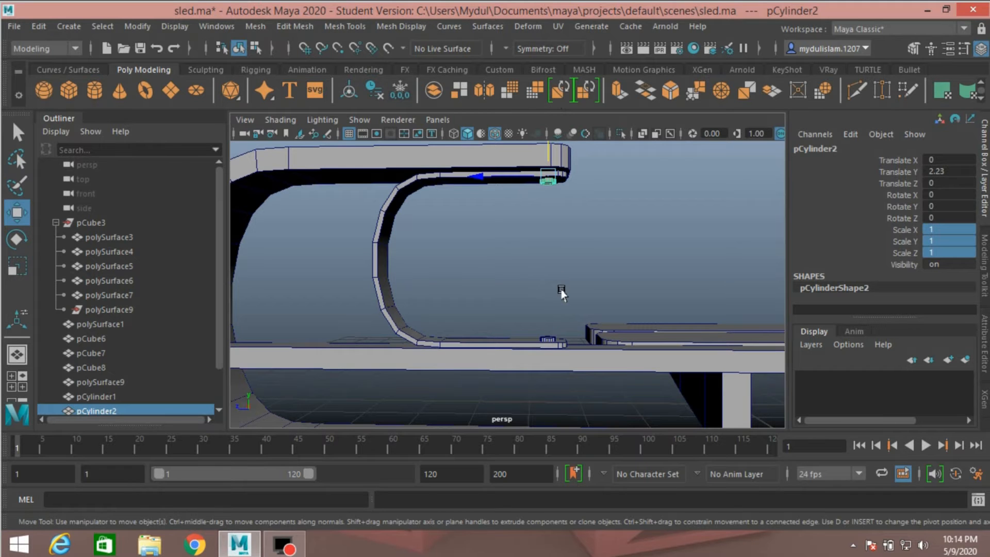
Duplicate the upper cylinder and move the copy to about Translate X -4.835 and Y 7.232, toward the handrail.
{"action": "left_click_drag", "start_coordinate": [563, 298], "coordinate": [681, 294], "text": "alt"}
{"action": "scroll", "coordinate": [532, 328], "scroll_direction": "down", "scroll_amount": 5}
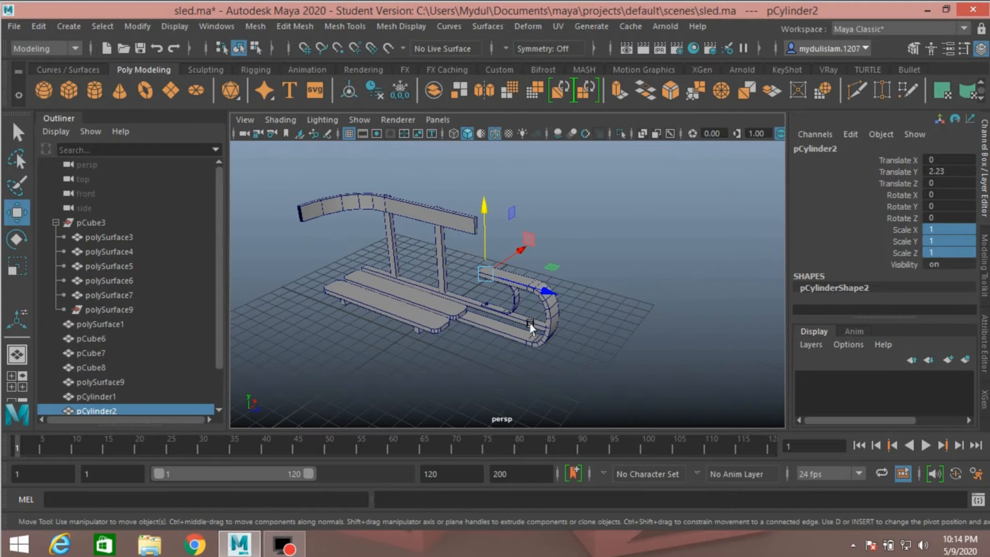
{"action": "middle_click_drag", "start_coordinate": [438, 322], "coordinate": [541, 328], "text": "alt"}
{"action": "scroll", "coordinate": [541, 328], "scroll_direction": "up", "scroll_amount": 4}
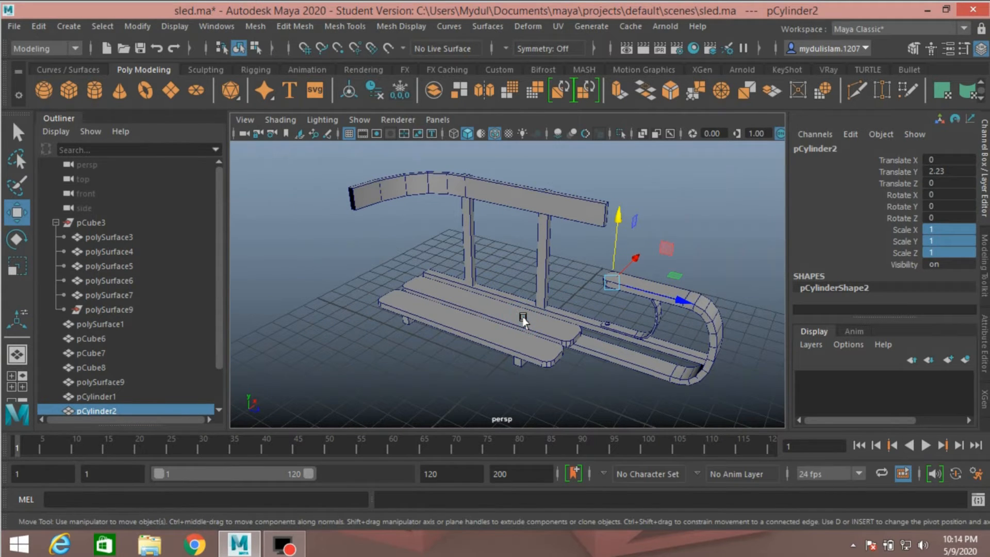
{"action": "key", "text": "ctrl+d"}
{"action": "left_click_drag", "start_coordinate": [626, 260], "coordinate": [527, 171]}
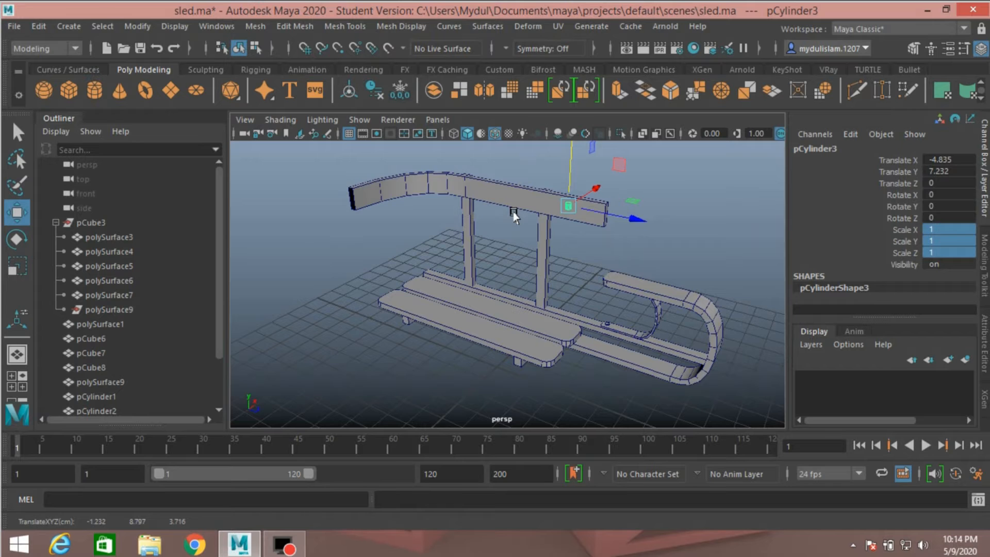
In the top view, move the new cylinder to about Translate X -0.013 and Z -3.396, over the front upright post.
{"action": "key", "text": "f"}
{"action": "scroll", "coordinate": [469, 295], "scroll_direction": "down", "scroll_amount": 6}
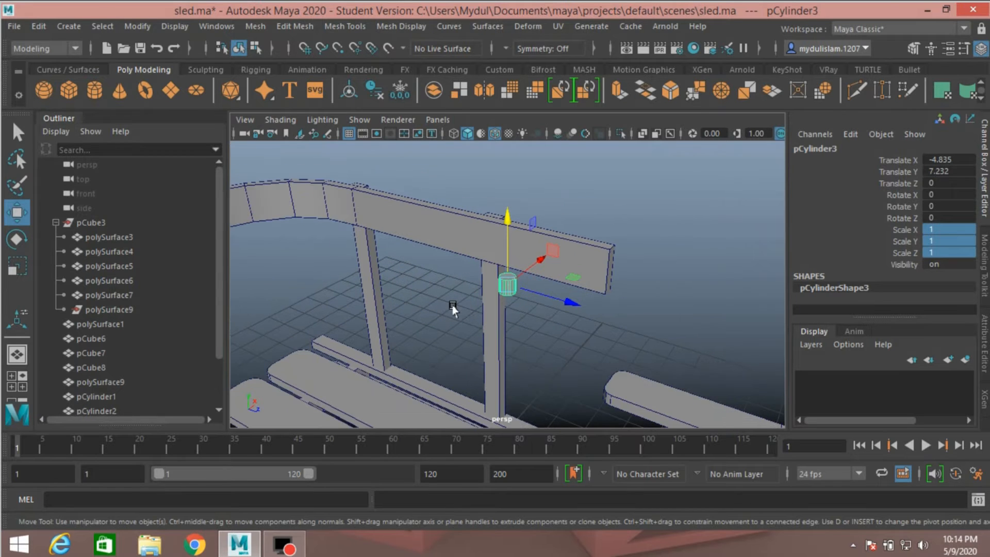
{"action": "left_click_drag", "start_coordinate": [428, 311], "coordinate": [462, 326], "text": "alt"}
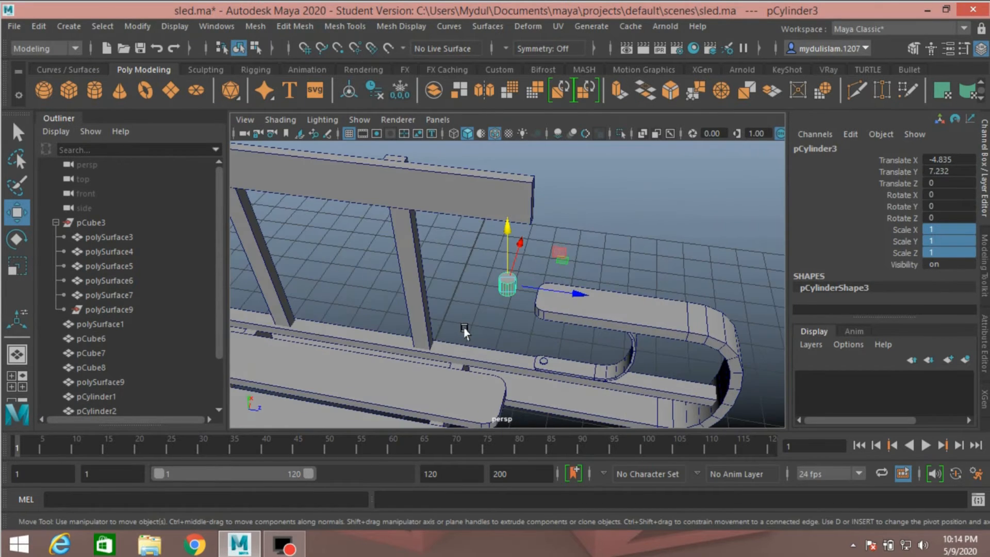
{"action": "key", "text": "space"}
{"action": "key", "text": "space"}
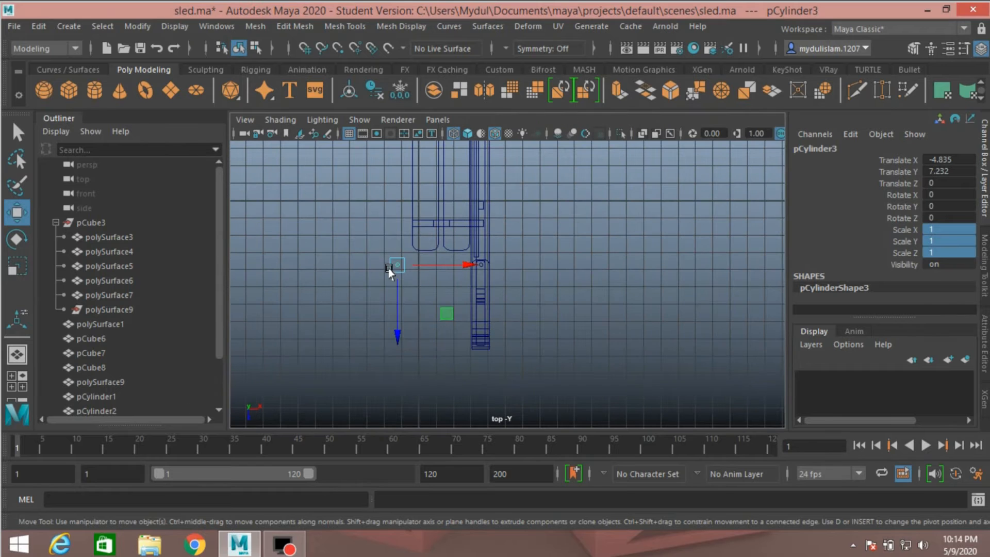
{"action": "left_click_drag", "start_coordinate": [448, 269], "coordinate": [530, 278]}
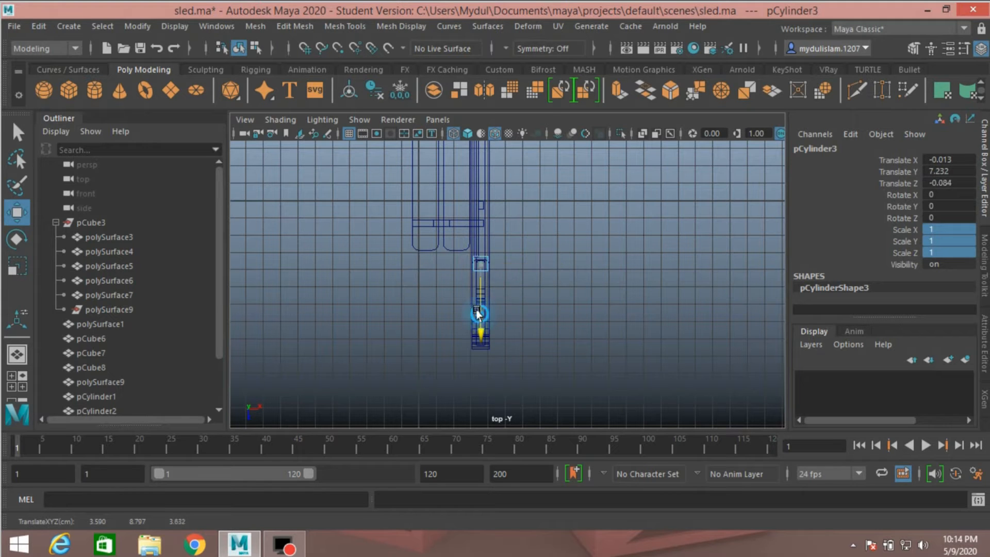
{"action": "left_click_drag", "start_coordinate": [477, 310], "coordinate": [484, 258]}
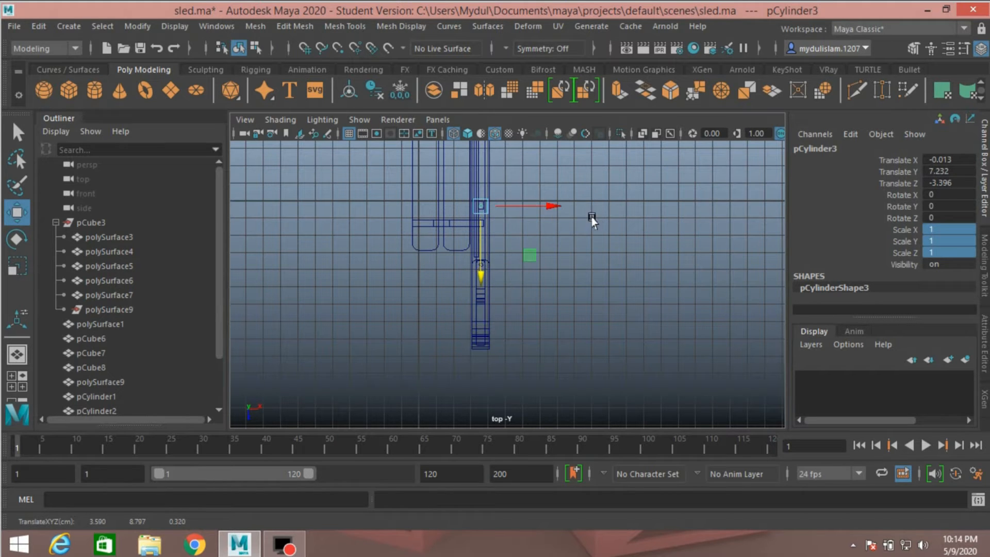
In the side view, lower the cylinder to about Translate Y 5.605, level with the handrail at the front post.
{"action": "key", "text": "space"}
{"action": "key", "text": "space"}
{"action": "scroll", "coordinate": [541, 308], "scroll_direction": "down", "scroll_amount": 2}
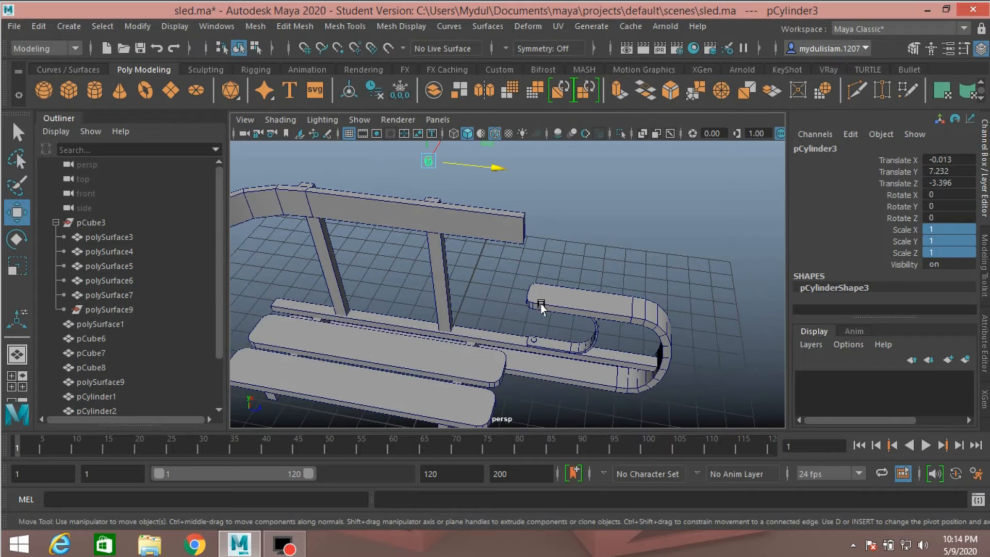
{"action": "left_click_drag", "start_coordinate": [521, 298], "coordinate": [489, 251], "text": "alt"}
{"action": "key", "text": "space"}
{"action": "key", "text": "space"}
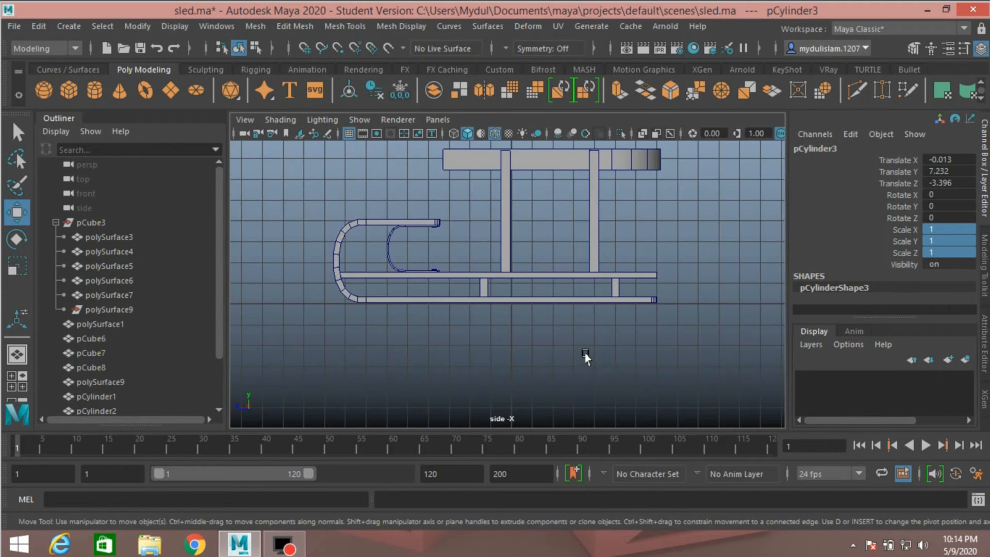
{"action": "scroll", "coordinate": [586, 351], "scroll_direction": "down", "scroll_amount": 3}
{"action": "mouse_move", "coordinate": [503, 175]}
{"action": "left_mouse_down"}
{"action": "mouse_move", "coordinate": [504, 161]}
{"action": "mouse_move", "coordinate": [503, 179]}
{"action": "left_mouse_up"}
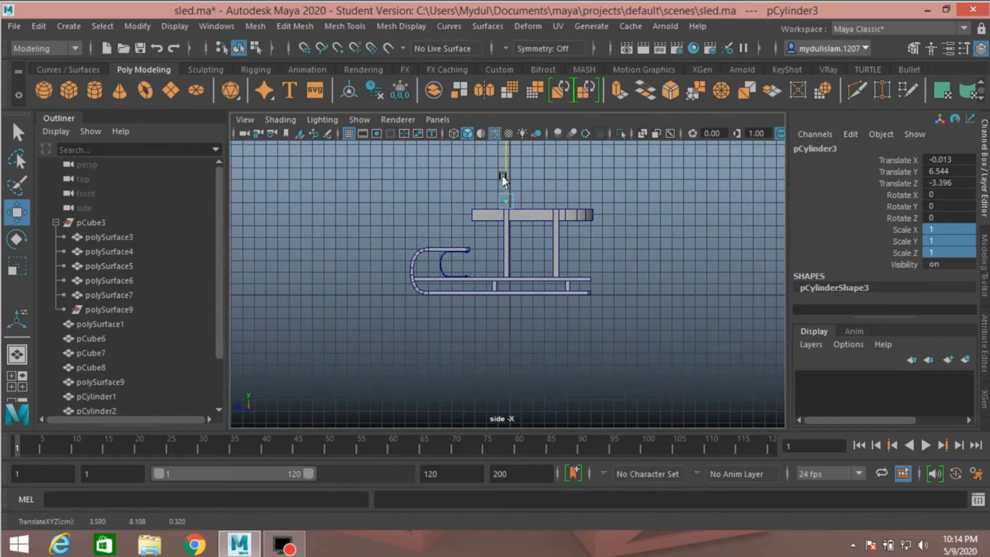
{"action": "key", "text": "space"}
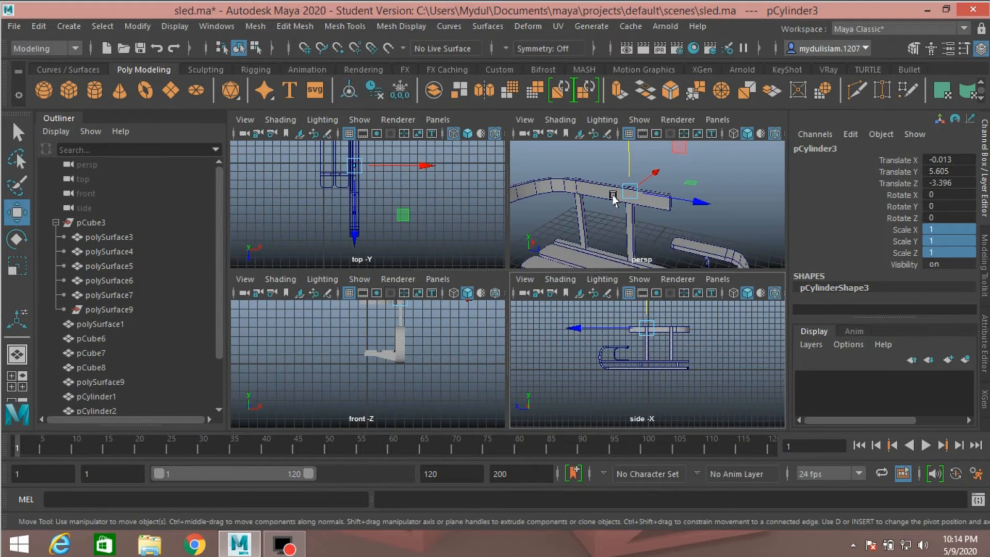
{"action": "key", "text": "space"}
Turn the handrail cylinder onto its side by setting its Rotate Z to 90.
{"action": "scroll", "coordinate": [558, 343], "scroll_direction": "up", "scroll_amount": 8}
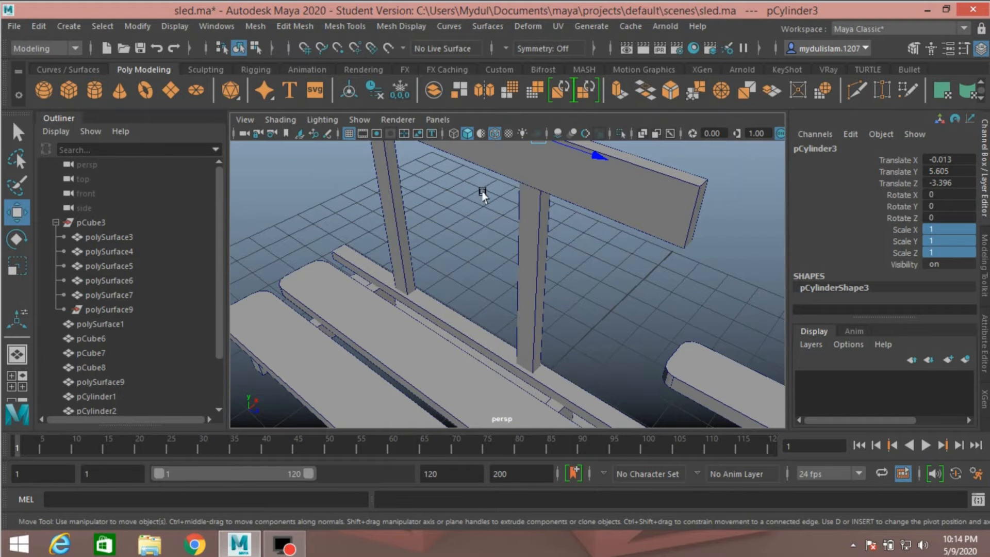
{"action": "left_click_drag", "start_coordinate": [482, 230], "coordinate": [478, 404], "text": "alt"}
{"action": "left_click_drag", "start_coordinate": [498, 326], "coordinate": [476, 295], "text": "alt"}
{"action": "scroll", "coordinate": [476, 295], "scroll_direction": "down", "scroll_amount": 3}
{"action": "middle_click_drag", "start_coordinate": [500, 346], "coordinate": [631, 401], "text": "alt"}
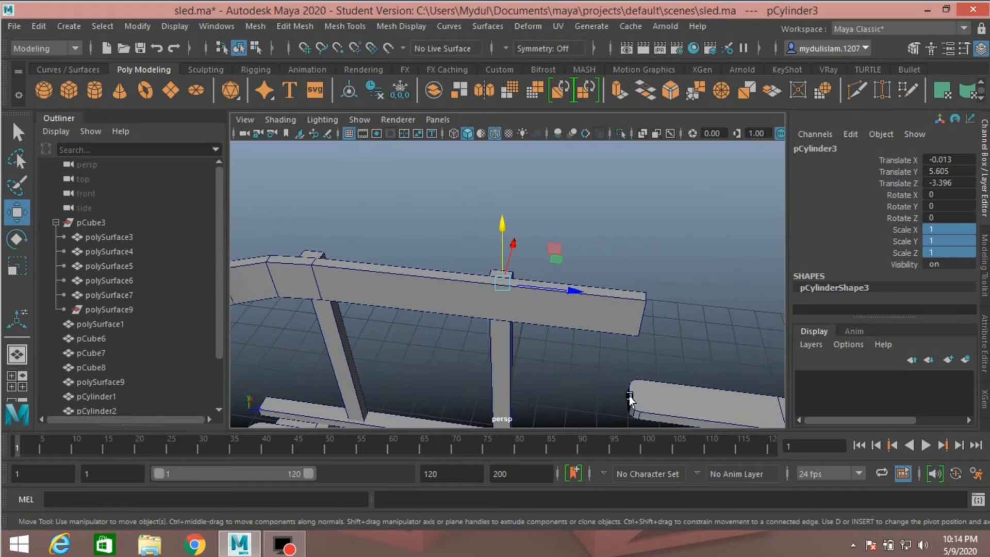
{"action": "left_click_drag", "start_coordinate": [630, 401], "coordinate": [596, 380], "text": "alt"}
{"action": "key", "text": "e"}
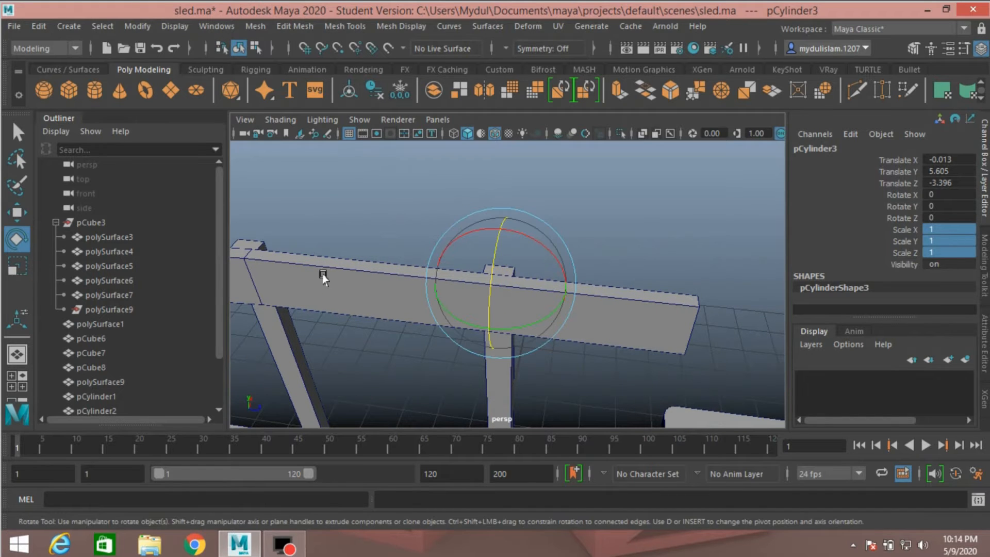
{"action": "left_click_drag", "start_coordinate": [488, 269], "coordinate": [479, 316]}
{"action": "double_click", "coordinate": [948, 220]}
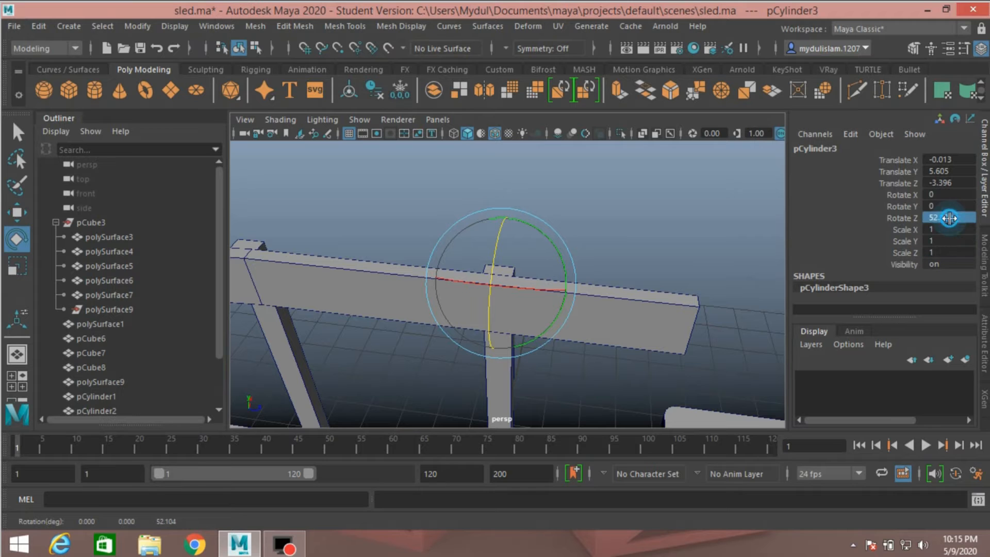
{"action": "type", "text": "9"}
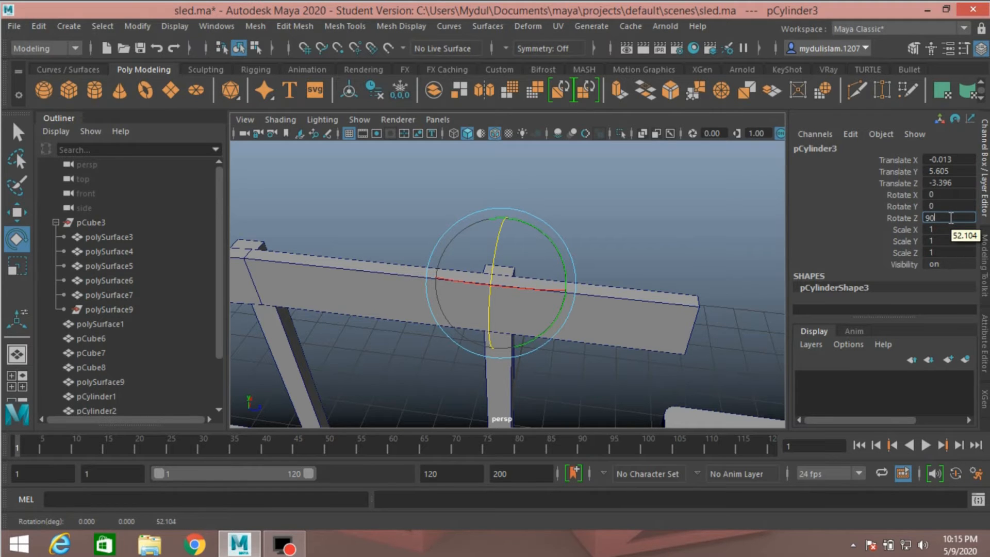
{"action": "type", "text": "0"}
{"action": "key", "text": "Return"}
Move the cylinder along X to about Translate X -0.38 so it sits at the handrail's inner face.
{"action": "left_click_drag", "start_coordinate": [618, 264], "coordinate": [559, 264], "text": "alt"}
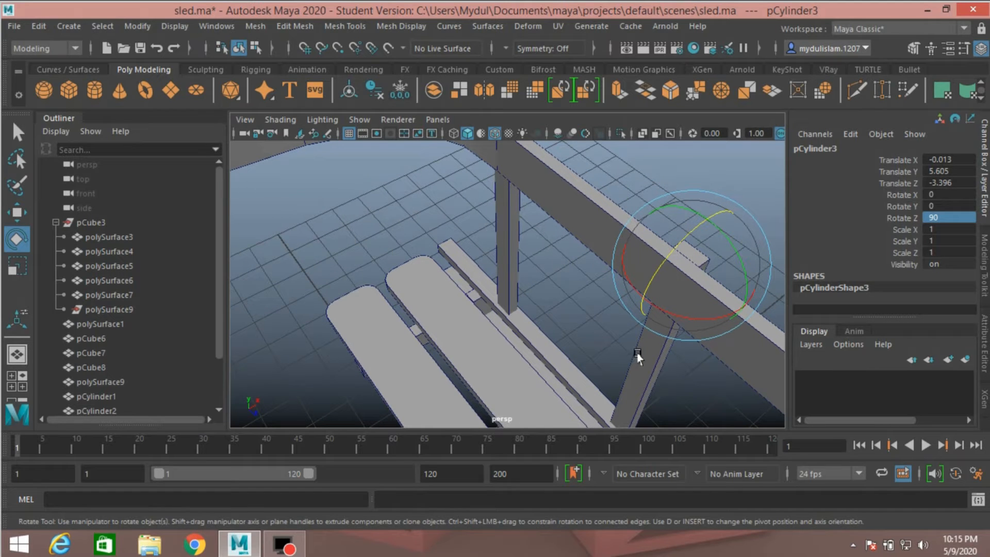
{"action": "left_click_drag", "start_coordinate": [393, 309], "coordinate": [526, 295], "text": "alt"}
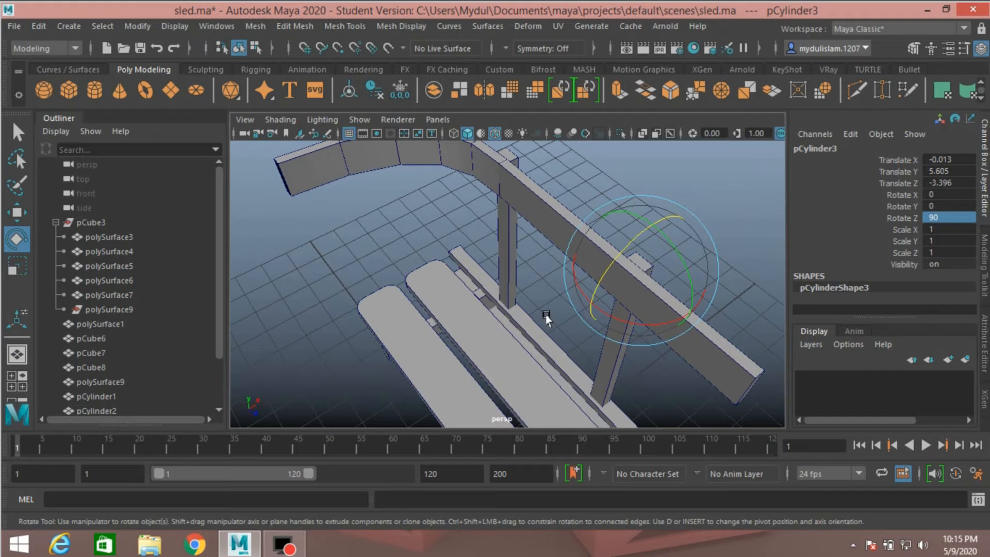
{"action": "left_click_drag", "start_coordinate": [546, 314], "coordinate": [643, 356], "text": "alt"}
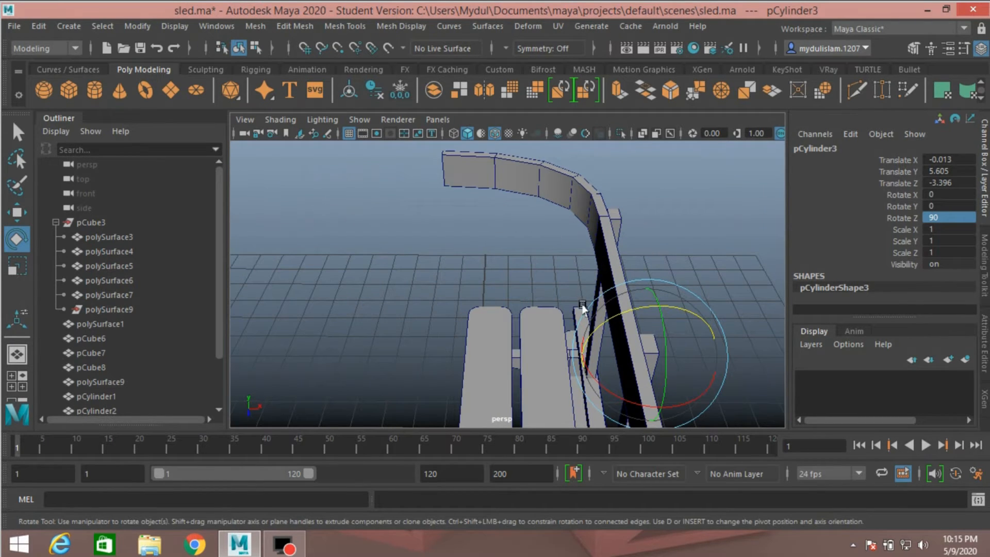
{"action": "left_click_drag", "start_coordinate": [583, 309], "coordinate": [494, 187], "text": "alt"}
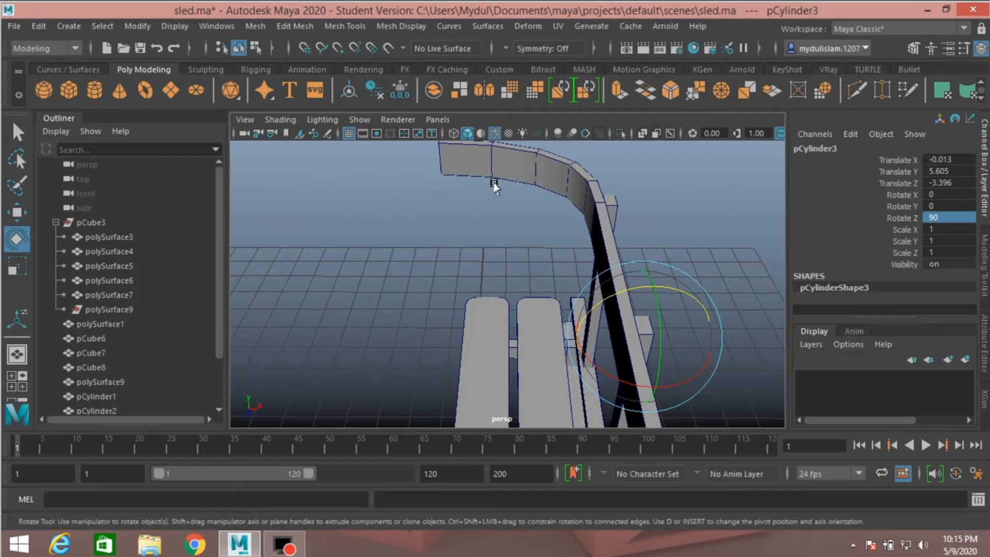
{"action": "left_click", "coordinate": [16, 212]}
{"action": "left_click_drag", "start_coordinate": [717, 337], "coordinate": [427, 401]}
{"action": "scroll", "coordinate": [590, 332], "scroll_direction": "up", "scroll_amount": 2}
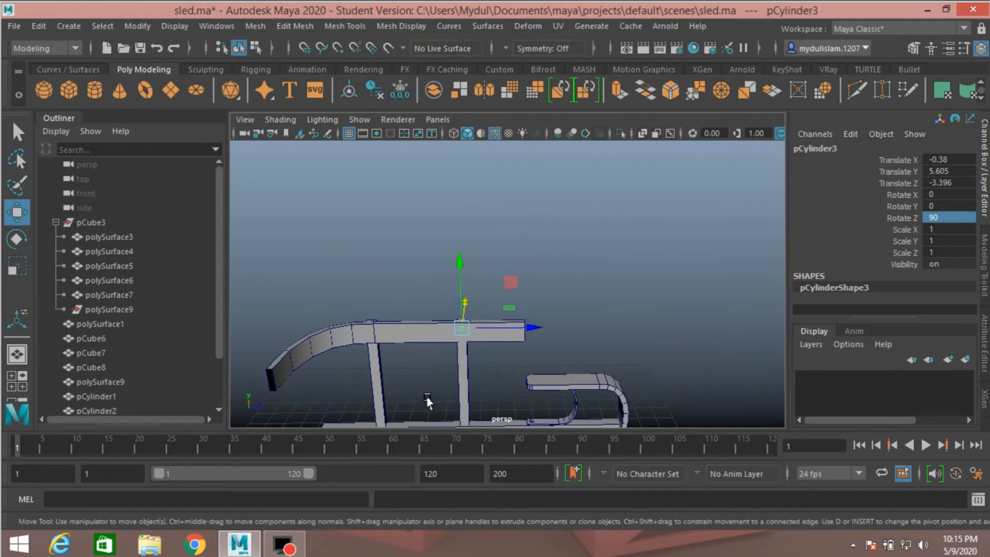
In the top view wireframe, lengthen the handrail cylinder by moving its outer-end vertices along X to about 3.589, into the front upright post.
{"action": "middle_click_drag", "start_coordinate": [510, 322], "coordinate": [554, 245], "text": "alt"}
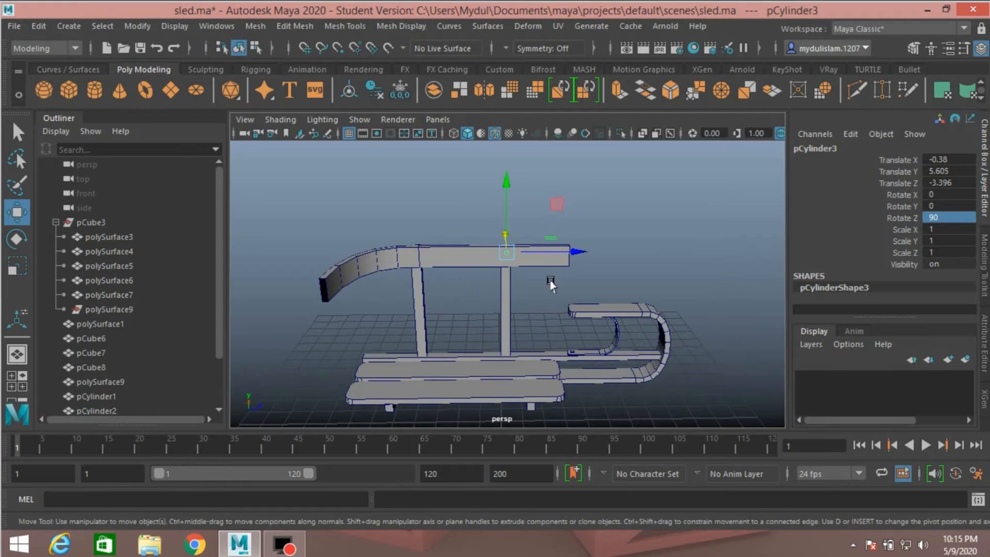
{"action": "scroll", "coordinate": [537, 336], "scroll_direction": "up", "scroll_amount": 6}
{"action": "left_click_drag", "start_coordinate": [573, 306], "coordinate": [432, 304], "text": "alt"}
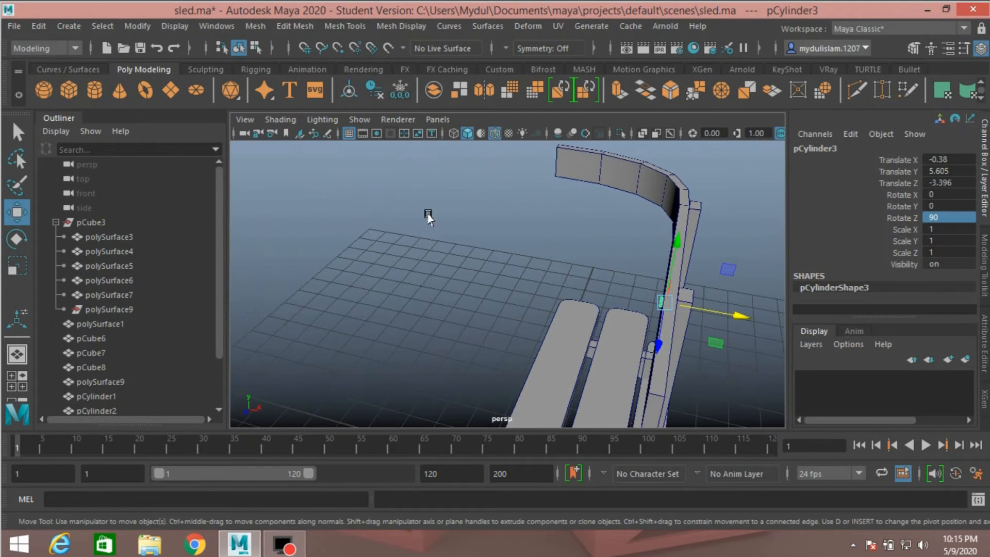
{"action": "left_click", "coordinate": [454, 133]}
{"action": "left_click_drag", "start_coordinate": [464, 201], "coordinate": [493, 274], "text": "alt"}
{"action": "key", "text": "space"}
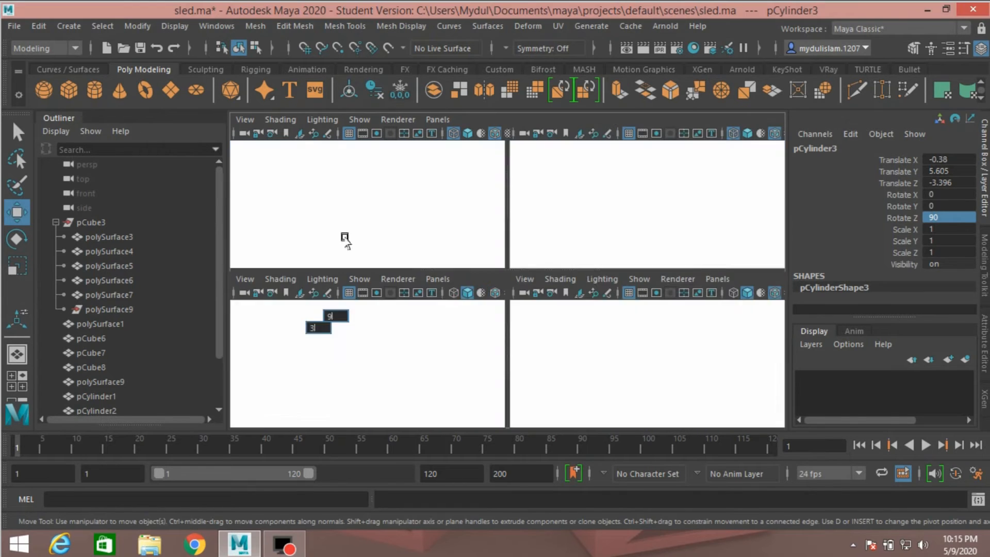
{"action": "key", "text": "space"}
{"action": "key", "text": "f"}
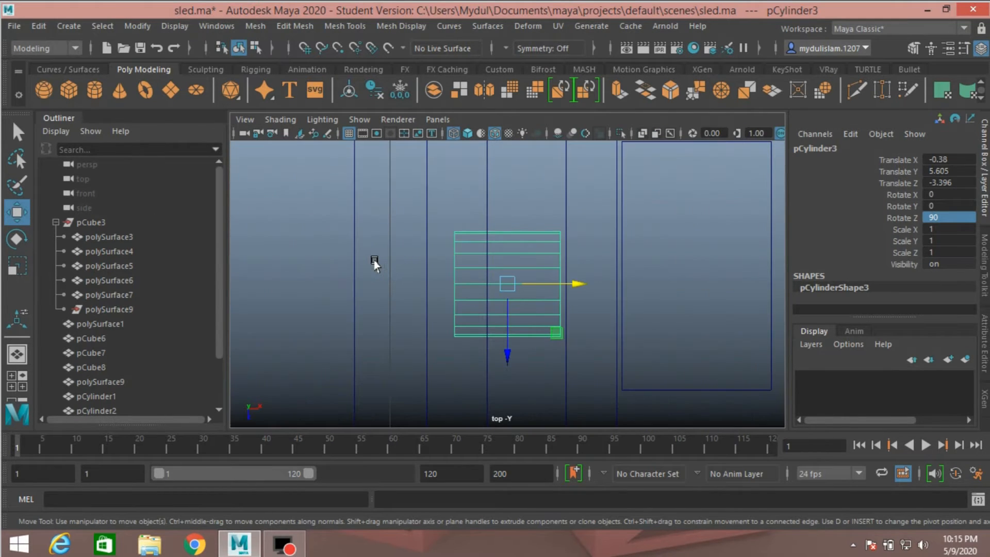
{"action": "scroll", "coordinate": [397, 283], "scroll_direction": "down", "scroll_amount": 5}
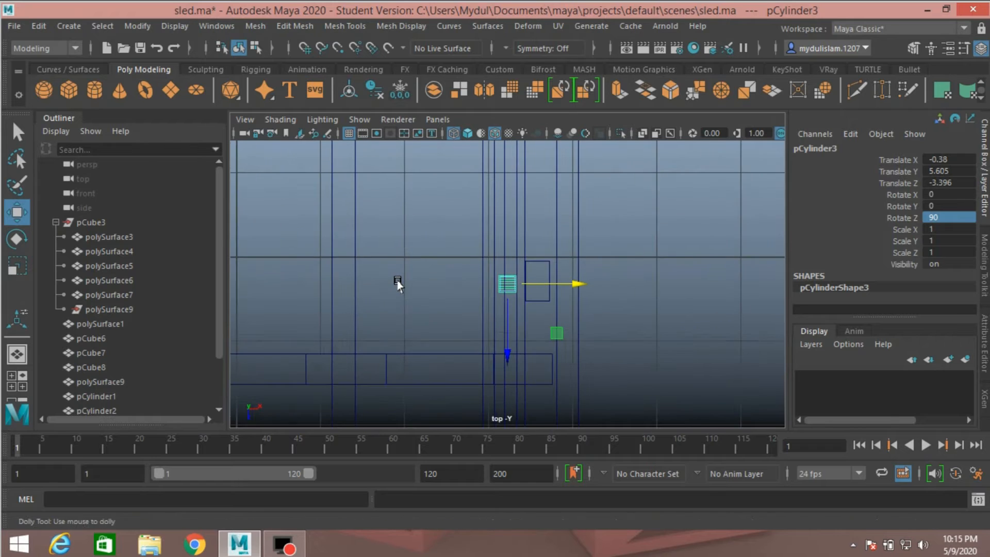
{"action": "scroll", "coordinate": [397, 283], "scroll_direction": "up", "scroll_amount": 2}
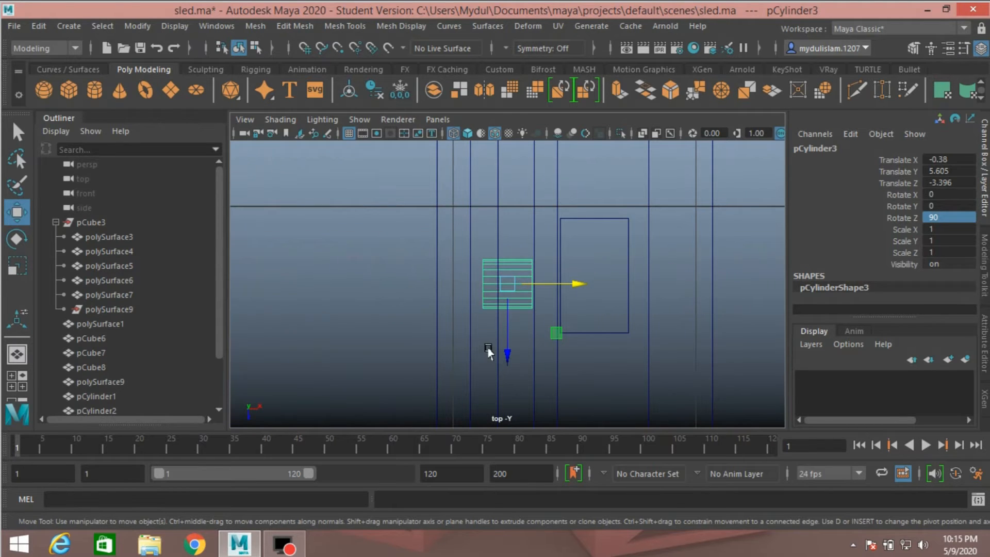
{"action": "left_click", "coordinate": [913, 48]}
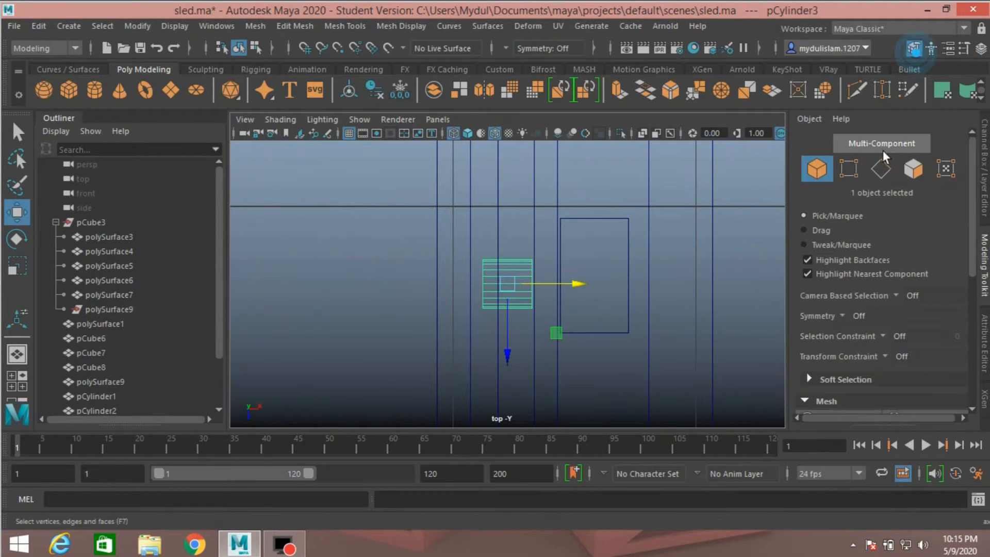
{"action": "left_click", "coordinate": [853, 171]}
{"action": "left_click_drag", "start_coordinate": [508, 237], "coordinate": [575, 339]}
{"action": "left_click_drag", "start_coordinate": [580, 285], "coordinate": [643, 286]}
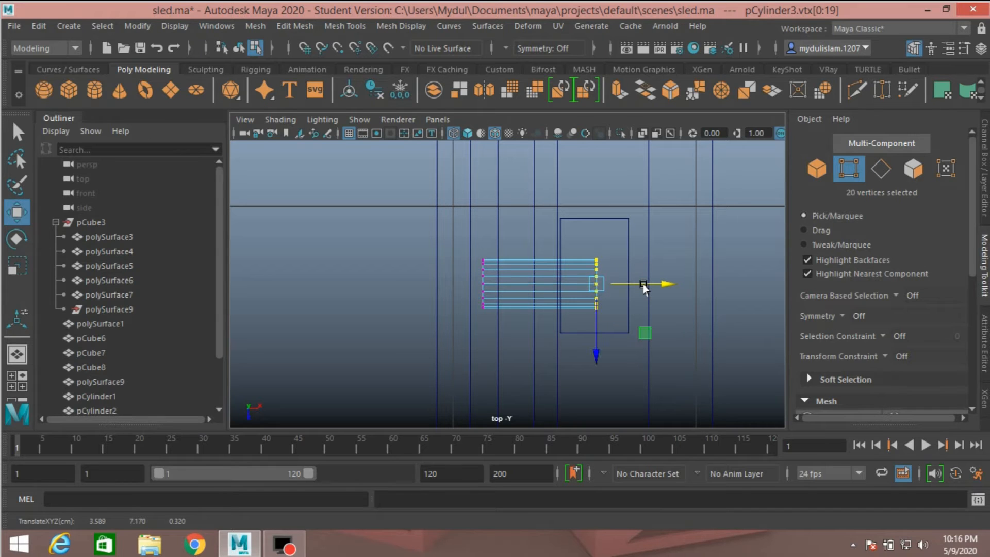
{"action": "left_click", "coordinate": [816, 169]}
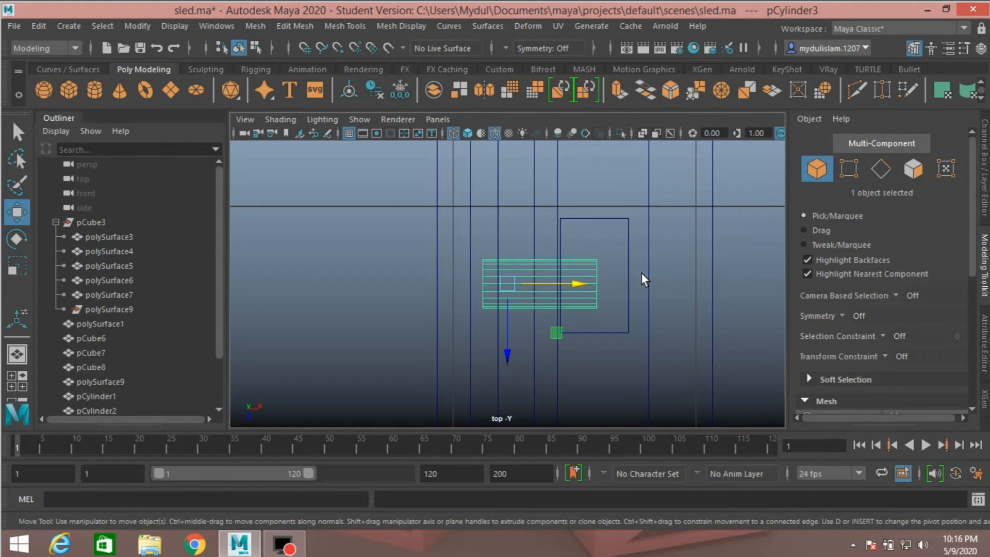
Nudge the cylinder along Z to about 0.299 and shift the front upright post along X to about 3.380, against the handrail.
{"action": "left_click_drag", "start_coordinate": [505, 351], "coordinate": [505, 345]}
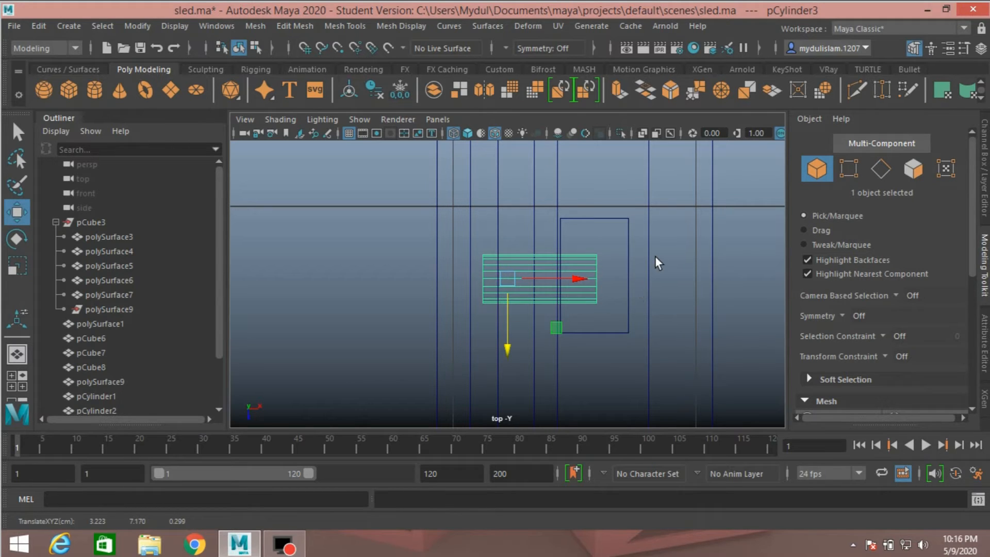
{"action": "left_click", "coordinate": [616, 244]}
{"action": "left_click_drag", "start_coordinate": [620, 275], "coordinate": [618, 276]}
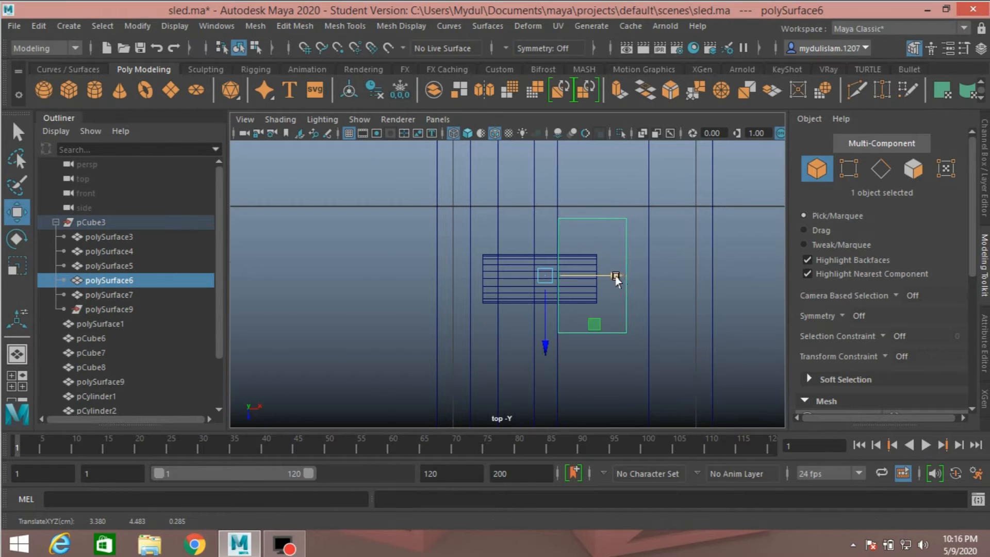
Examine how the cylinder passes through the handrail and front post in the perspective view, and restore shaded display.
{"action": "scroll", "coordinate": [617, 276], "scroll_direction": "down", "scroll_amount": 5}
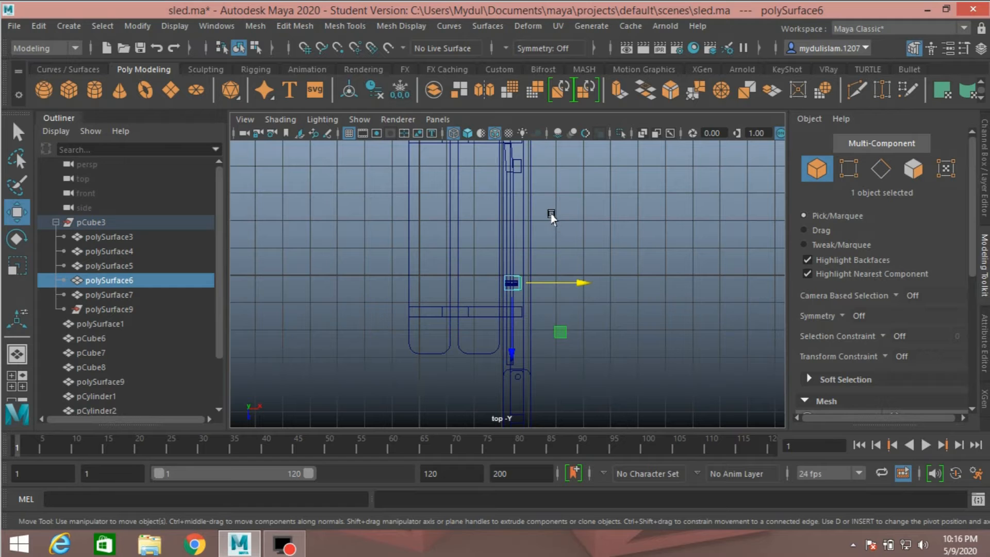
{"action": "key", "text": "space"}
{"action": "key", "text": "space"}
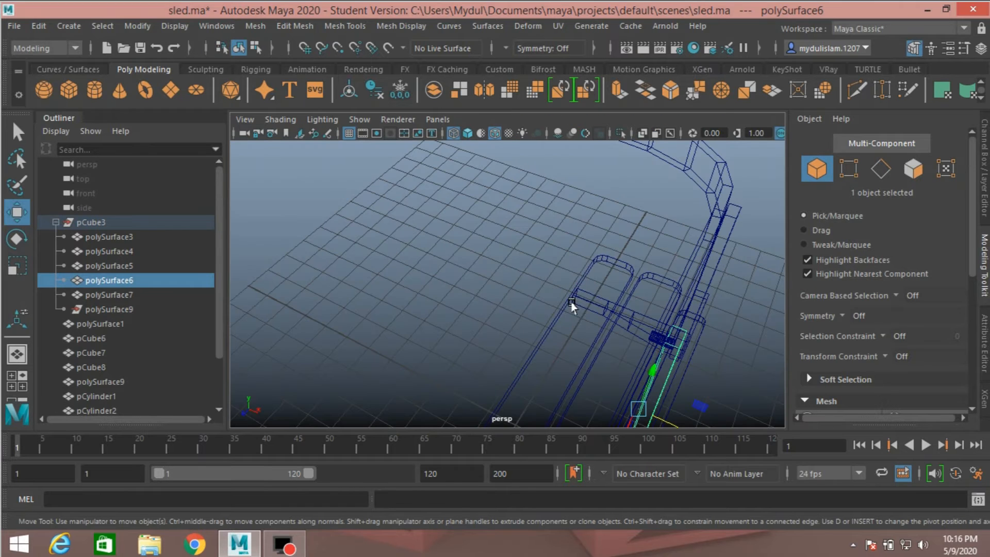
{"action": "left_click_drag", "start_coordinate": [538, 320], "coordinate": [611, 315], "text": "alt"}
{"action": "scroll", "coordinate": [611, 310], "scroll_direction": "up", "scroll_amount": 3}
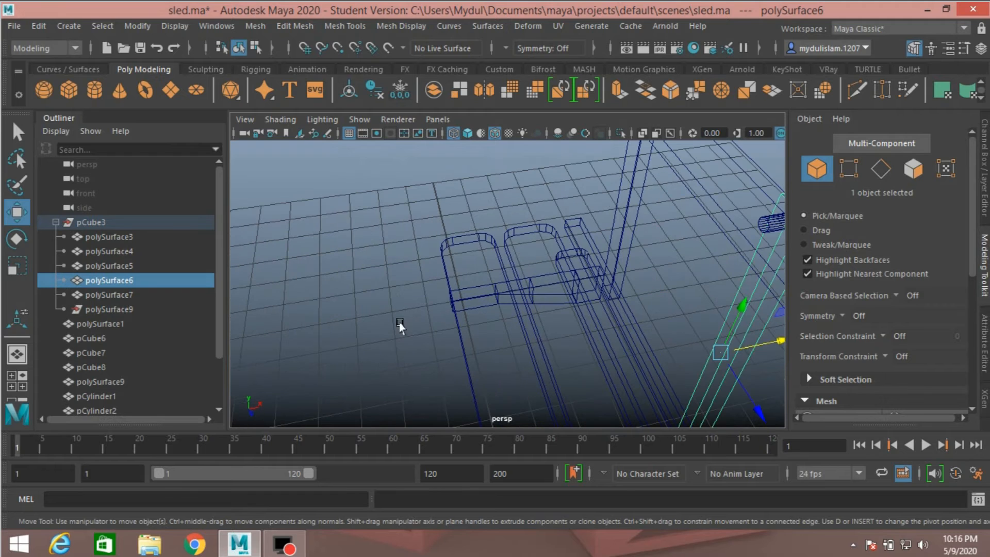
{"action": "scroll", "coordinate": [655, 292], "scroll_direction": "down", "scroll_amount": 3}
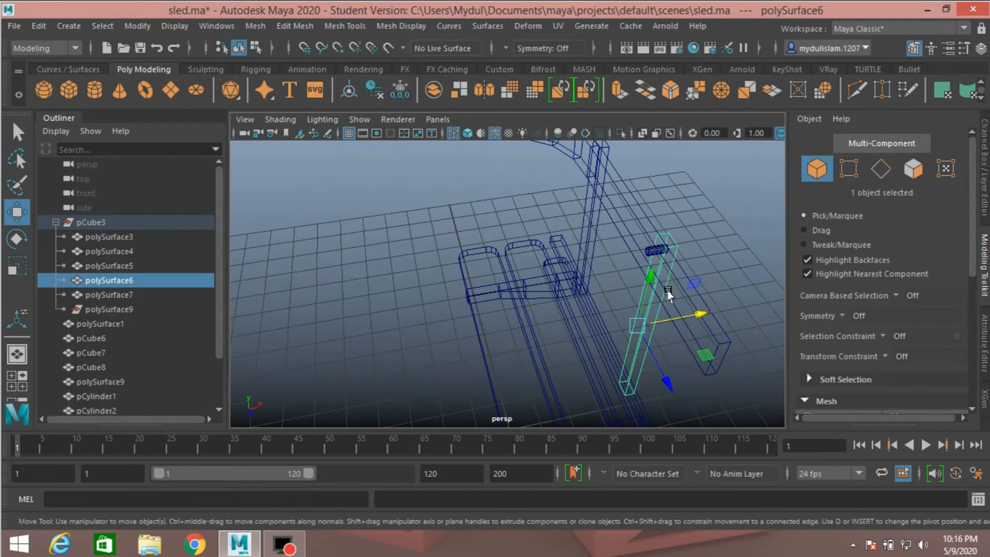
{"action": "left_click_drag", "start_coordinate": [668, 294], "coordinate": [641, 285], "text": "alt"}
{"action": "left_click", "coordinate": [468, 133]}
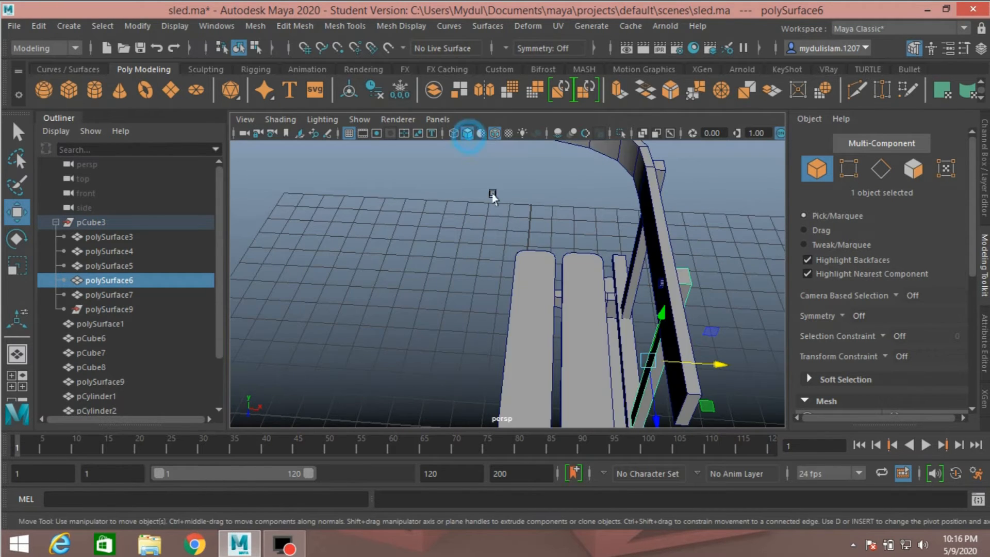
Duplicate the handrail cylinder and lower the copy so it sits directly below the original over the front post.
{"action": "left_click_drag", "start_coordinate": [479, 294], "coordinate": [647, 254], "text": "alt"}
{"action": "scroll", "coordinate": [646, 254], "scroll_direction": "up", "scroll_amount": 2}
{"action": "scroll", "coordinate": [560, 236], "scroll_direction": "up", "scroll_amount": 2}
{"action": "left_click_drag", "start_coordinate": [560, 237], "coordinate": [505, 302], "text": "alt"}
{"action": "left_click", "coordinate": [539, 263]}
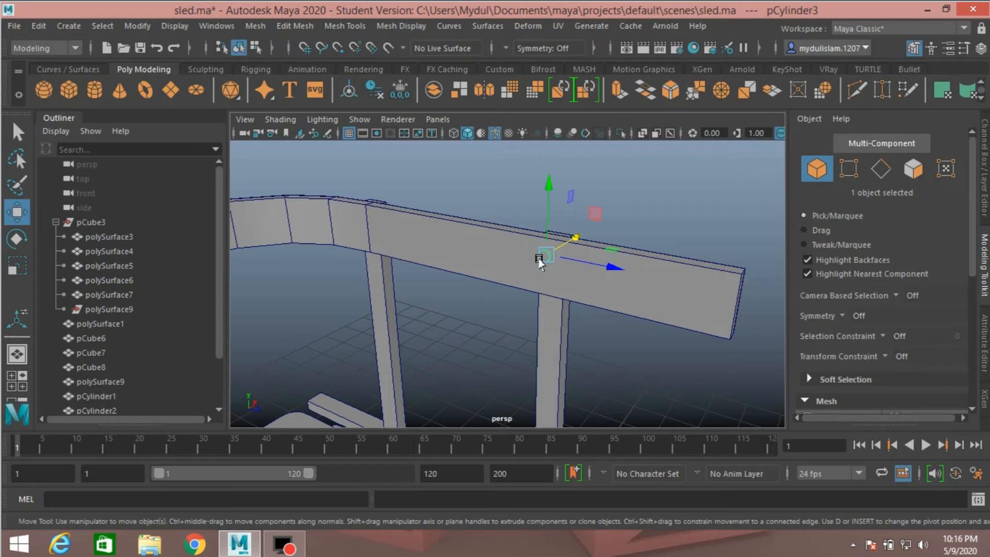
{"action": "key", "text": "ctrl+d"}
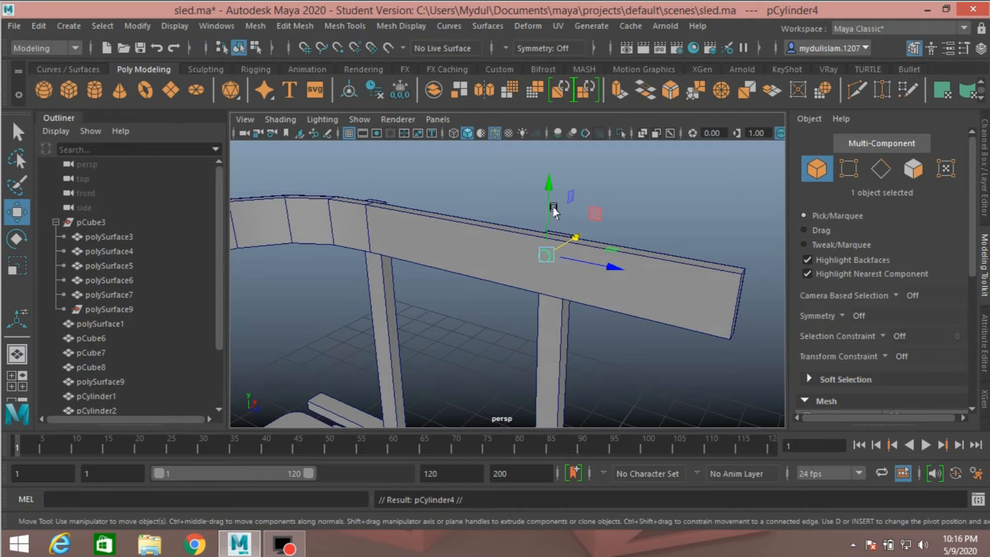
{"action": "left_click_drag", "start_coordinate": [553, 210], "coordinate": [552, 221]}
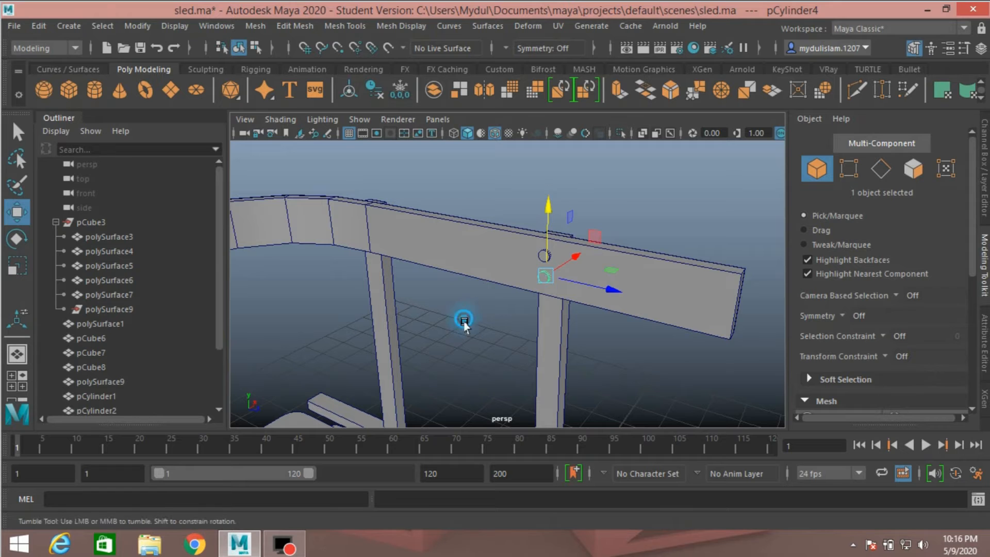
{"action": "left_click_drag", "start_coordinate": [464, 320], "coordinate": [485, 337], "text": "alt"}
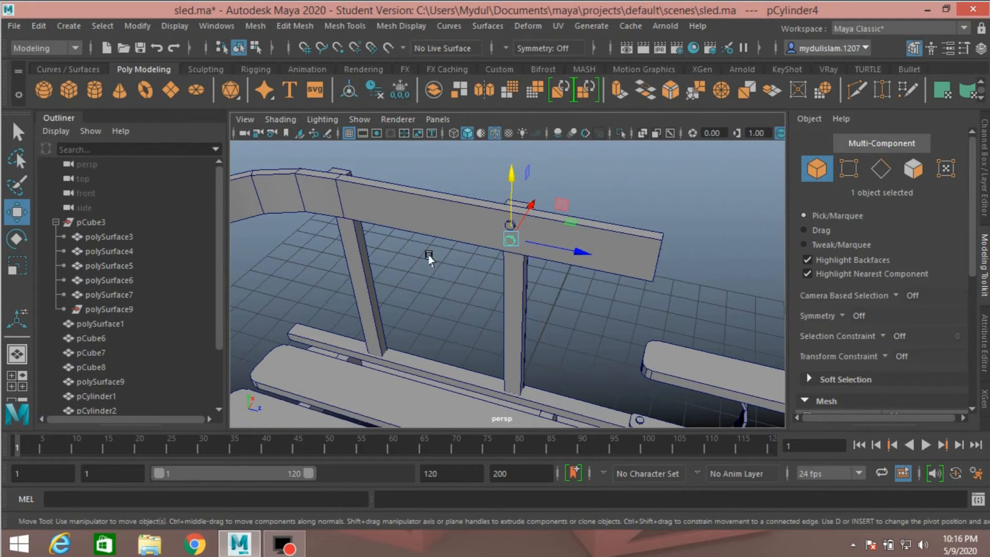
{"action": "left_click_drag", "start_coordinate": [486, 312], "coordinate": [531, 297], "text": "alt"}
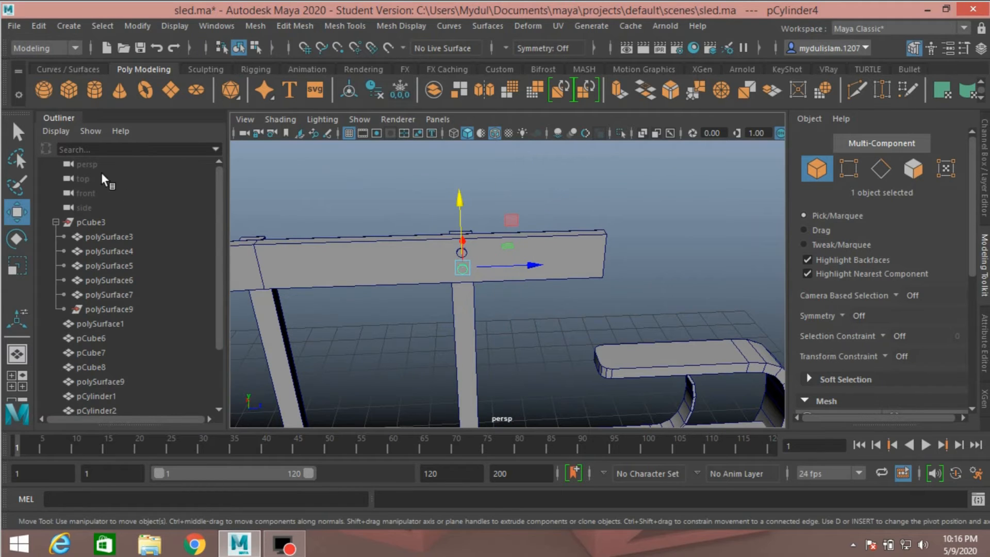
Duplicate both handrail cylinders together and move the copies along Z to the rear upright post.
{"action": "left_click", "coordinate": [19, 133]}
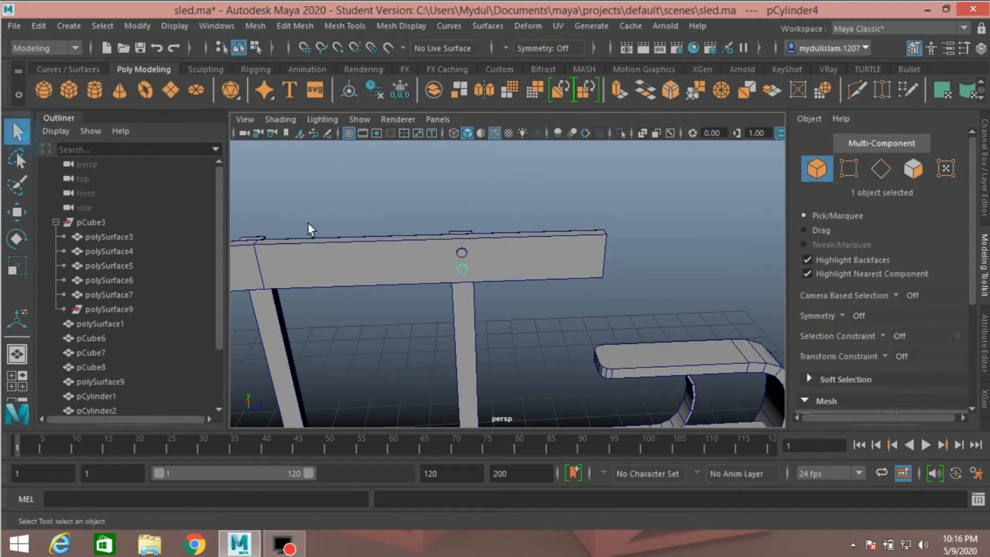
{"action": "left_click", "coordinate": [462, 255], "text": "shift"}
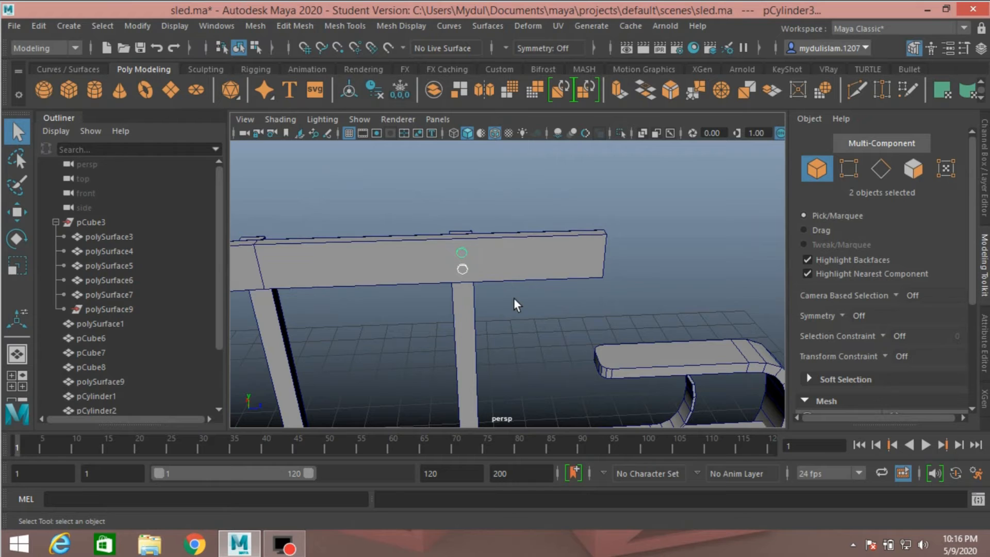
{"action": "key", "text": "ctrl+d"}
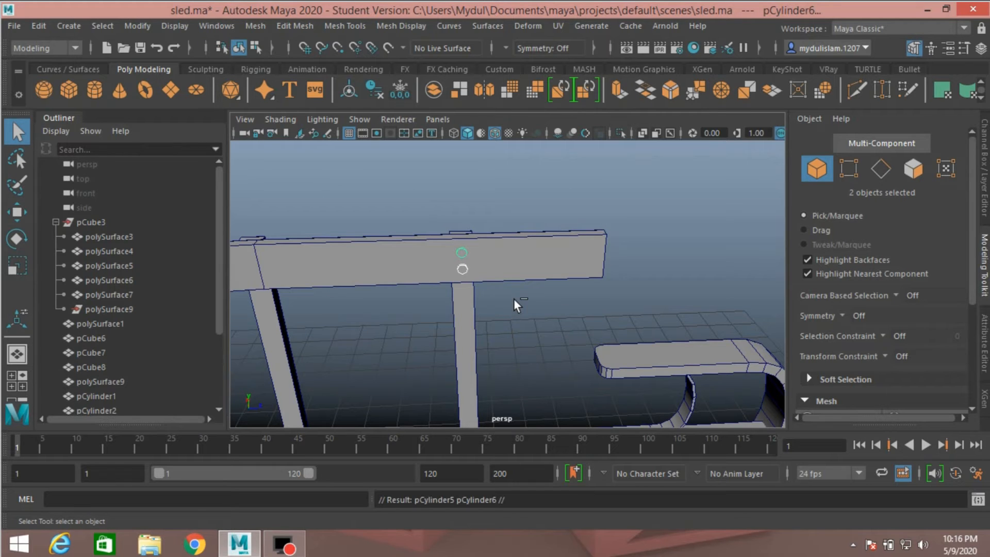
{"action": "left_click", "coordinate": [18, 212]}
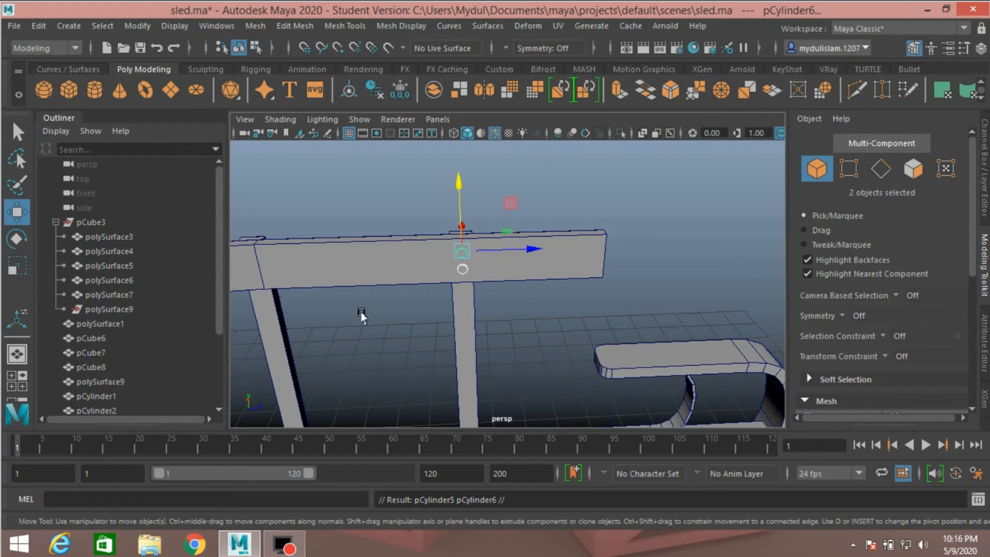
{"action": "scroll", "coordinate": [364, 314], "scroll_direction": "down", "scroll_amount": 2}
{"action": "left_click_drag", "start_coordinate": [548, 261], "coordinate": [390, 282]}
Fine-tune the copied cylinder pair along Z to about -3.988 so it lines up with the rear post.
{"action": "left_click_drag", "start_coordinate": [413, 325], "coordinate": [453, 349], "text": "alt"}
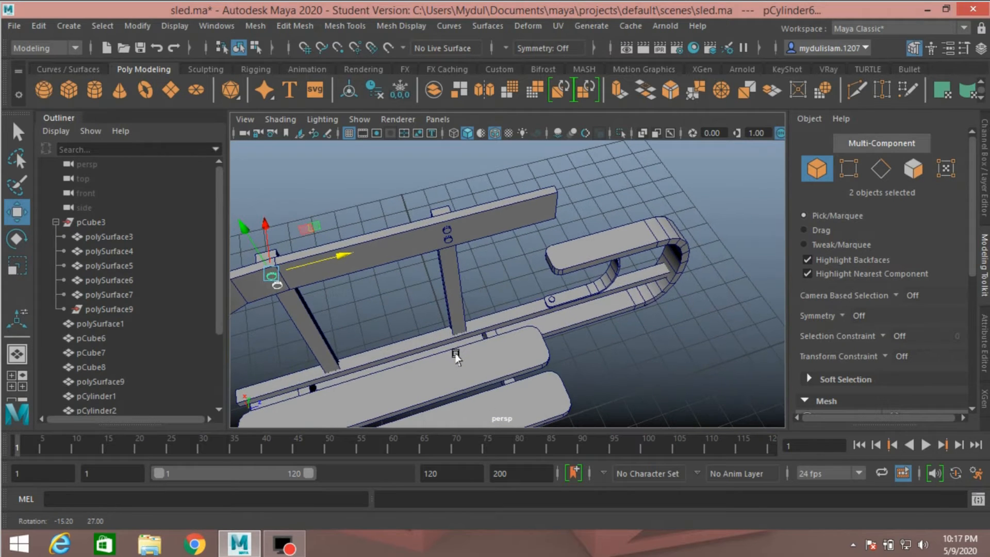
{"action": "key", "text": "f"}
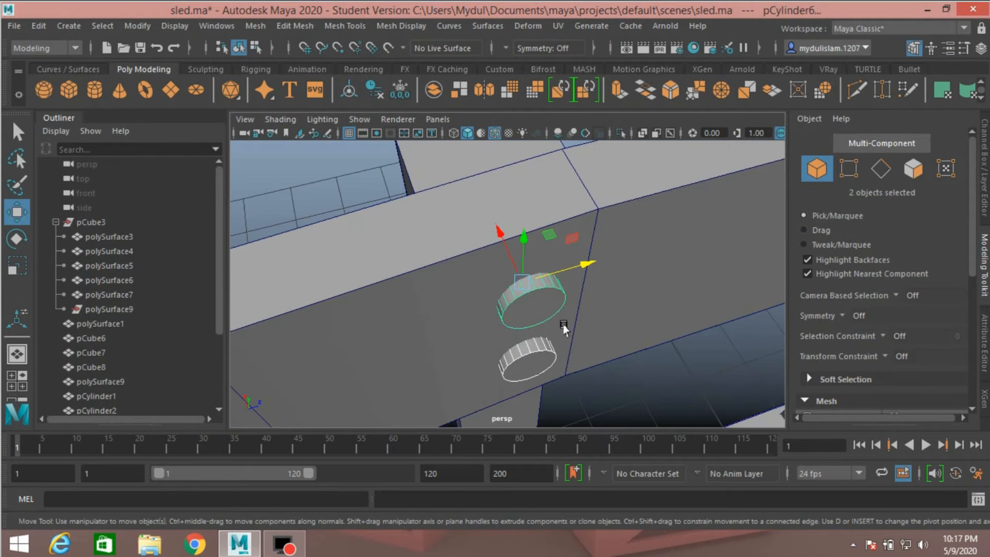
{"action": "left_click_drag", "start_coordinate": [601, 332], "coordinate": [574, 316], "text": "alt"}
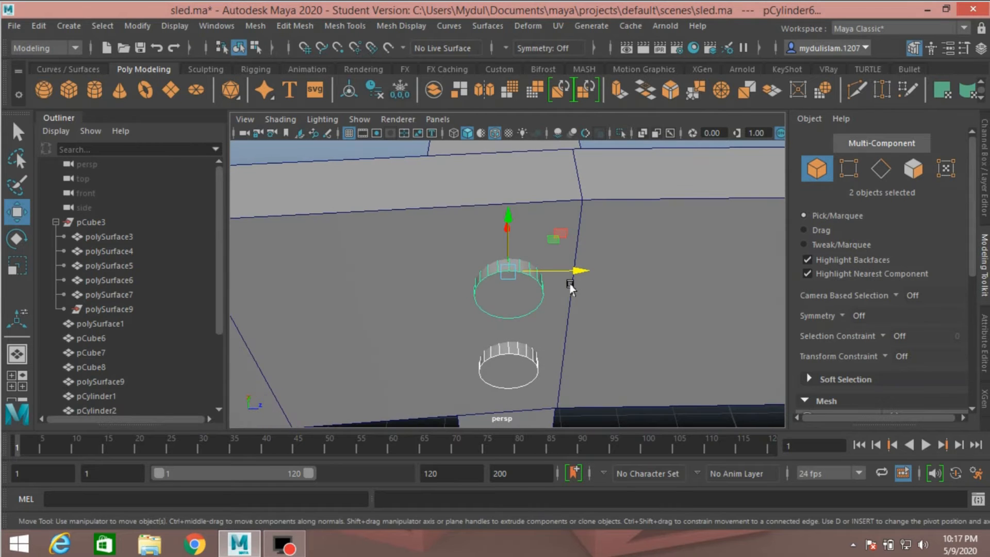
{"action": "left_click_drag", "start_coordinate": [574, 275], "coordinate": [577, 274]}
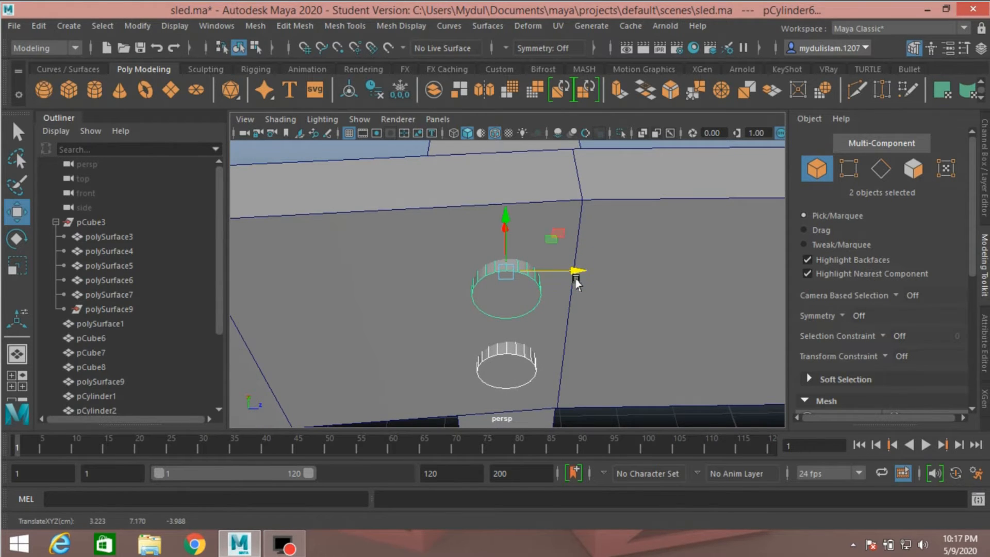
Duplicate the small cylinder at the end of the curved brace and move the copy along Z to above the front cross support.
{"action": "scroll", "coordinate": [577, 274], "scroll_direction": "down", "scroll_amount": 6}
{"action": "left_click_drag", "start_coordinate": [638, 285], "coordinate": [527, 239], "text": "alt"}
{"action": "scroll", "coordinate": [542, 247], "scroll_direction": "down", "scroll_amount": 6}
{"action": "left_click_drag", "start_coordinate": [598, 274], "coordinate": [483, 302], "text": "alt"}
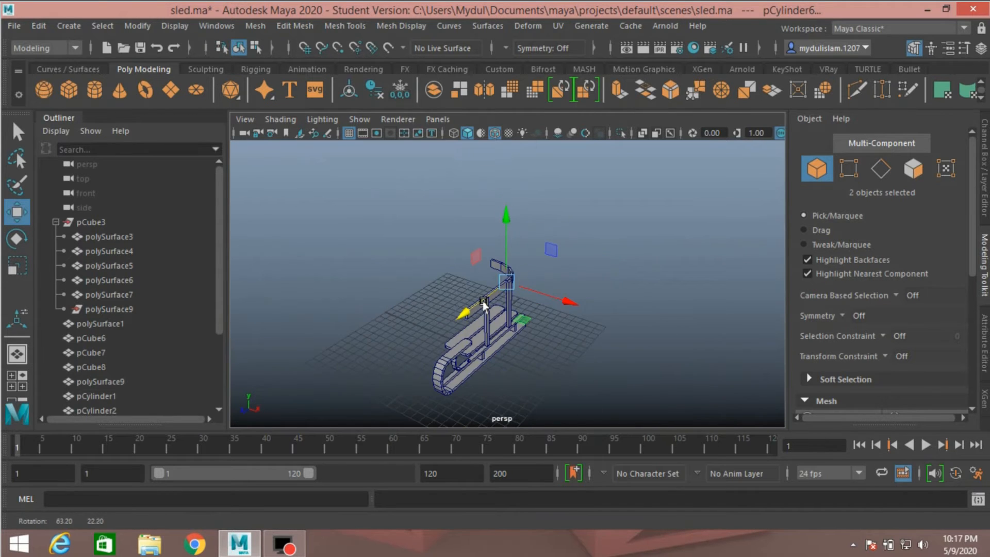
{"action": "scroll", "coordinate": [484, 303], "scroll_direction": "up", "scroll_amount": 8}
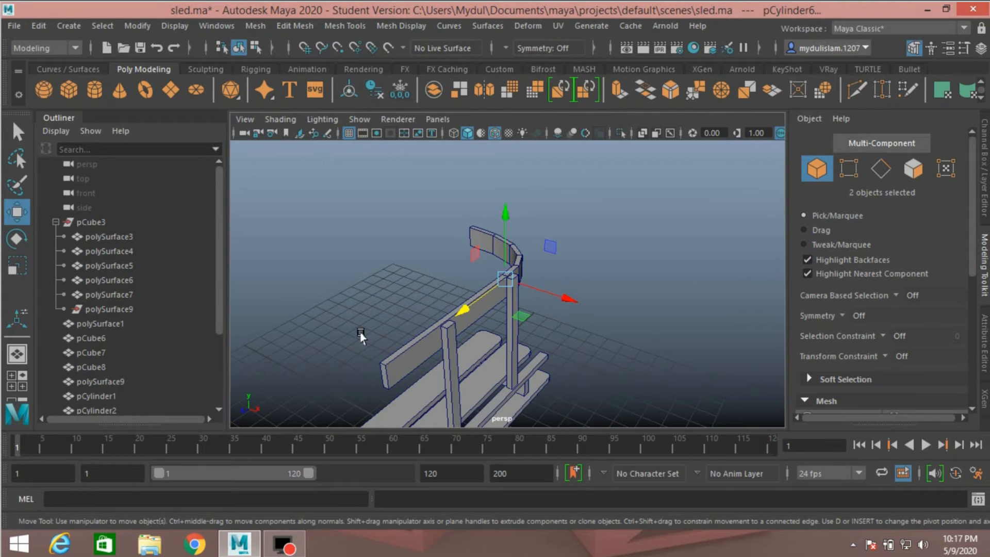
{"action": "left_click_drag", "start_coordinate": [477, 280], "coordinate": [328, 380], "text": "alt"}
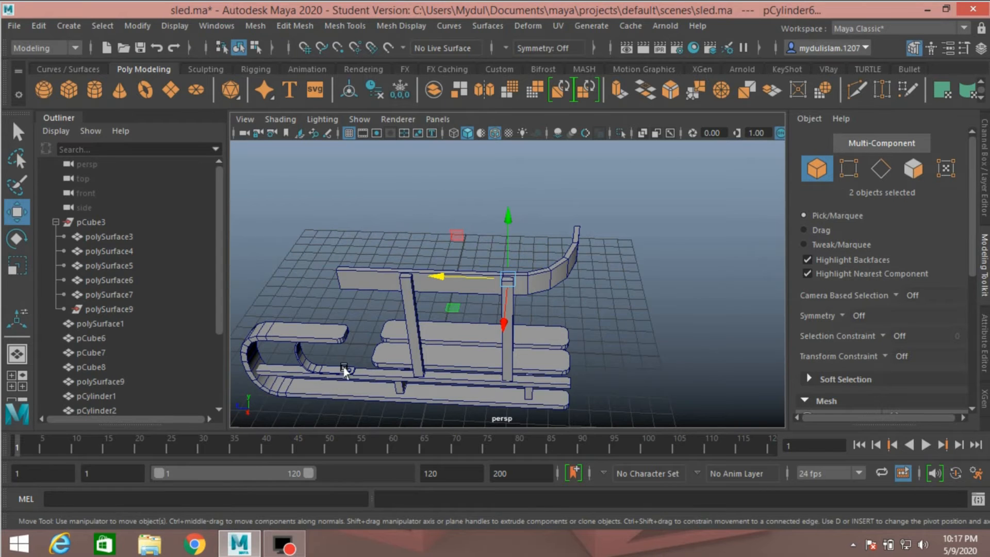
{"action": "left_click", "coordinate": [345, 370]}
{"action": "key", "text": "f"}
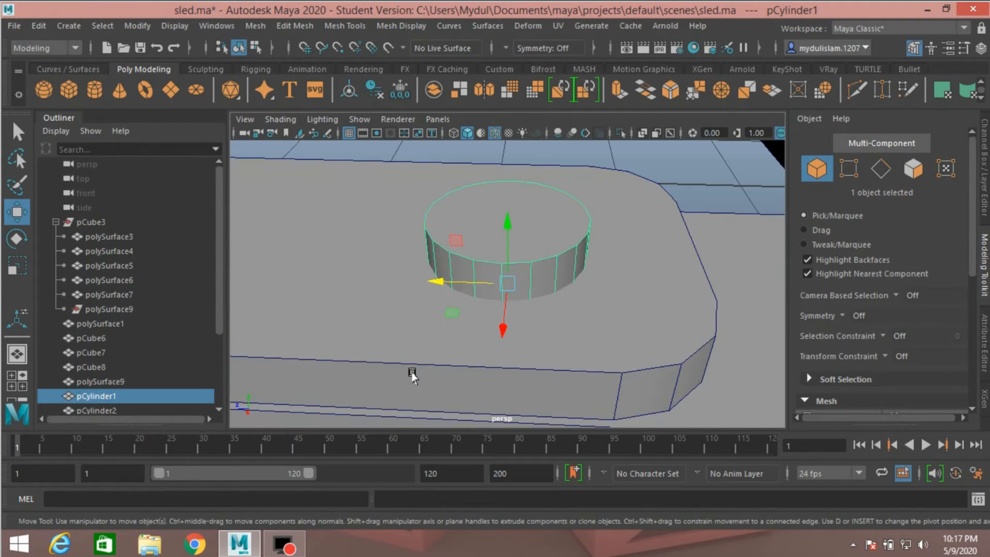
{"action": "scroll", "coordinate": [412, 374], "scroll_direction": "down", "scroll_amount": 5}
{"action": "key", "text": "q"}
{"action": "left_click", "coordinate": [463, 279]}
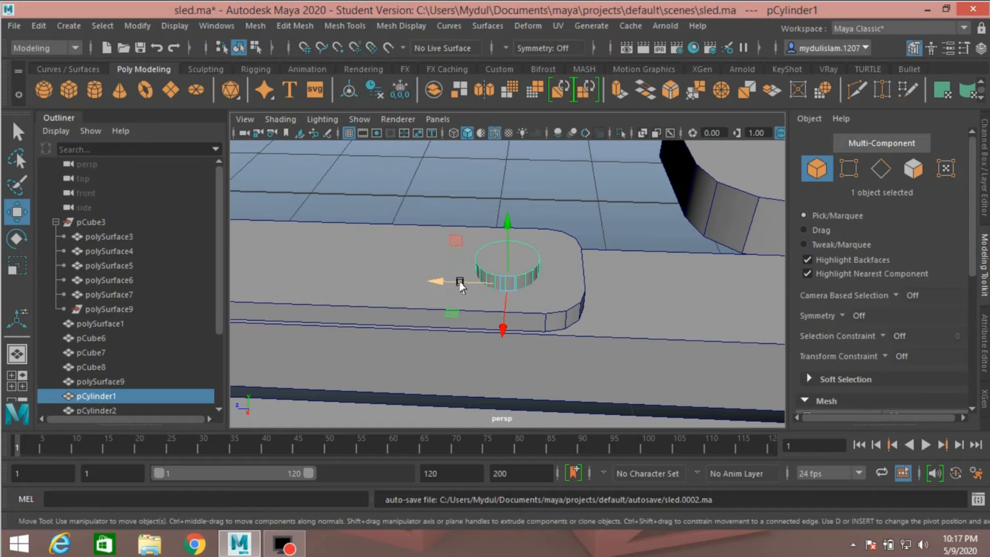
{"action": "scroll", "coordinate": [509, 333], "scroll_direction": "down", "scroll_amount": 4}
{"action": "left_click_drag", "start_coordinate": [522, 332], "coordinate": [632, 332], "text": "alt"}
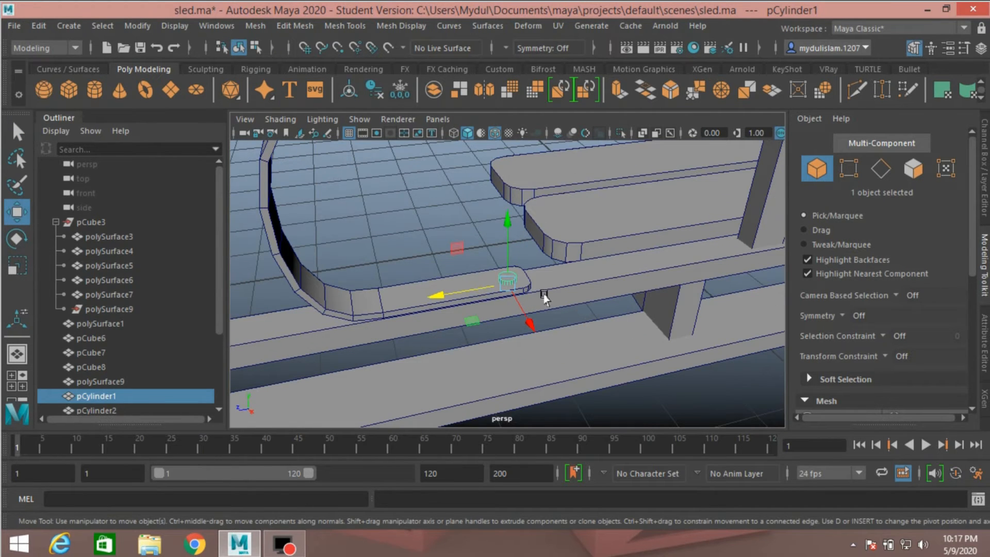
{"action": "left_click_drag", "start_coordinate": [544, 298], "coordinate": [596, 312], "text": "alt"}
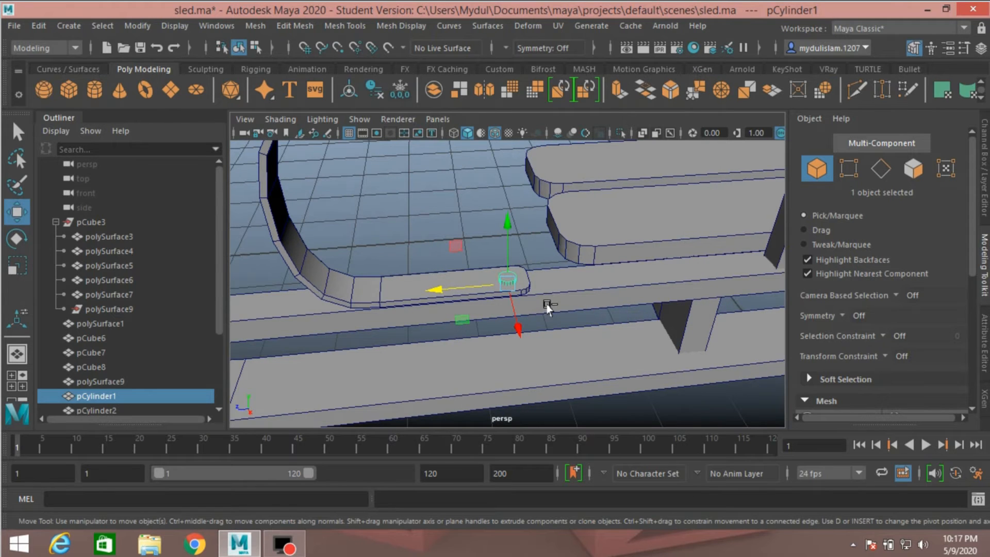
{"action": "key", "text": "ctrl+d"}
{"action": "left_click_drag", "start_coordinate": [435, 289], "coordinate": [658, 294]}
{"action": "key", "text": "f"}
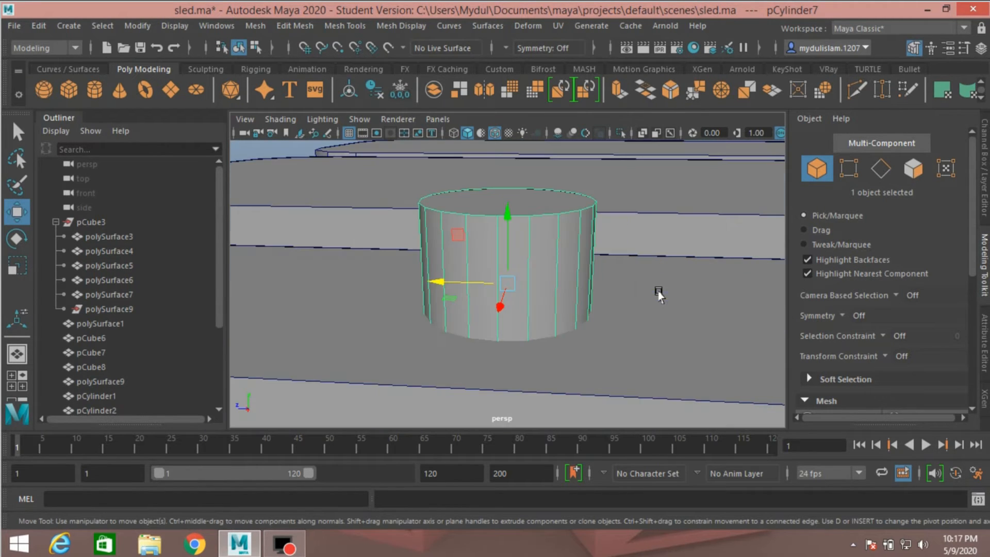
Fine-tune the copied cylinder to about Z 1.326 over the front support and lower it into the side rail to about Y 1.468.
{"action": "scroll", "coordinate": [633, 316], "scroll_direction": "down", "scroll_amount": 5}
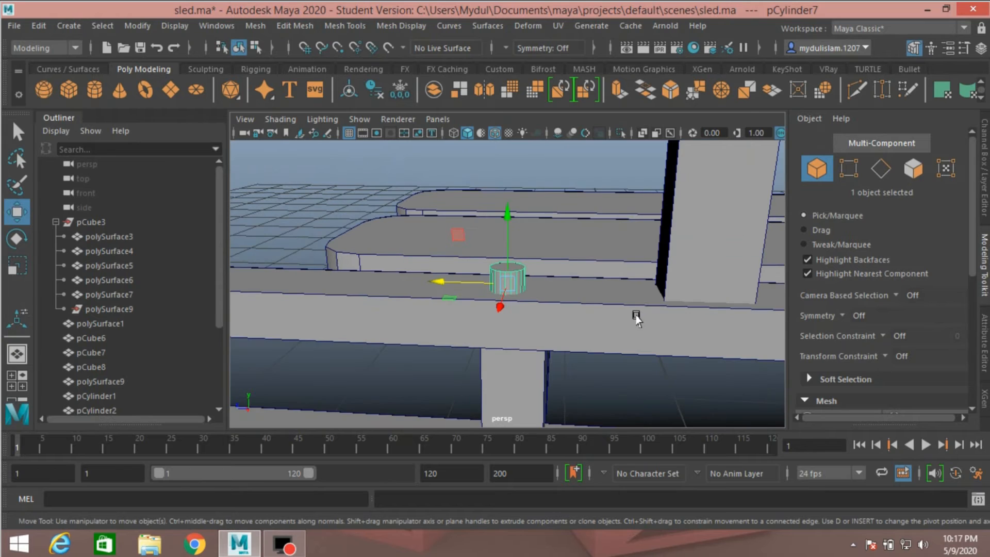
{"action": "scroll", "coordinate": [640, 322], "scroll_direction": "up", "scroll_amount": 4}
{"action": "left_click_drag", "start_coordinate": [444, 283], "coordinate": [448, 287]}
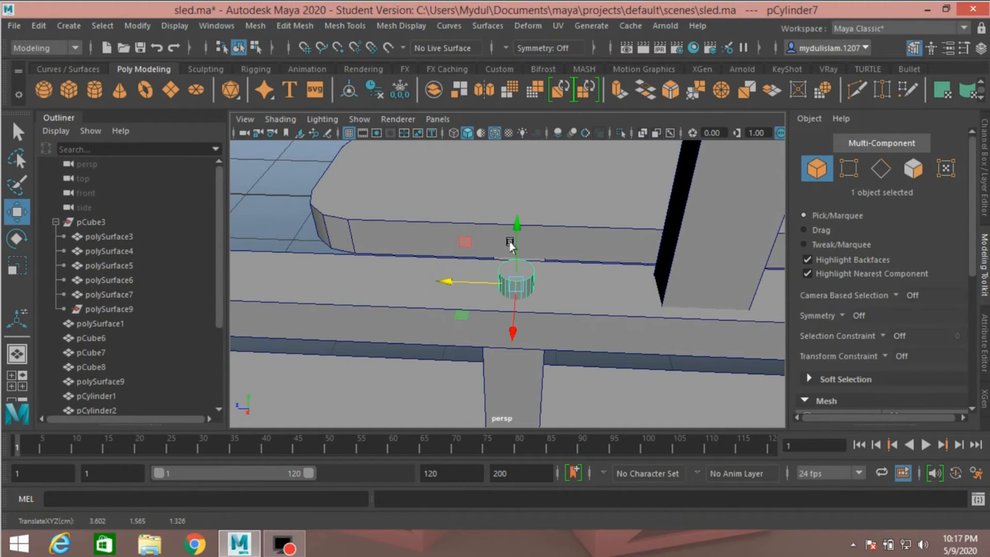
{"action": "left_click_drag", "start_coordinate": [518, 235], "coordinate": [521, 244]}
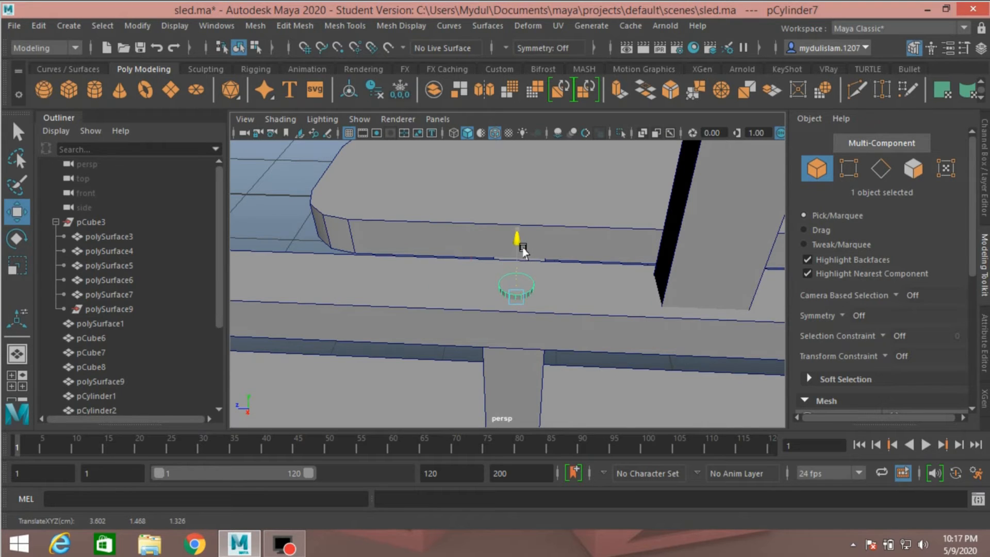
Select the eight inner-end vertices of both cross supports under the seat and move them along X to about -0.562.
{"action": "left_click_drag", "start_coordinate": [522, 250], "coordinate": [577, 311], "text": "alt"}
{"action": "scroll", "coordinate": [607, 285], "scroll_direction": "down", "scroll_amount": 10}
{"action": "scroll", "coordinate": [577, 311], "scroll_direction": "down", "scroll_amount": 5}
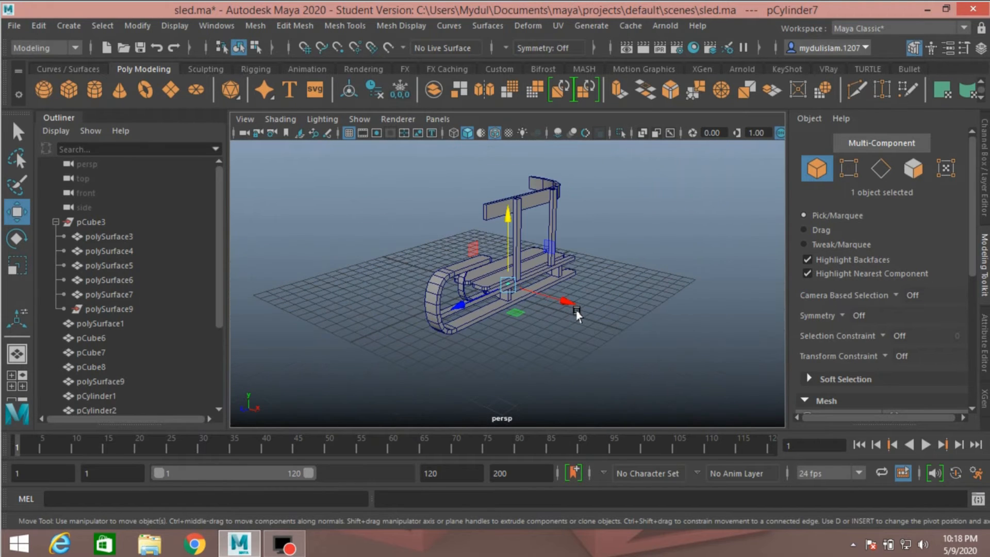
{"action": "scroll", "coordinate": [577, 310], "scroll_direction": "up", "scroll_amount": 2}
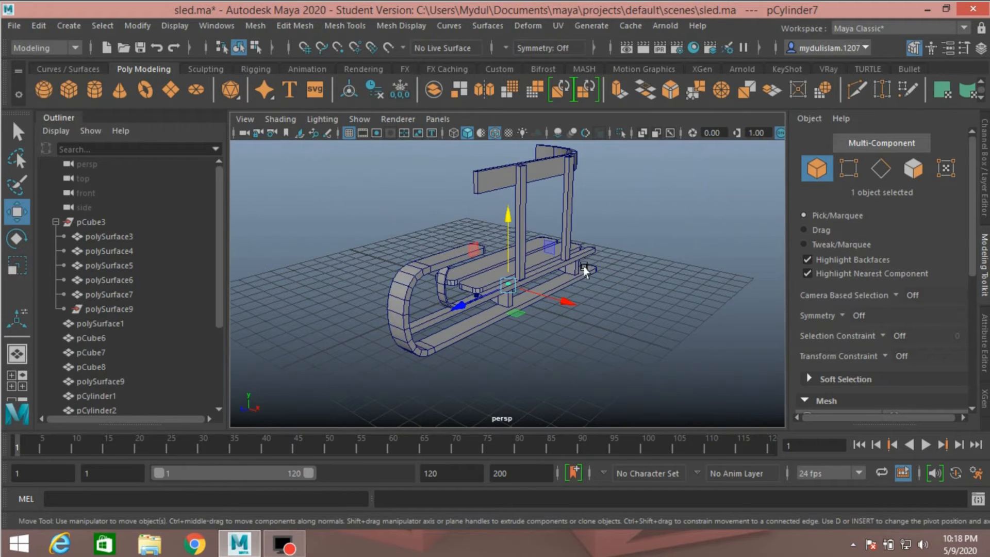
{"action": "left_click_drag", "start_coordinate": [585, 269], "coordinate": [666, 242], "text": "alt"}
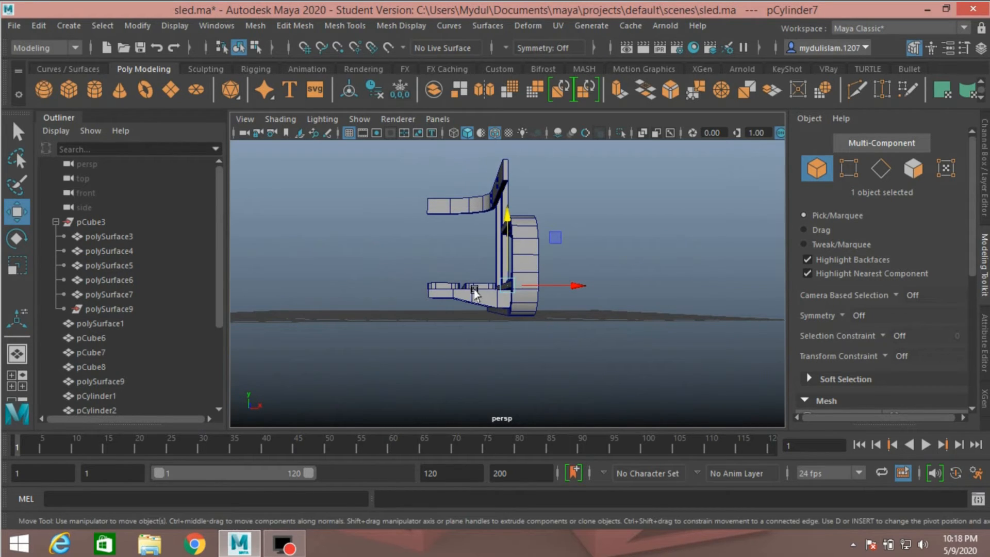
{"action": "left_click", "coordinate": [458, 302]}
{"action": "left_click_drag", "start_coordinate": [419, 331], "coordinate": [691, 342], "text": "alt"}
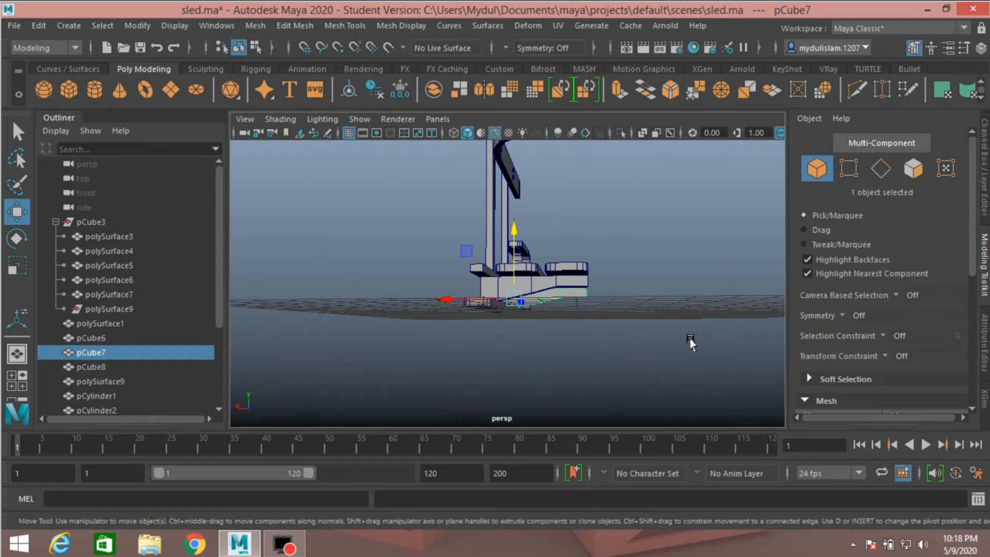
{"action": "left_click", "coordinate": [576, 283], "text": "shift"}
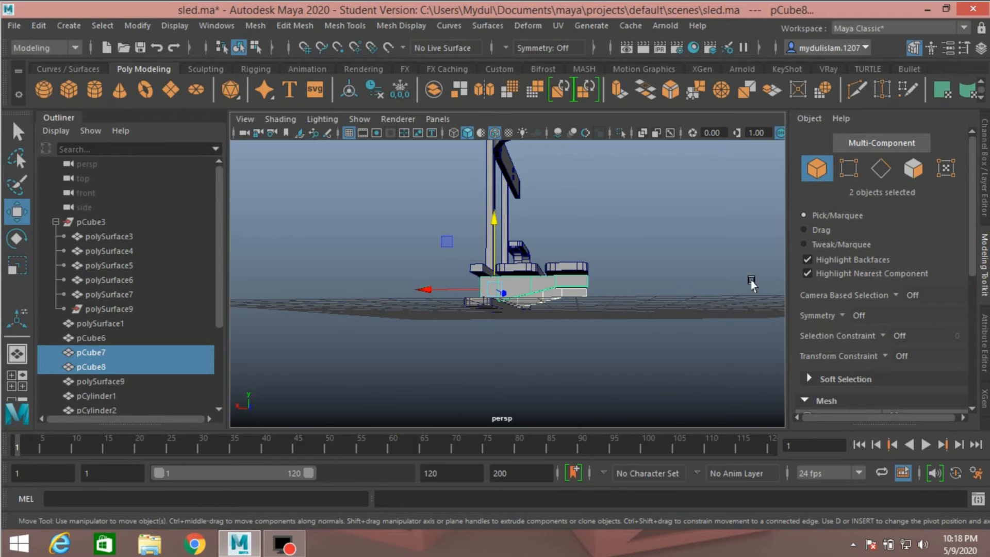
{"action": "left_click", "coordinate": [848, 174]}
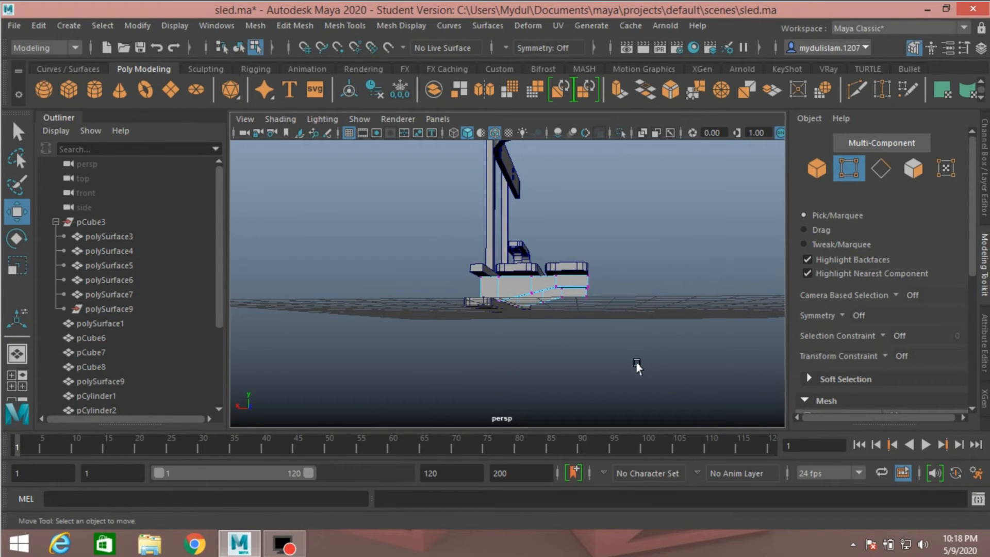
{"action": "left_click_drag", "start_coordinate": [642, 364], "coordinate": [580, 224]}
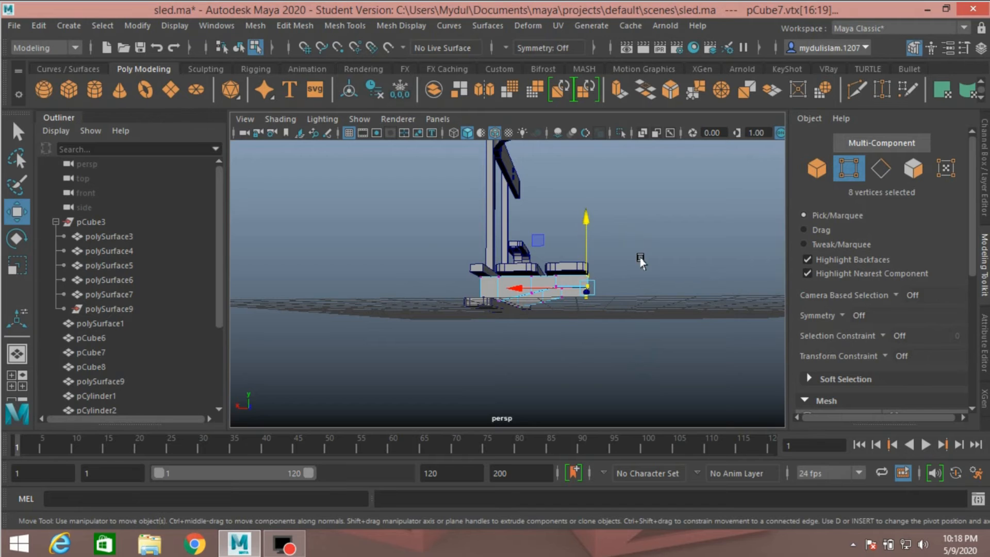
{"action": "left_click_drag", "start_coordinate": [640, 261], "coordinate": [353, 320], "text": "alt"}
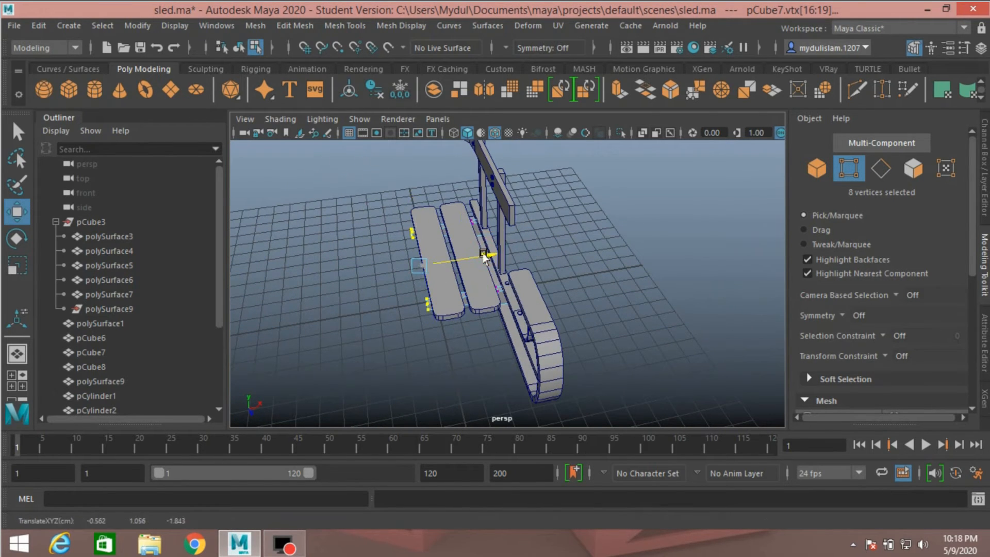
{"action": "left_click_drag", "start_coordinate": [485, 258], "coordinate": [487, 259]}
Return to object selection with both cross supports selected and delete their construction history.
{"action": "left_click", "coordinate": [817, 167]}
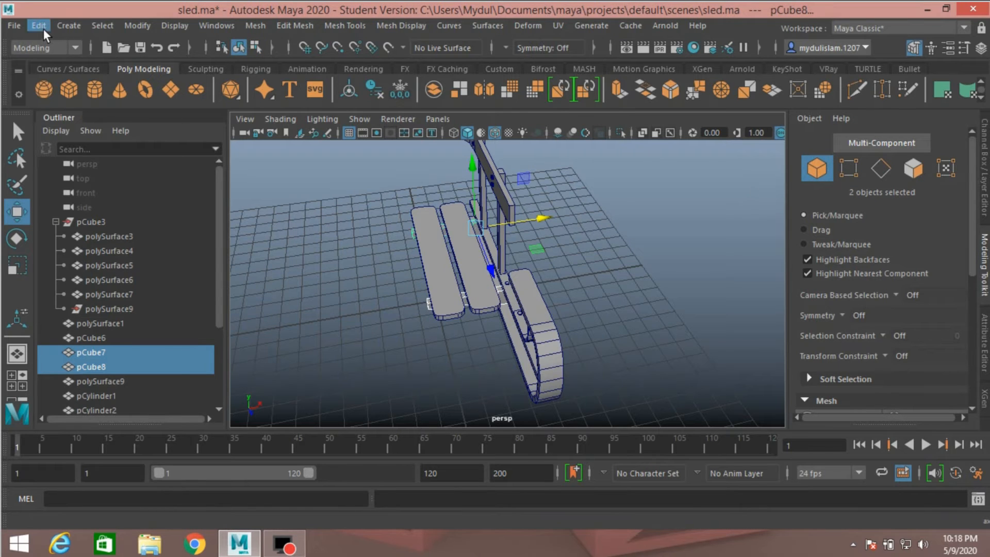
{"action": "left_click", "coordinate": [43, 29]}
{"action": "mouse_move", "coordinate": [177, 197]}
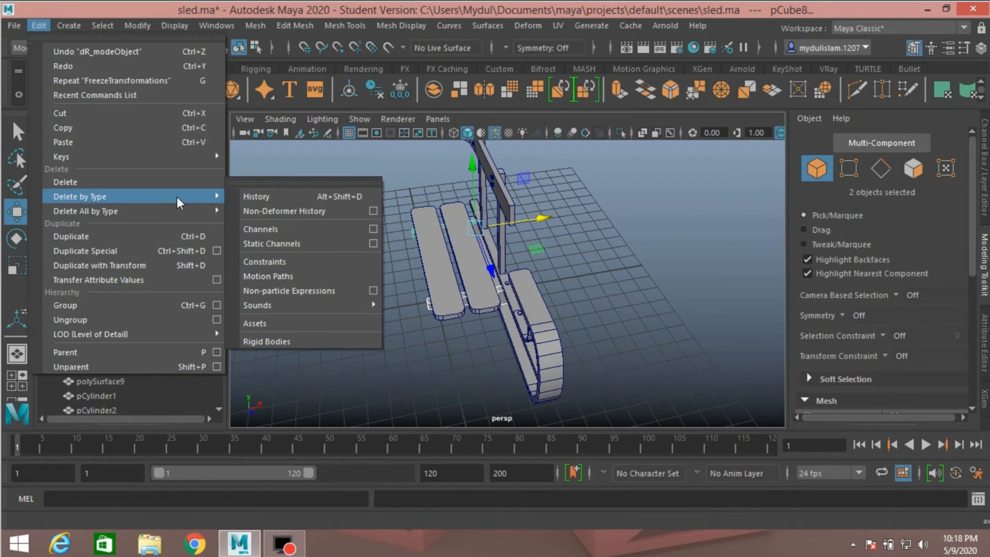
{"action": "left_click", "coordinate": [261, 198]}
Duplicate the side-rail cylinder and move the copy along Z to about -4.989, above the rear cross support.
{"action": "left_click_drag", "start_coordinate": [394, 288], "coordinate": [530, 320], "text": "alt"}
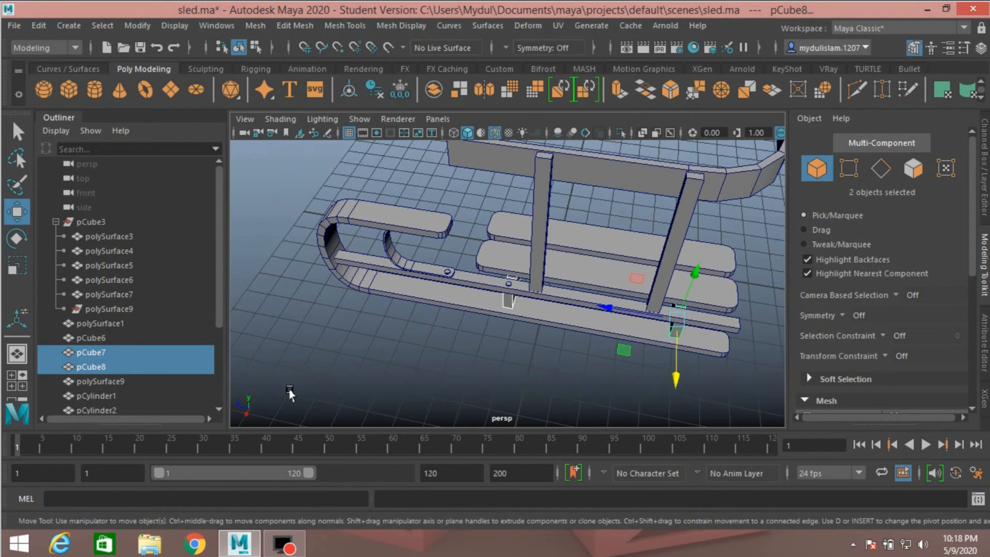
{"action": "left_click_drag", "start_coordinate": [609, 306], "coordinate": [446, 360], "text": "alt"}
{"action": "scroll", "coordinate": [444, 359], "scroll_direction": "up", "scroll_amount": 4}
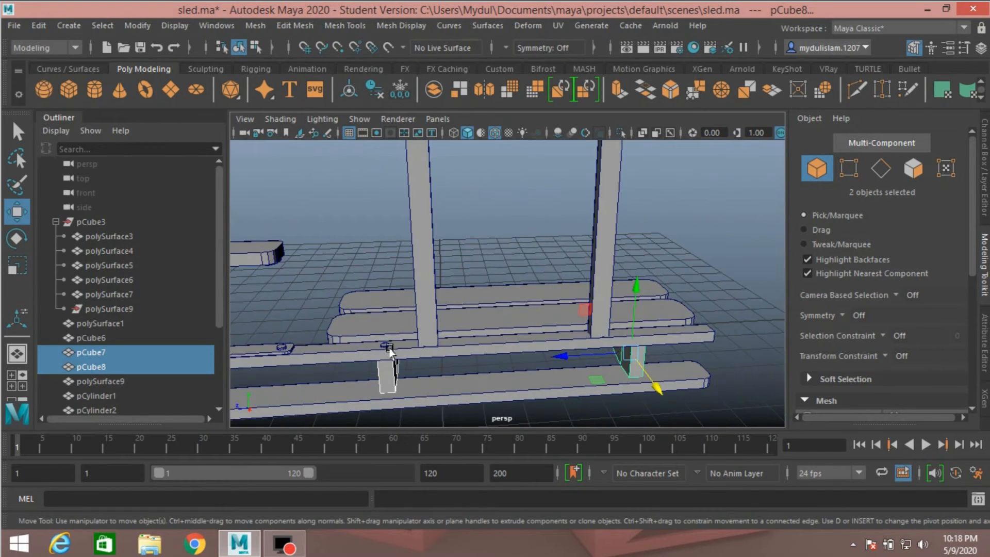
{"action": "left_click", "coordinate": [385, 345]}
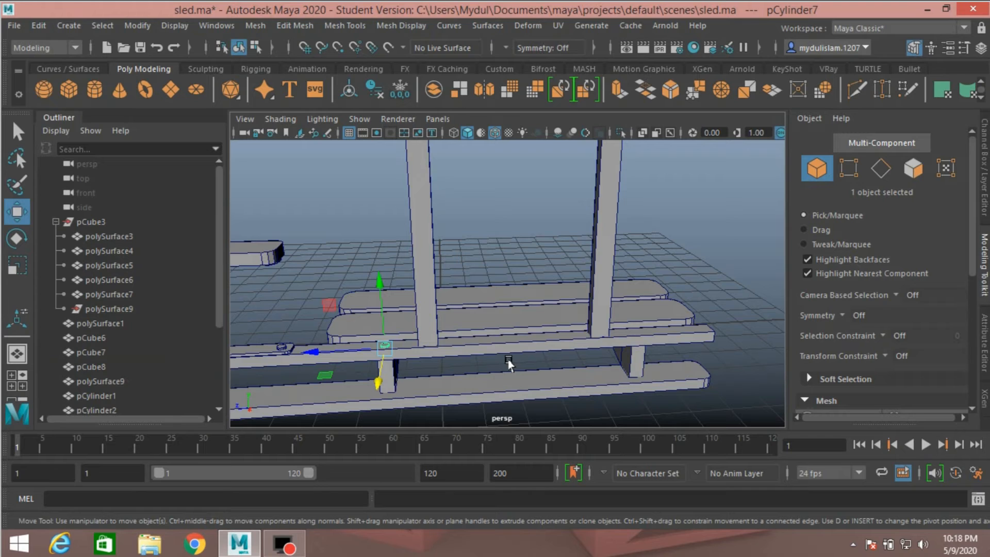
{"action": "key", "text": "ctrl+d"}
{"action": "left_click_drag", "start_coordinate": [305, 353], "coordinate": [565, 371]}
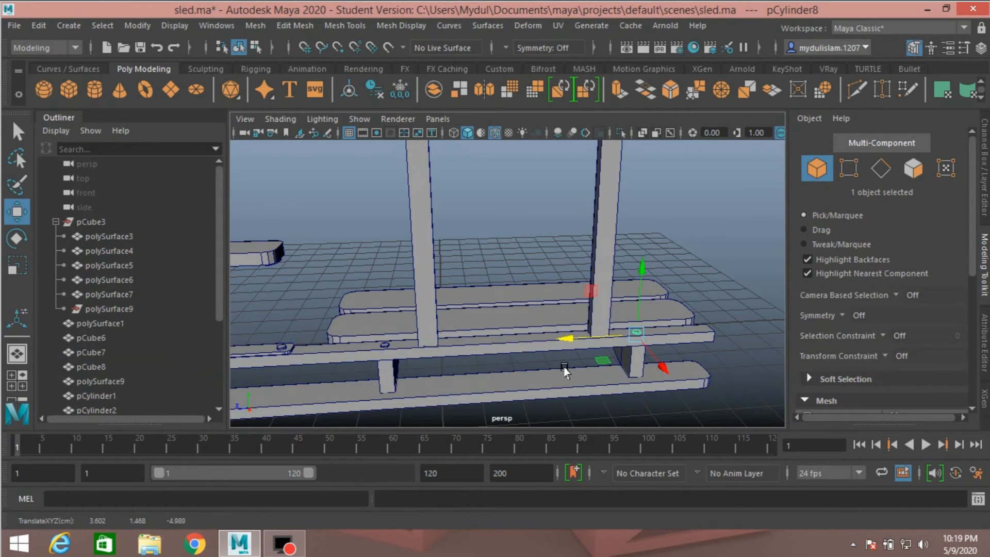
Examine the new cylinder's placement above the rear support and the overall sled from several angles.
{"action": "key", "text": "f"}
{"action": "scroll", "coordinate": [568, 376], "scroll_direction": "down", "scroll_amount": 8}
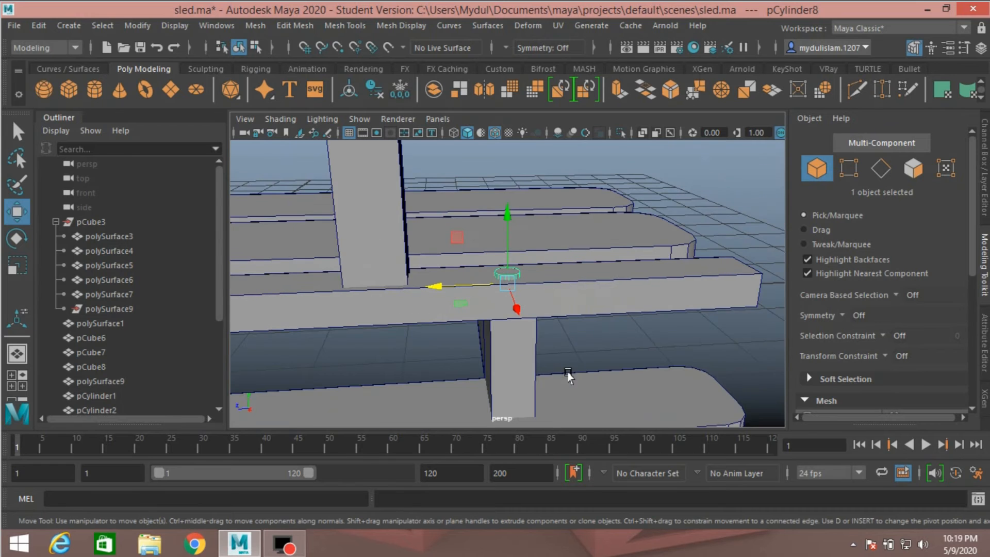
{"action": "mouse_move", "coordinate": [578, 371]}
{"action": "left_mouse_down", "text": "alt"}
{"action": "mouse_move", "coordinate": [592, 354]}
{"action": "mouse_move", "coordinate": [553, 361]}
{"action": "mouse_move", "coordinate": [562, 336]}
{"action": "mouse_move", "coordinate": [592, 352]}
{"action": "mouse_move", "coordinate": [592, 376]}
{"action": "mouse_move", "coordinate": [583, 369]}
{"action": "left_mouse_up", "text": "alt"}
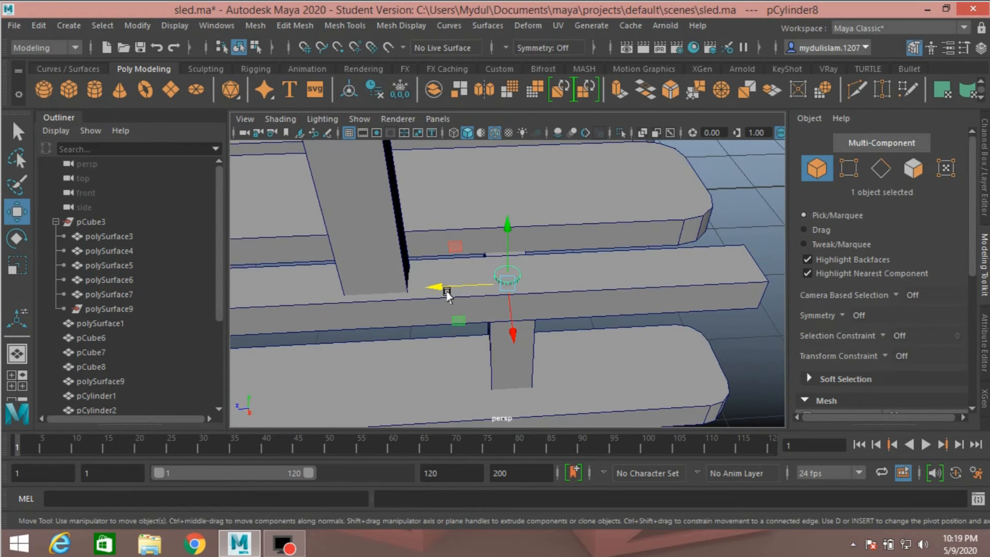
{"action": "scroll", "coordinate": [448, 297], "scroll_direction": "down", "scroll_amount": 4}
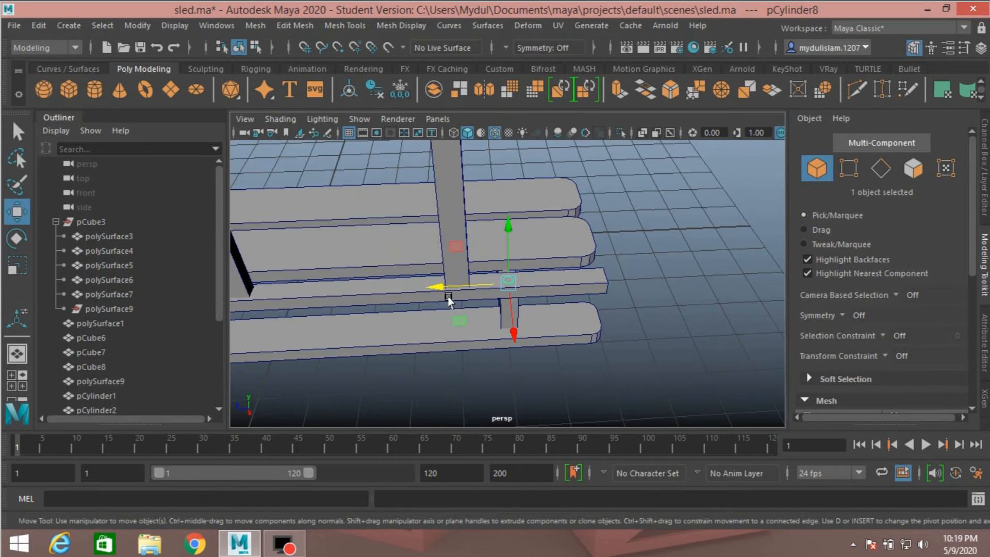
{"action": "scroll", "coordinate": [448, 297], "scroll_direction": "down", "scroll_amount": 3}
{"action": "scroll", "coordinate": [454, 315], "scroll_direction": "down", "scroll_amount": 3}
{"action": "left_click_drag", "start_coordinate": [459, 325], "coordinate": [500, 349], "text": "alt"}
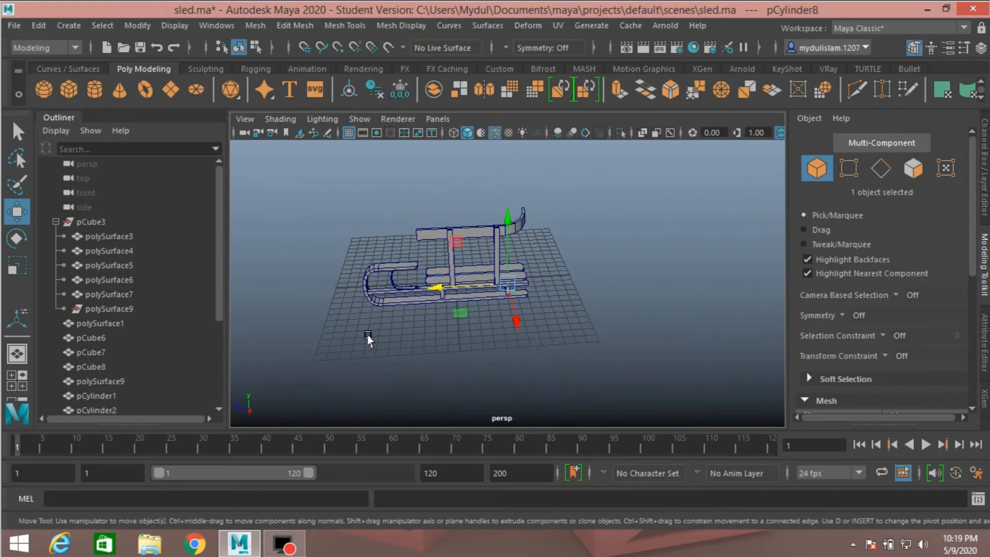
{"action": "middle_click_drag", "start_coordinate": [403, 341], "coordinate": [519, 398], "text": "alt"}
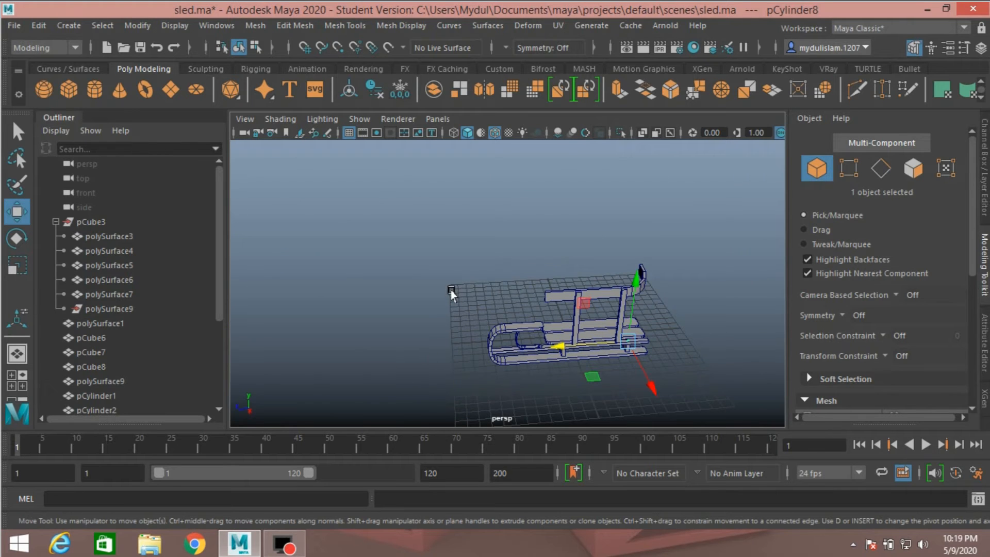
{"action": "scroll", "coordinate": [474, 298], "scroll_direction": "up", "scroll_amount": 5}
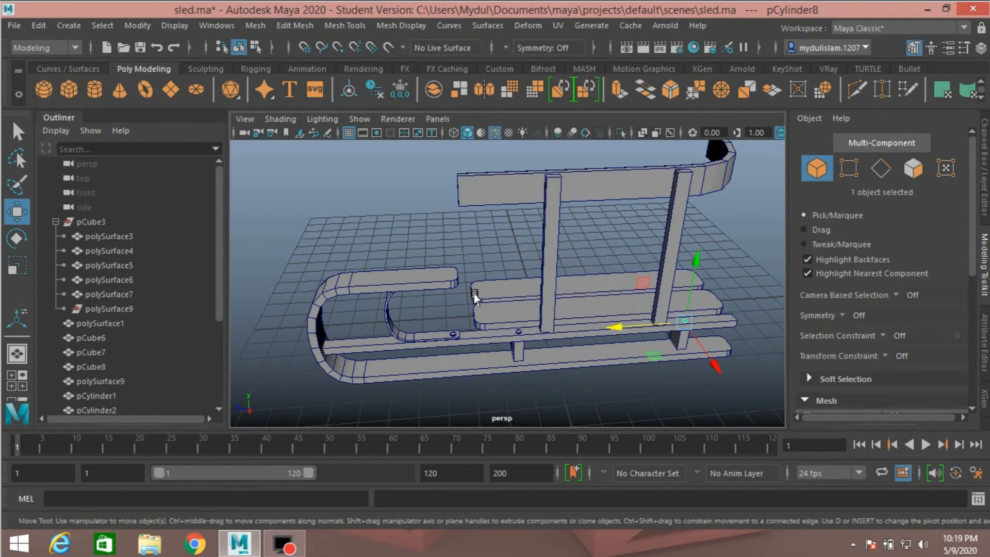
{"action": "left_click_drag", "start_coordinate": [480, 295], "coordinate": [541, 263], "text": "alt"}
{"action": "scroll", "coordinate": [545, 264], "scroll_direction": "down", "scroll_amount": 5}
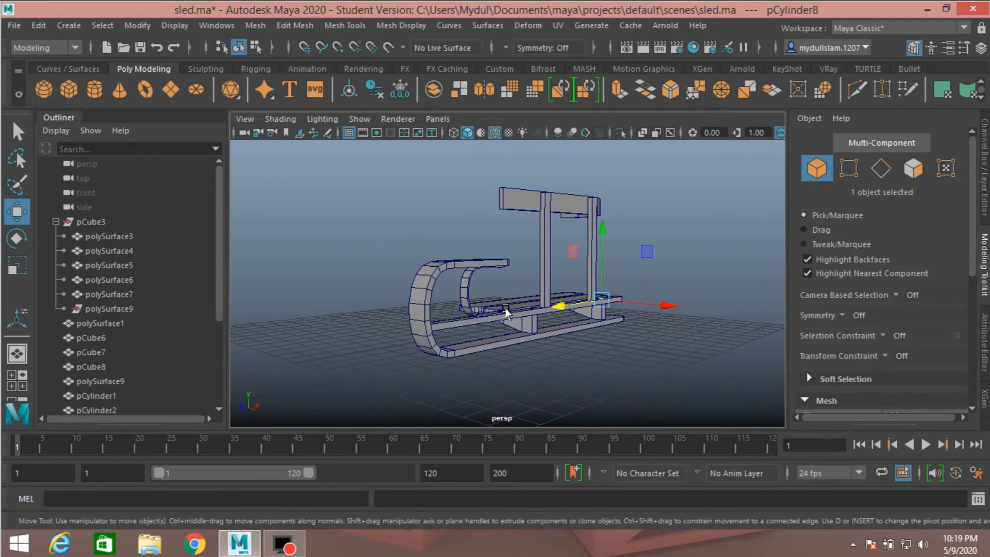
{"action": "left_click_drag", "start_coordinate": [505, 312], "coordinate": [520, 335], "text": "alt"}
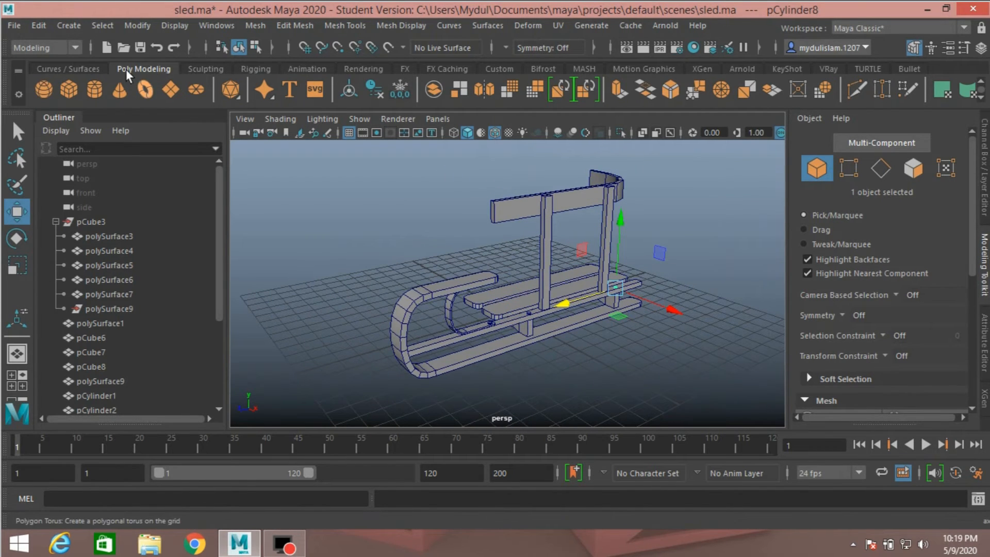
Create a polygon pipe primitive in the scene.
{"action": "left_click", "coordinate": [67, 24]}
{"action": "mouse_move", "coordinate": [167, 91]}
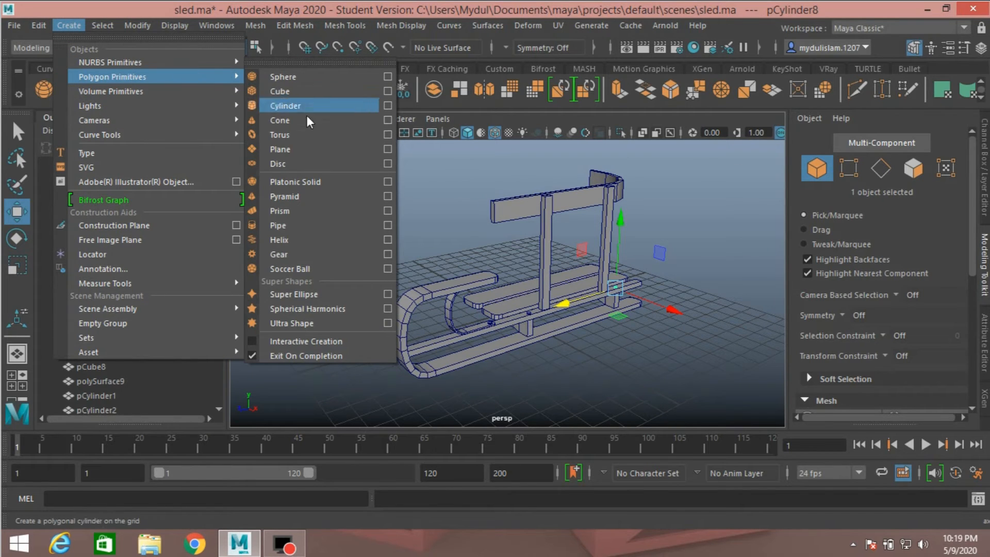
{"action": "left_click", "coordinate": [293, 227]}
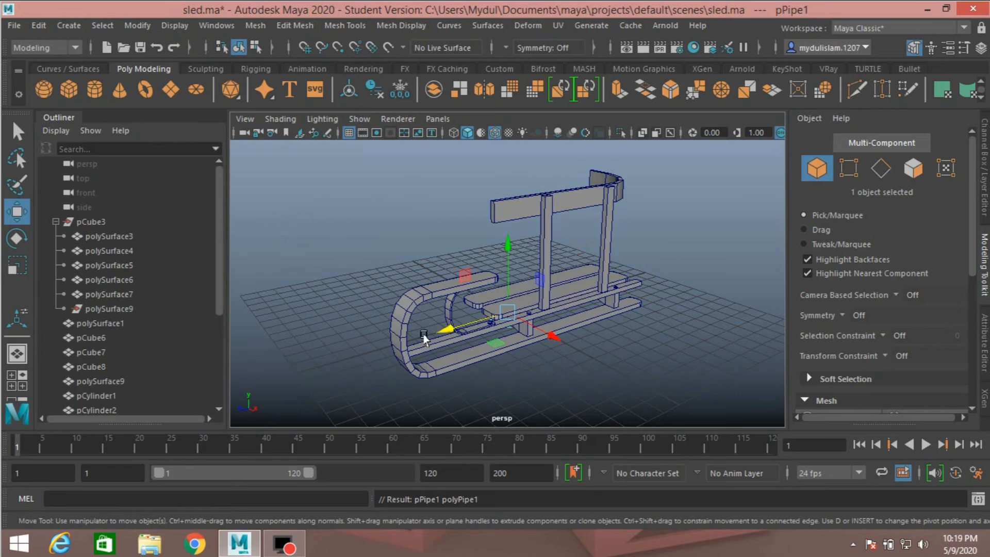
Move the pipe along Z to 8.756 in front of the sled and scale it to 0.588 in X and Z, 0.118 in Y.
{"action": "left_click_drag", "start_coordinate": [454, 332], "coordinate": [294, 399]}
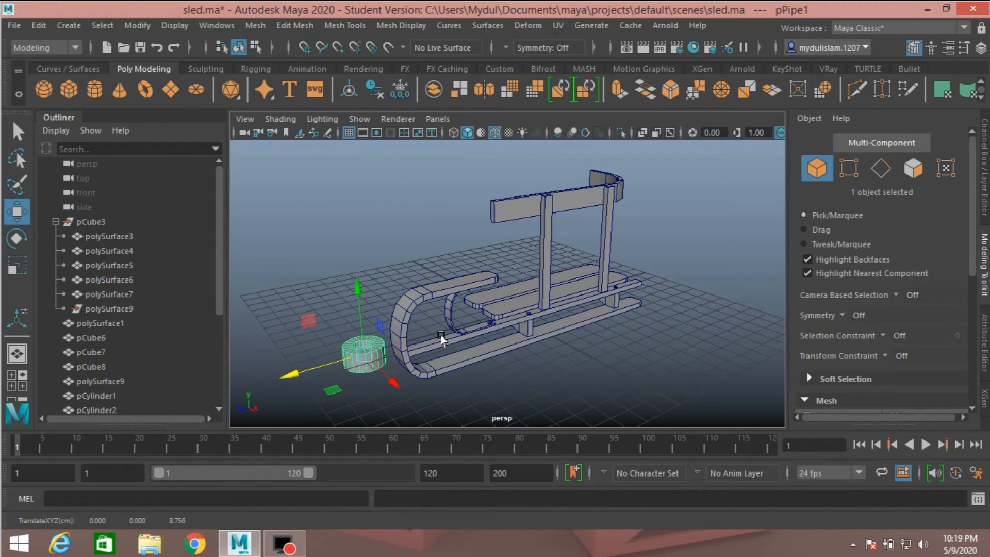
{"action": "left_click", "coordinate": [11, 268]}
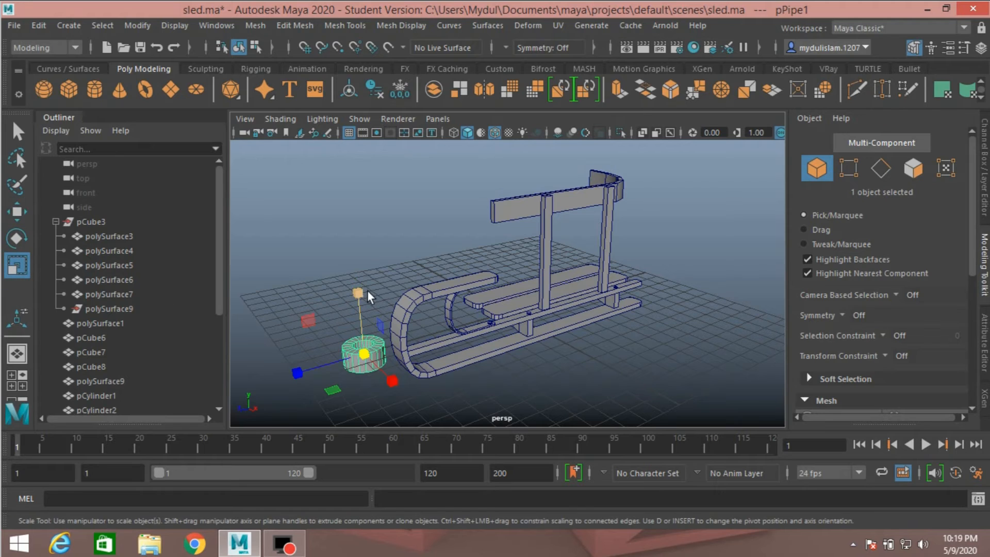
{"action": "left_click_drag", "start_coordinate": [361, 292], "coordinate": [475, 346]}
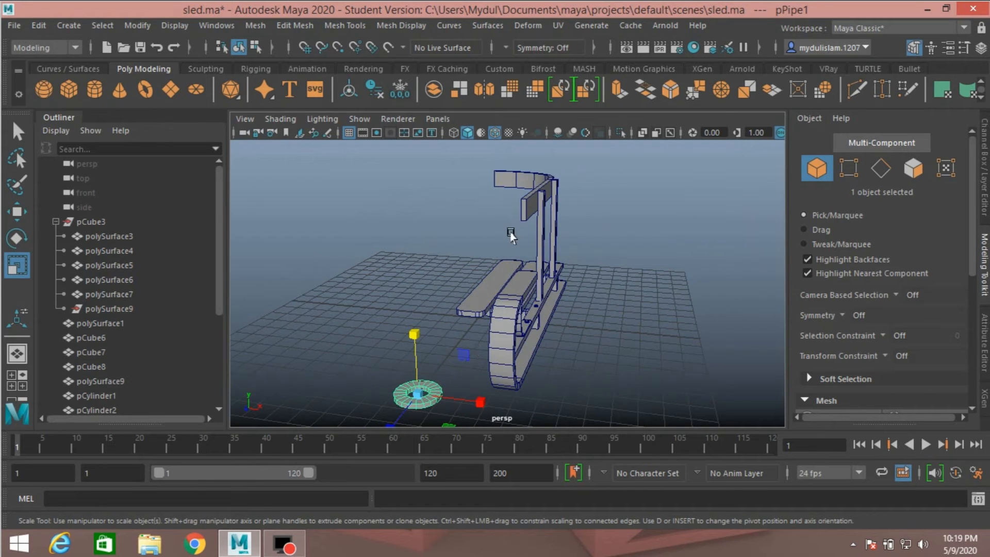
{"action": "left_click_drag", "start_coordinate": [509, 388], "coordinate": [563, 296], "text": "alt"}
{"action": "left_click_drag", "start_coordinate": [457, 339], "coordinate": [445, 355]}
{"action": "key", "text": "w"}
Set the pipe's thickness to 0.1.
{"action": "left_click", "coordinate": [986, 199]}
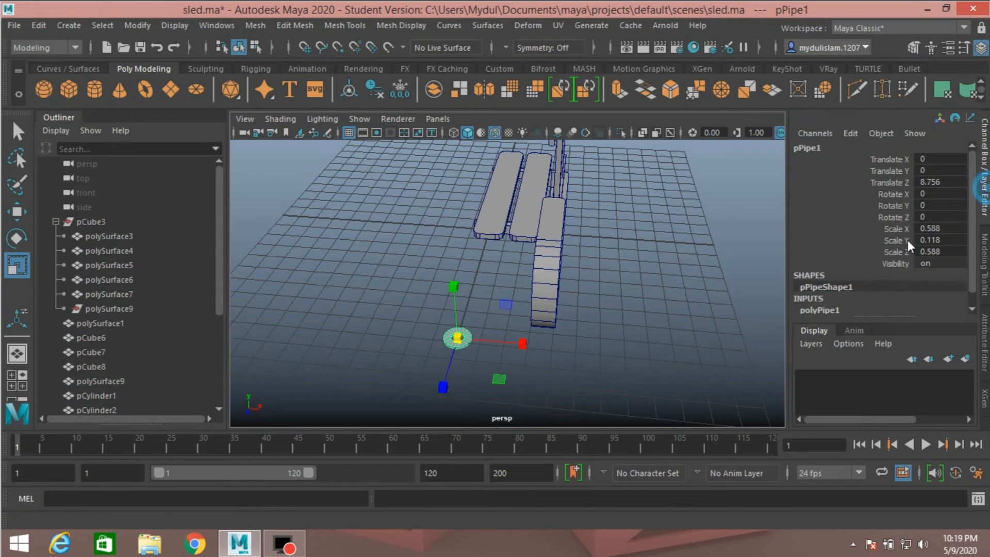
{"action": "left_click", "coordinate": [833, 298]}
{"action": "scroll", "coordinate": [834, 296], "scroll_direction": "down", "scroll_amount": 2}
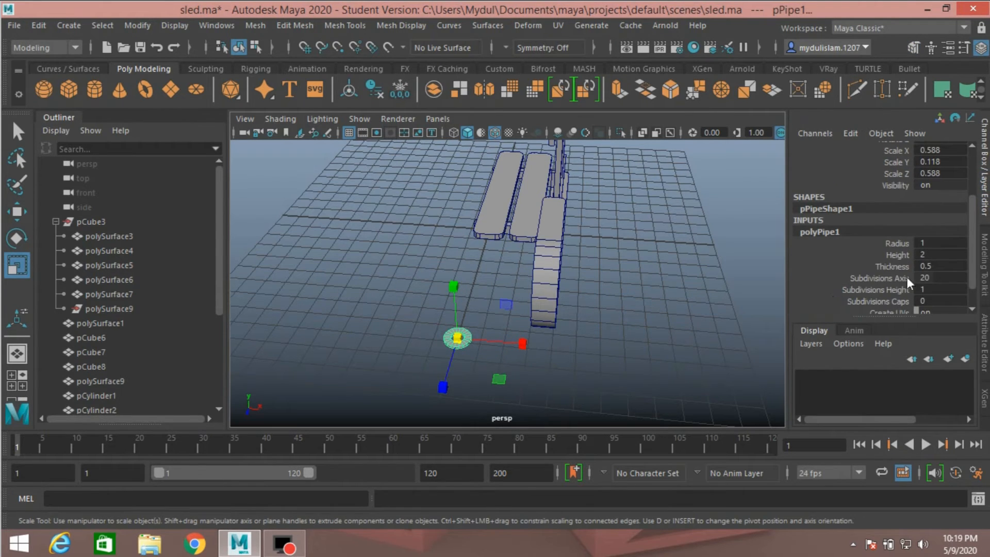
{"action": "double_click", "coordinate": [931, 266]}
{"action": "key", "text": "Return"}
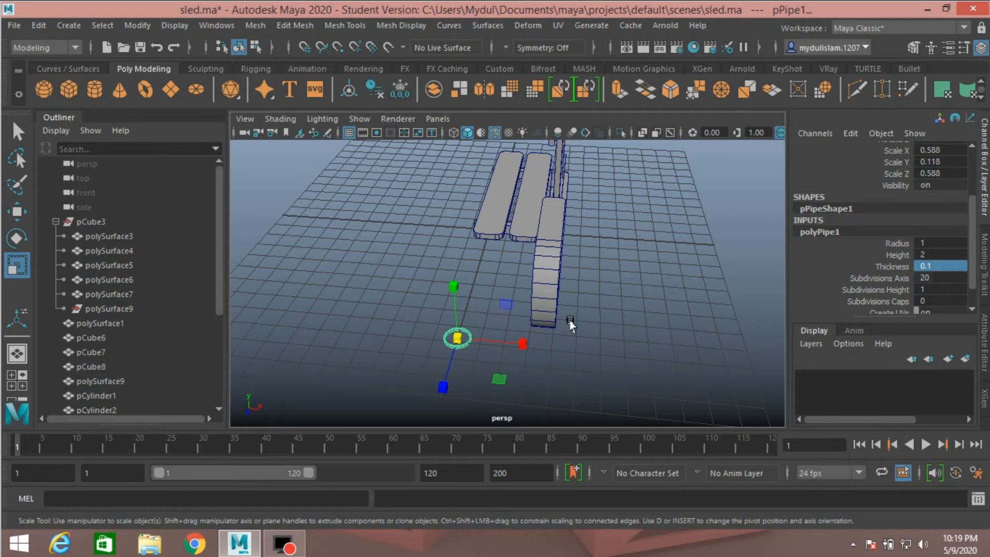
Position the thin ring at the front curve of the runner, at X 3.417 and Y 1.439.
{"action": "left_click_drag", "start_coordinate": [571, 324], "coordinate": [541, 324], "text": "alt"}
{"action": "key", "text": "w"}
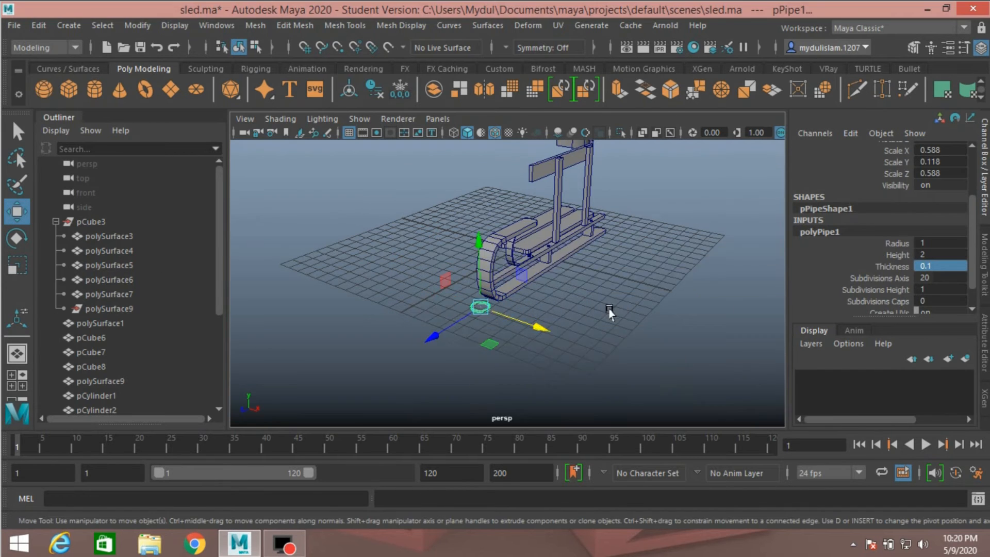
{"action": "key", "text": "space"}
{"action": "key", "text": "space"}
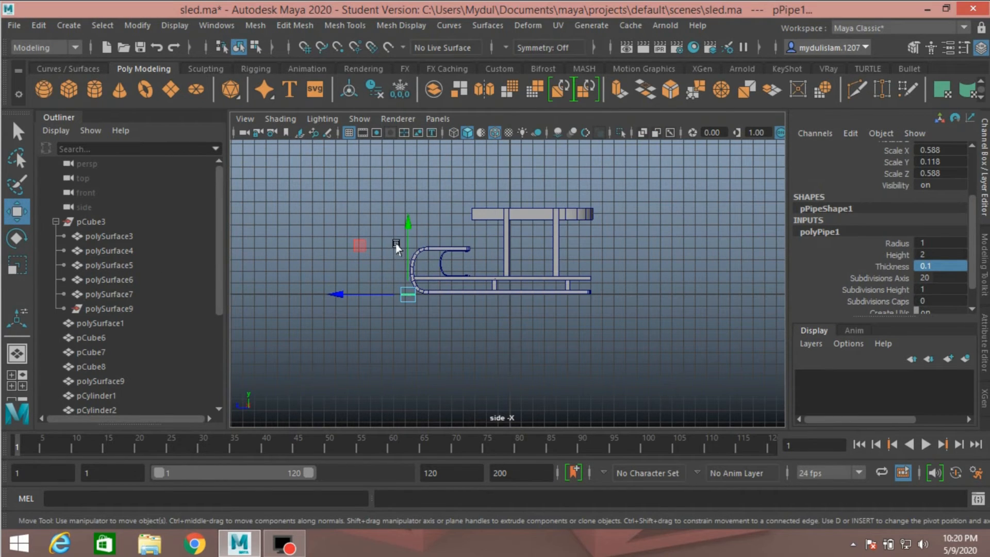
{"action": "left_click_drag", "start_coordinate": [400, 246], "coordinate": [404, 227]}
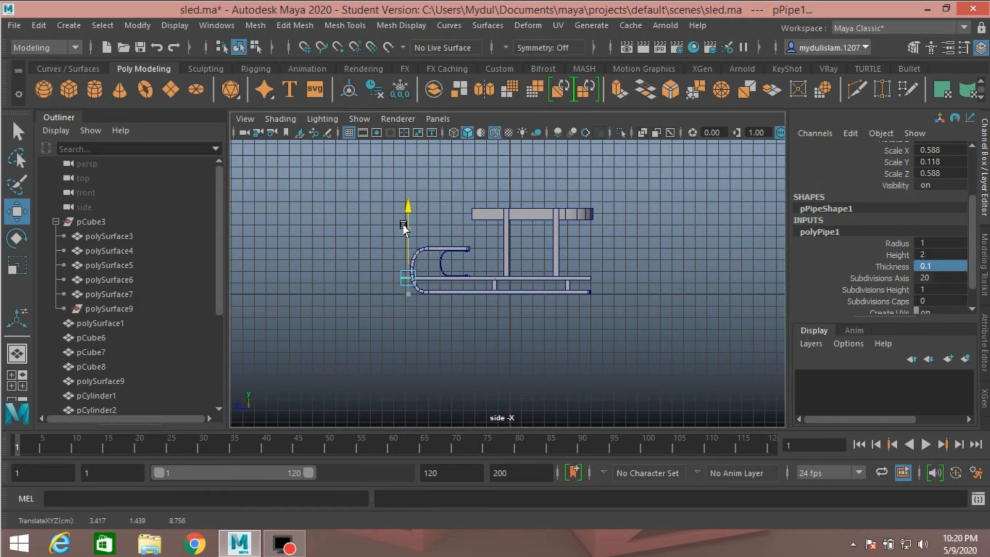
{"action": "key", "text": "f"}
{"action": "scroll", "coordinate": [439, 279], "scroll_direction": "down", "scroll_amount": 5}
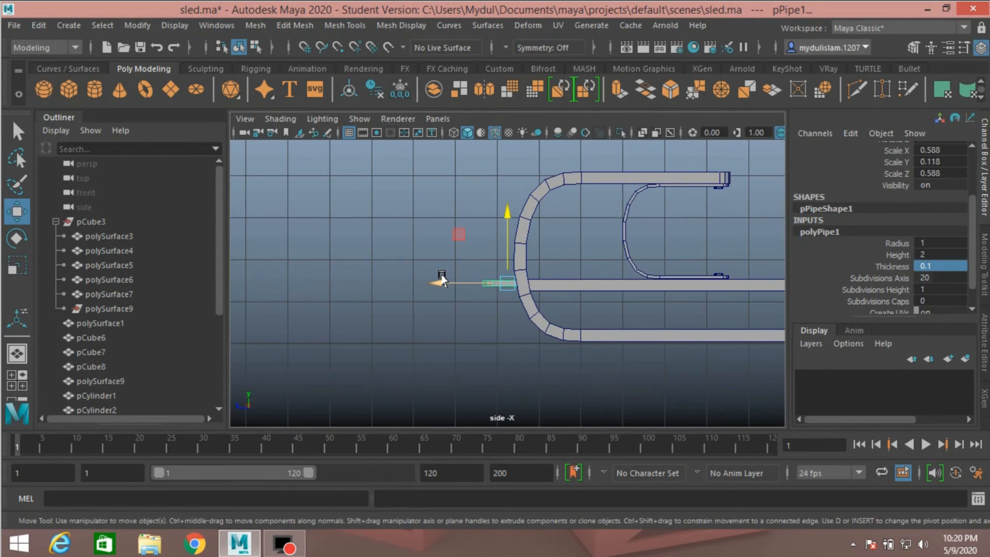
{"action": "scroll", "coordinate": [441, 276], "scroll_direction": "up", "scroll_amount": 2}
{"action": "scroll", "coordinate": [442, 279], "scroll_direction": "up", "scroll_amount": 3}
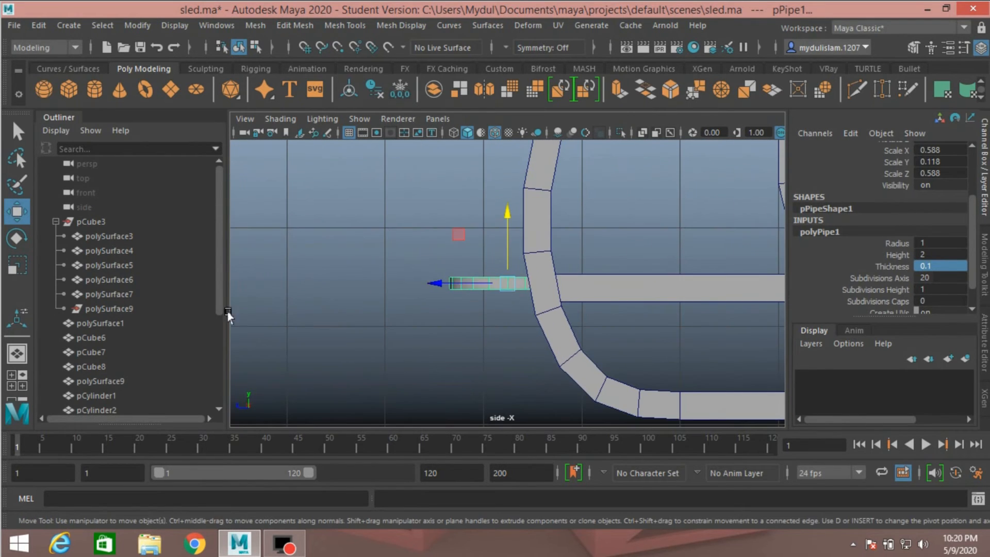
Stand the ring upright by setting its Z rotation to 90.
{"action": "left_click", "coordinate": [16, 237]}
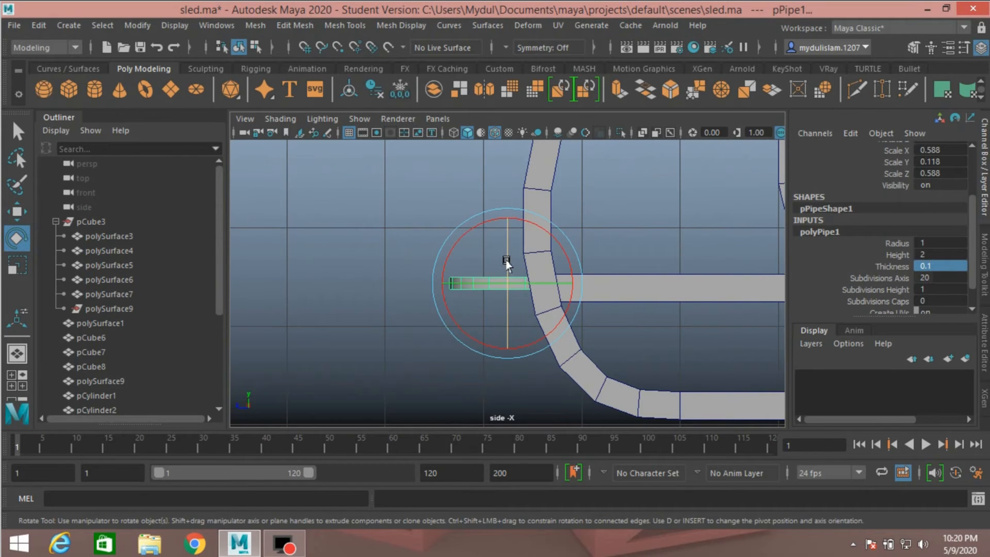
{"action": "left_click_drag", "start_coordinate": [507, 262], "coordinate": [509, 344]}
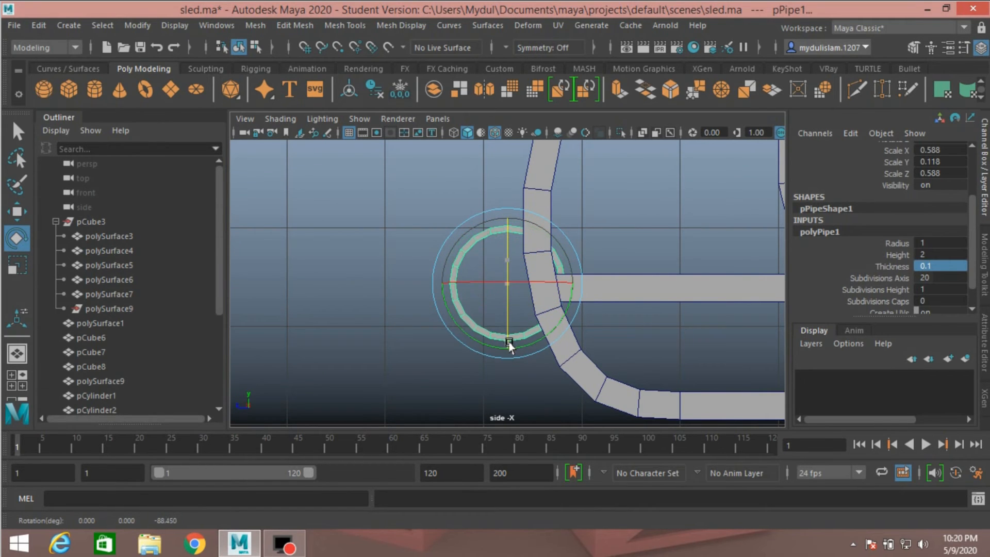
{"action": "scroll", "coordinate": [966, 199], "scroll_direction": "up", "scroll_amount": 3}
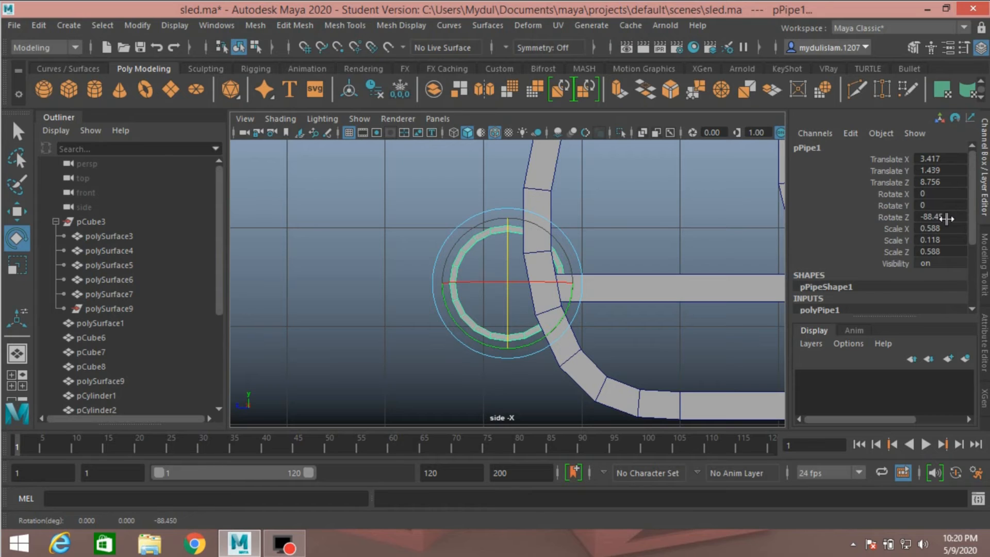
{"action": "double_click", "coordinate": [946, 217]}
{"action": "key", "text": "Return"}
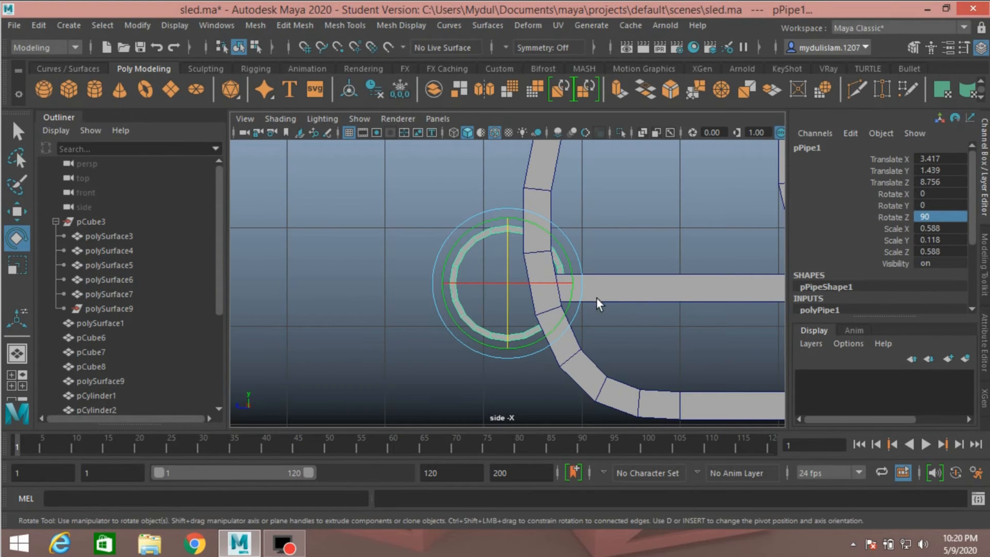
Scale the upright ring down to 0.207 in X and Z and 0.042 in Y.
{"action": "key", "text": "space"}
{"action": "key", "text": "space"}
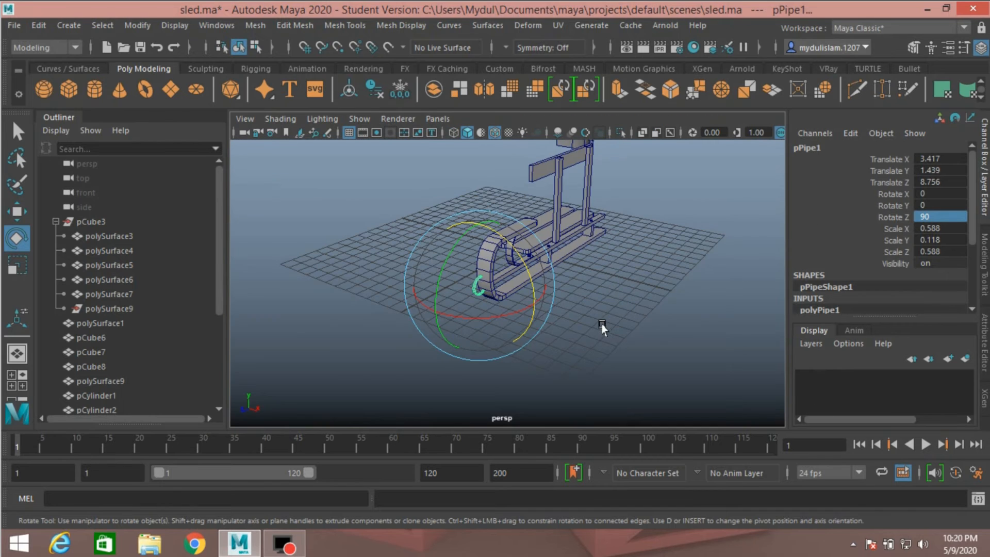
{"action": "left_click_drag", "start_coordinate": [622, 314], "coordinate": [562, 317], "text": "alt"}
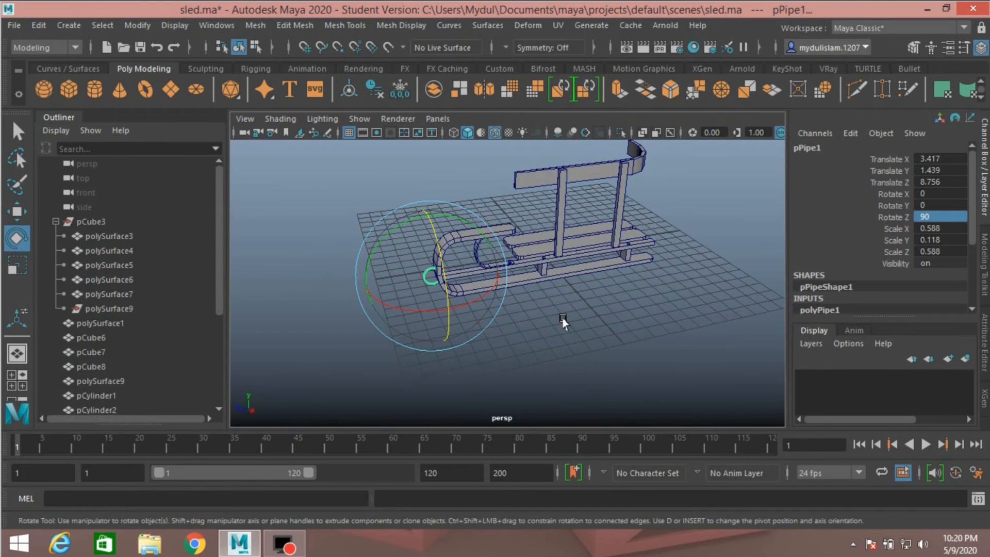
{"action": "scroll", "coordinate": [562, 317], "scroll_direction": "up", "scroll_amount": 5}
{"action": "key", "text": "f"}
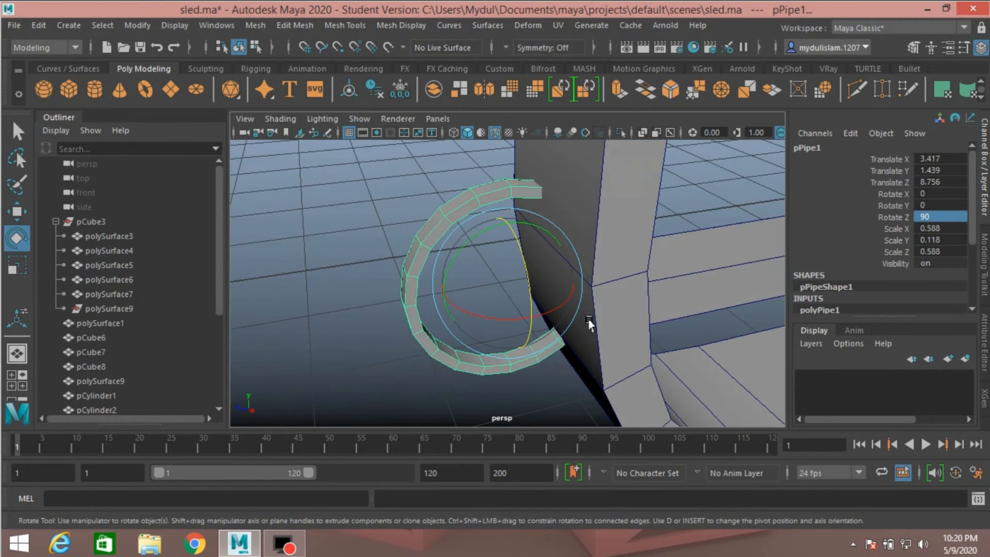
{"action": "scroll", "coordinate": [589, 322], "scroll_direction": "down", "scroll_amount": 3}
{"action": "scroll", "coordinate": [589, 323], "scroll_direction": "down", "scroll_amount": 2}
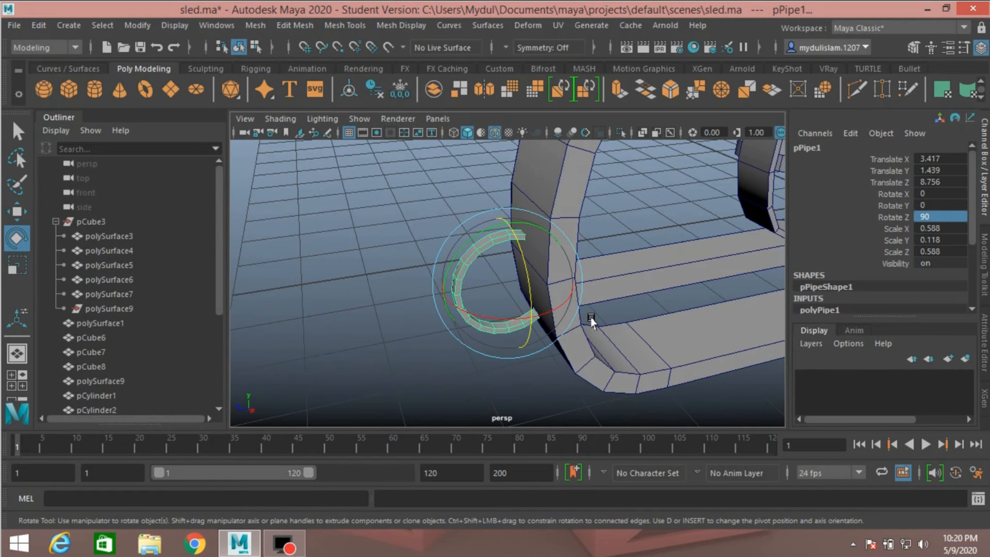
{"action": "left_click_drag", "start_coordinate": [592, 321], "coordinate": [372, 371], "text": "alt"}
{"action": "left_click", "coordinate": [19, 260]}
Centre the ring across the runner's width in the top view by moving it to X 3.569.
{"action": "key", "text": "space"}
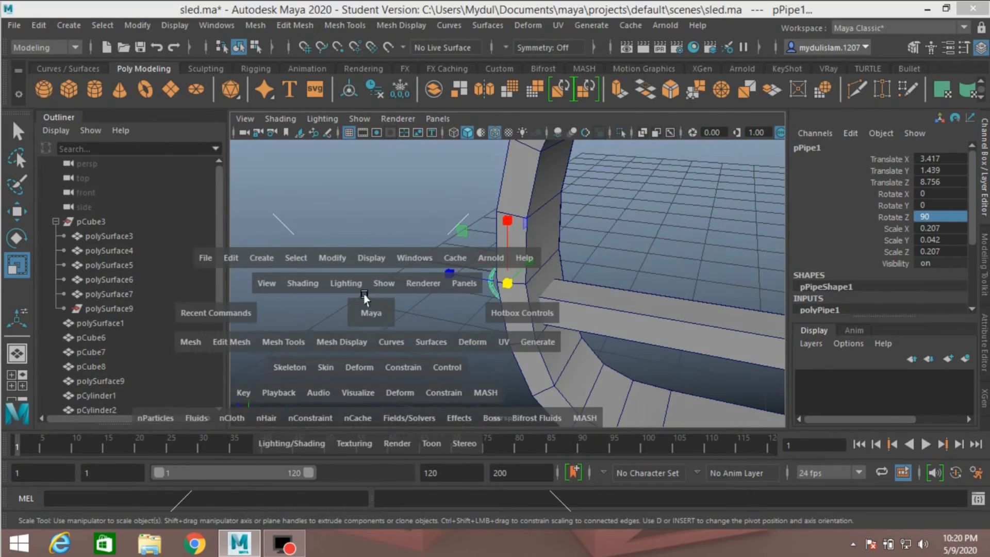
{"action": "key", "text": "space"}
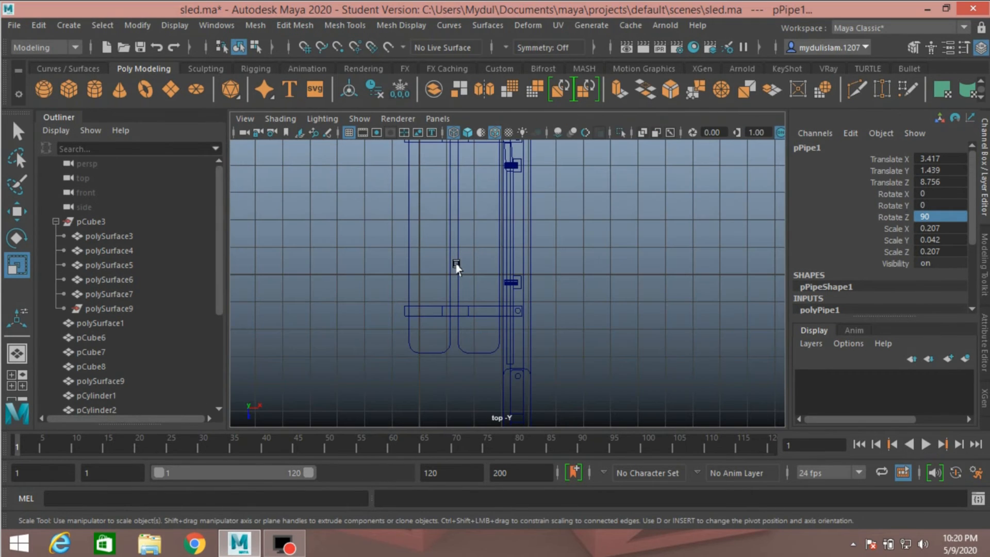
{"action": "key", "text": "f"}
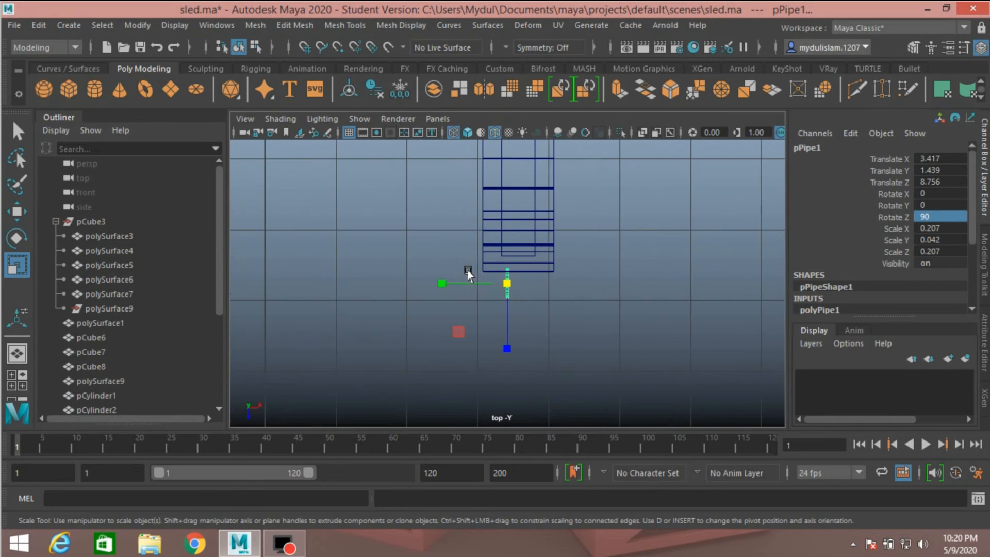
{"action": "scroll", "coordinate": [467, 270], "scroll_direction": "up", "scroll_amount": 2}
{"action": "key", "text": "w"}
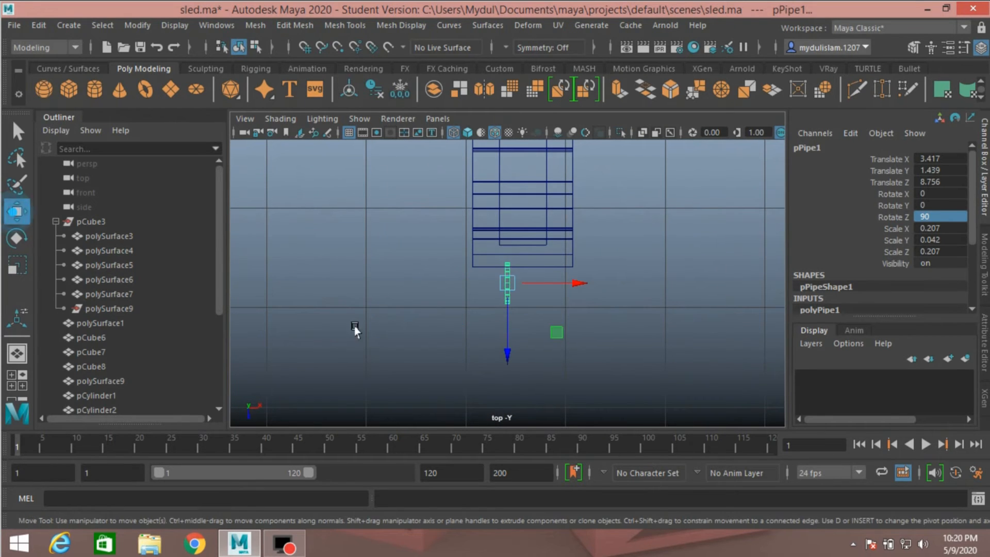
{"action": "left_click_drag", "start_coordinate": [568, 294], "coordinate": [586, 293]}
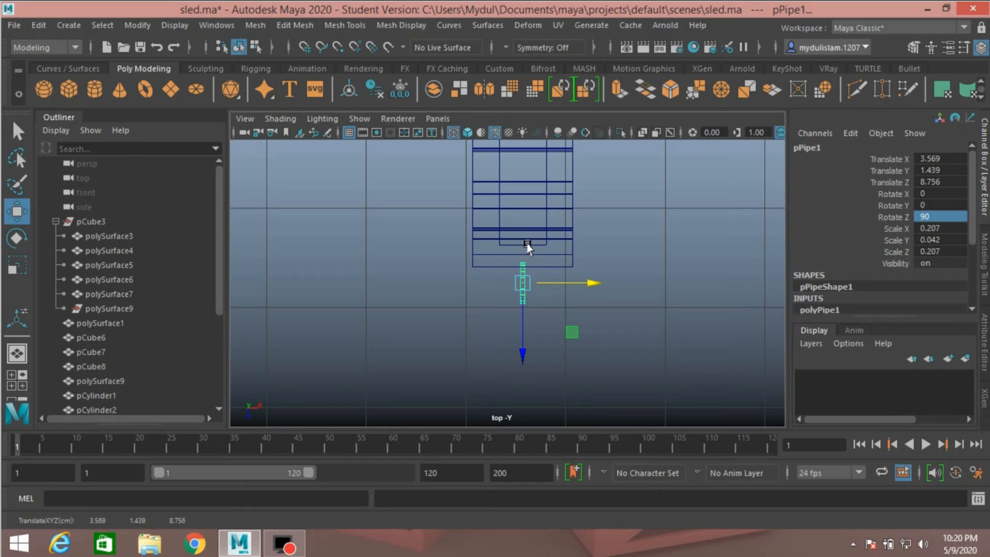
Bring the ring against the front of the runner by moving it along Z to 8.748.
{"action": "key", "text": "space"}
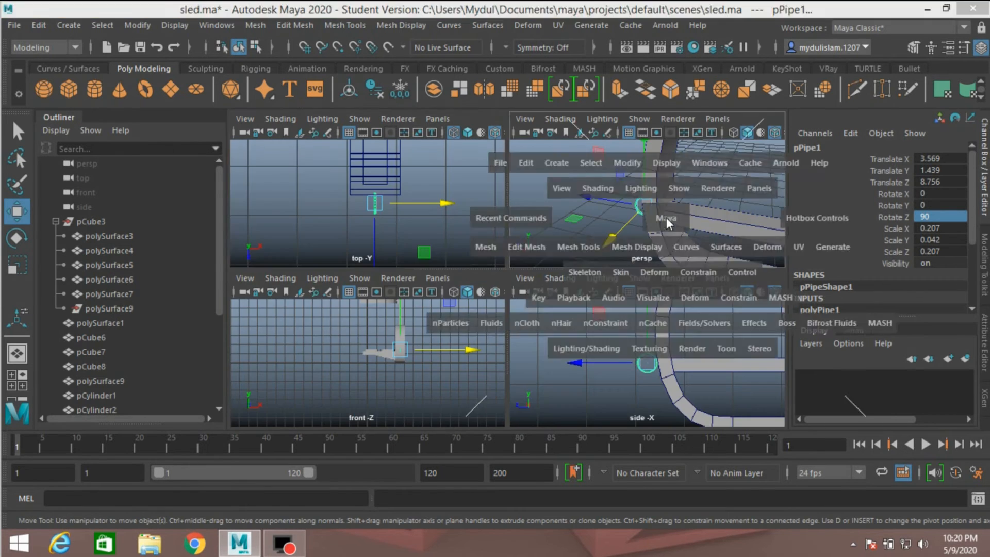
{"action": "key", "text": "space"}
{"action": "left_click_drag", "start_coordinate": [581, 324], "coordinate": [635, 317], "text": "alt"}
{"action": "scroll", "coordinate": [636, 317], "scroll_direction": "up", "scroll_amount": 2}
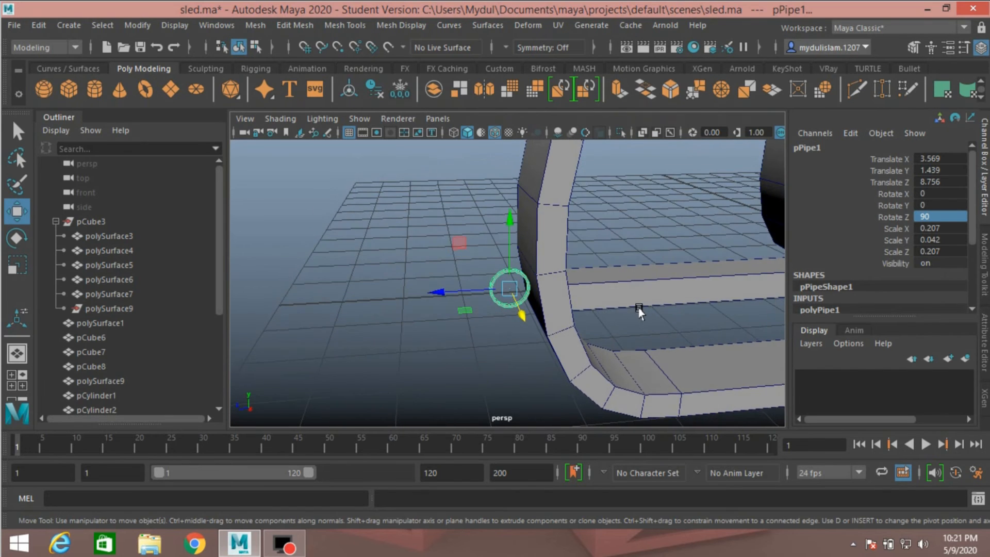
{"action": "scroll", "coordinate": [638, 309], "scroll_direction": "up", "scroll_amount": 2}
{"action": "left_click_drag", "start_coordinate": [575, 249], "coordinate": [427, 293], "text": "alt"}
{"action": "left_click_drag", "start_coordinate": [619, 298], "coordinate": [592, 325], "text": "alt"}
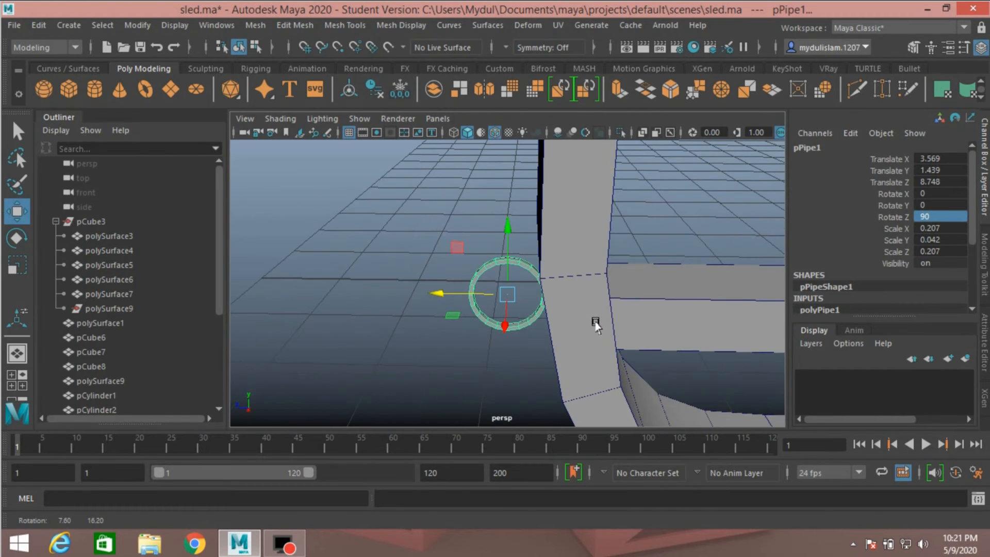
Freeze the ring's transformations and move it 0.58 along Z, away from the runner.
{"action": "left_click", "coordinate": [138, 26]}
{"action": "left_click", "coordinate": [169, 92]}
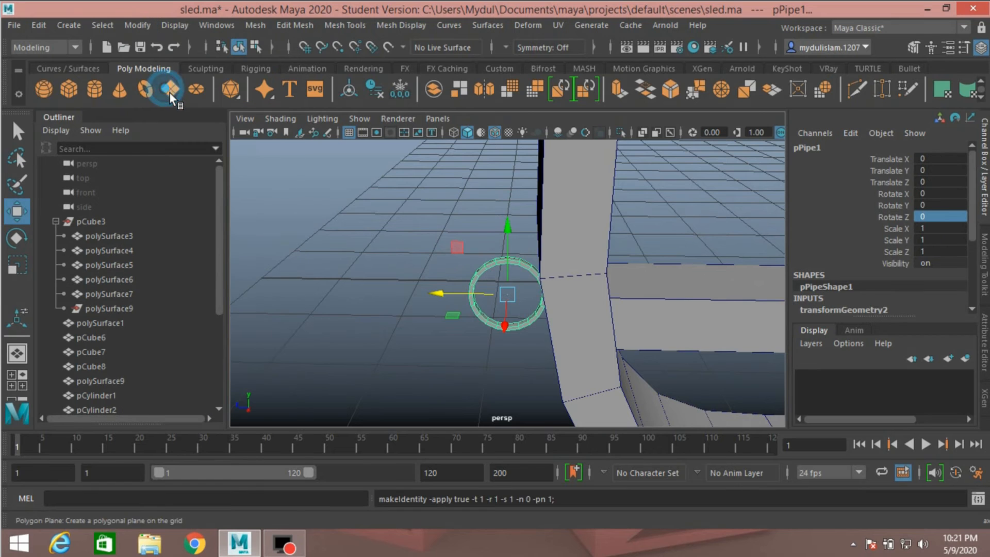
{"action": "left_click_drag", "start_coordinate": [474, 233], "coordinate": [484, 227], "text": "alt"}
{"action": "left_click_drag", "start_coordinate": [437, 295], "coordinate": [326, 293]}
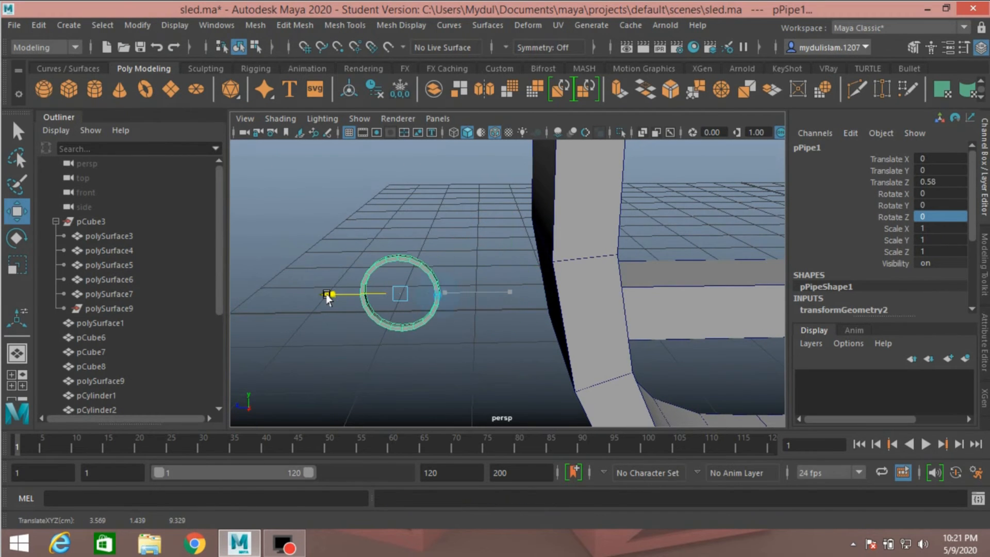
{"action": "left_click_drag", "start_coordinate": [457, 302], "coordinate": [456, 289], "text": "alt"}
{"action": "scroll", "coordinate": [450, 292], "scroll_direction": "up", "scroll_amount": 3}
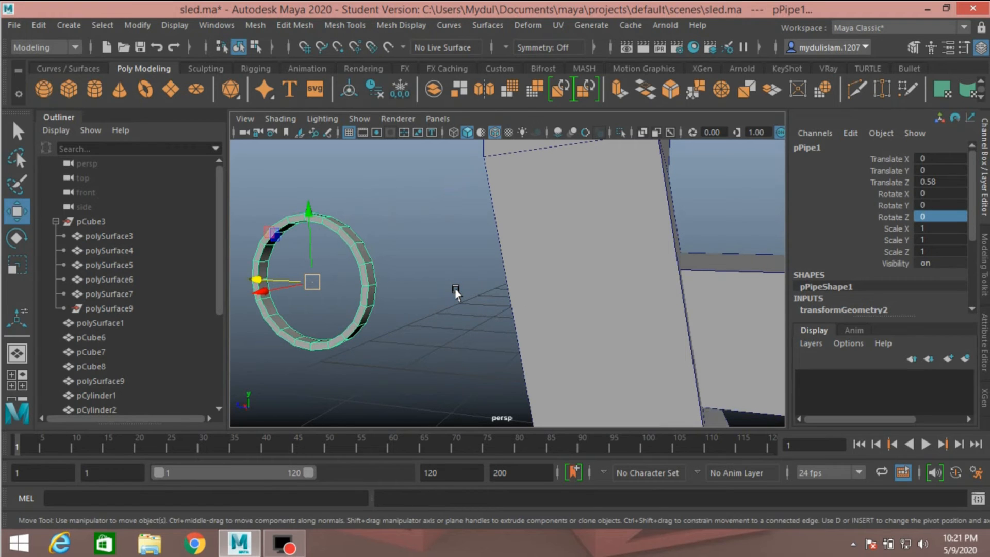
Extrude the ring's outer face nearest the runner and pull it out into a straight shank towards the runner.
{"action": "left_click", "coordinate": [912, 48]}
{"action": "left_click", "coordinate": [913, 168]}
{"action": "left_click_drag", "start_coordinate": [518, 253], "coordinate": [365, 298], "text": "alt"}
{"action": "left_click", "coordinate": [369, 300]}
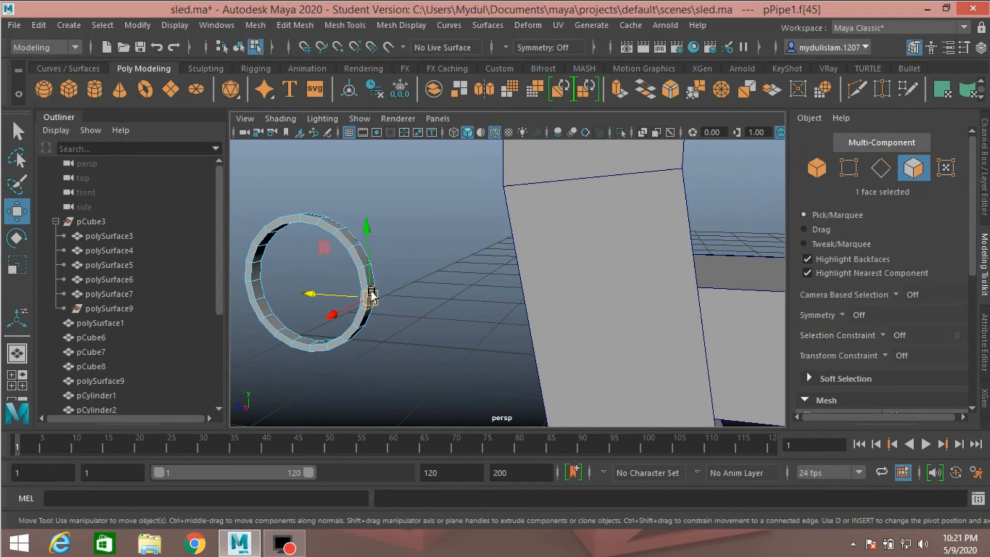
{"action": "left_click", "coordinate": [294, 24]}
{"action": "left_click", "coordinate": [327, 162]}
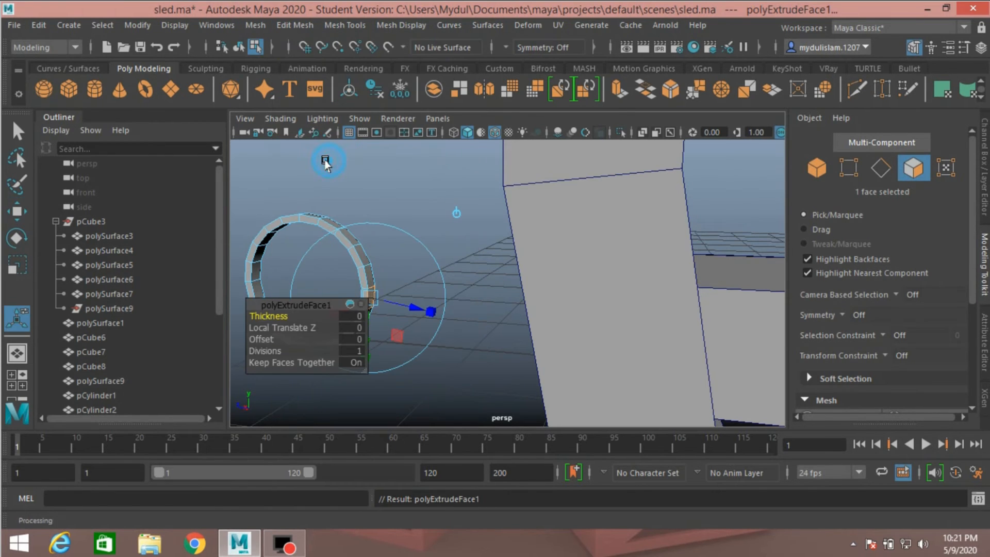
{"action": "left_click", "coordinate": [15, 213]}
{"action": "left_click_drag", "start_coordinate": [311, 292], "coordinate": [464, 342]}
Flatten the shank's end face by scaling it to 0 along Z.
{"action": "left_click", "coordinate": [17, 266]}
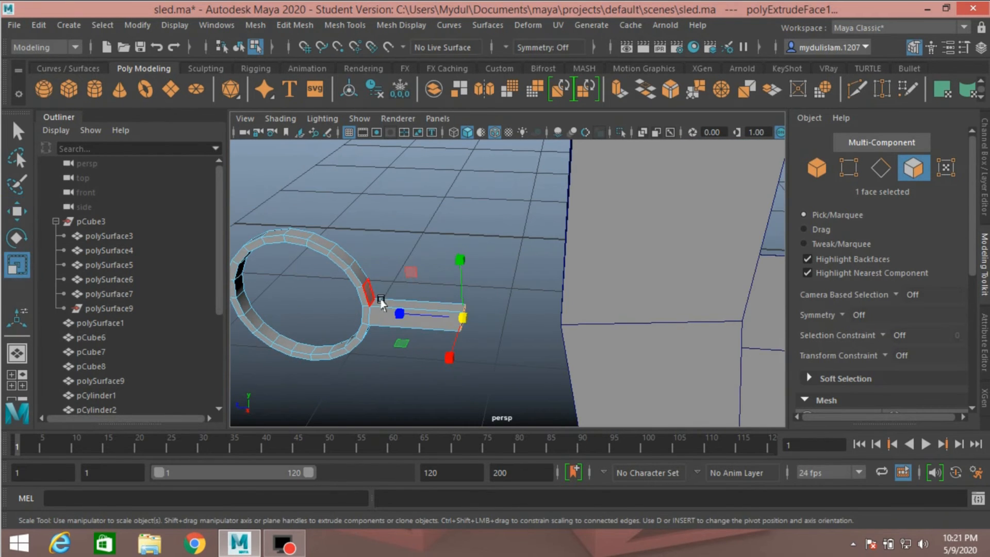
{"action": "left_click_drag", "start_coordinate": [394, 314], "coordinate": [474, 330]}
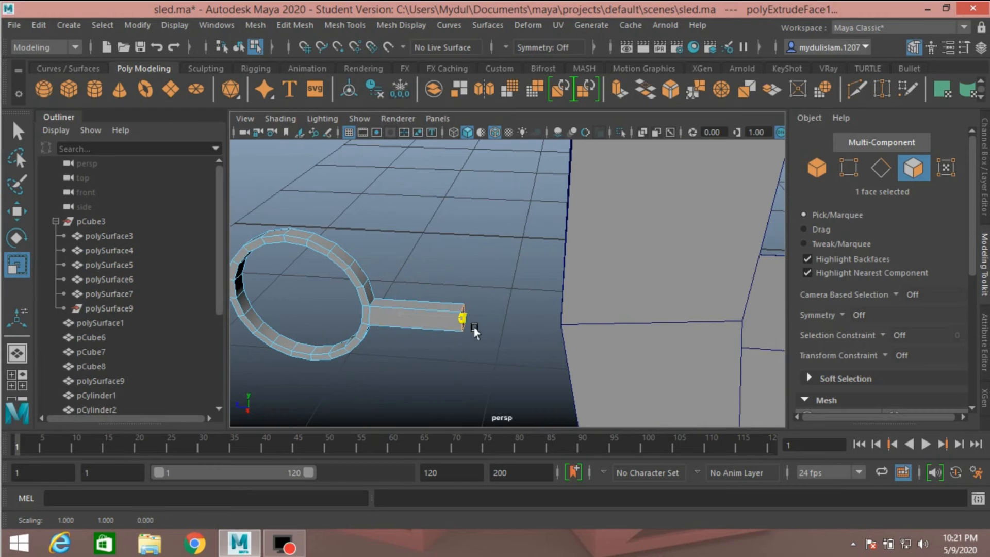
{"action": "left_click", "coordinate": [25, 218]}
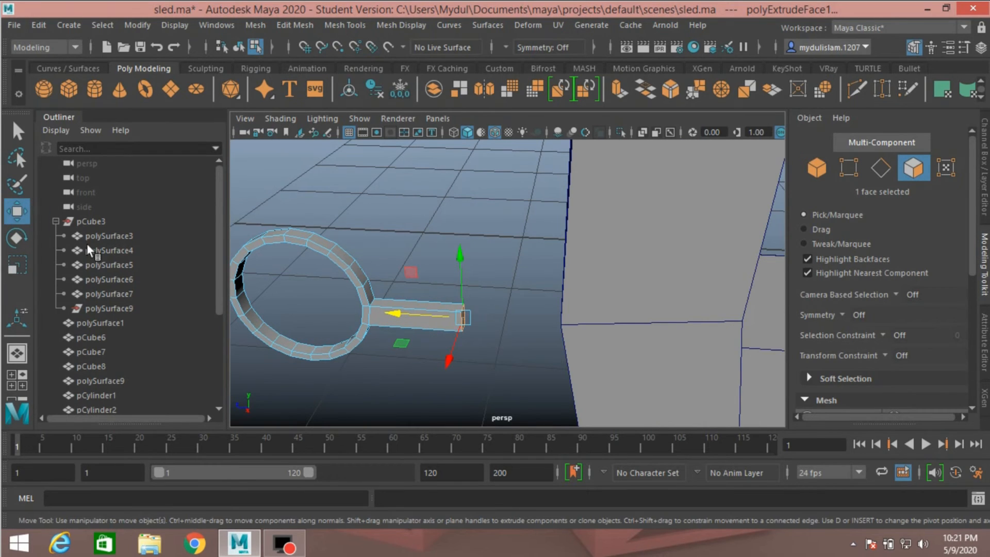
Return to object mode and set the ring's Translate Z to 0, so its shank sinks into the runner.
{"action": "left_click", "coordinate": [814, 166]}
{"action": "left_click", "coordinate": [985, 165]}
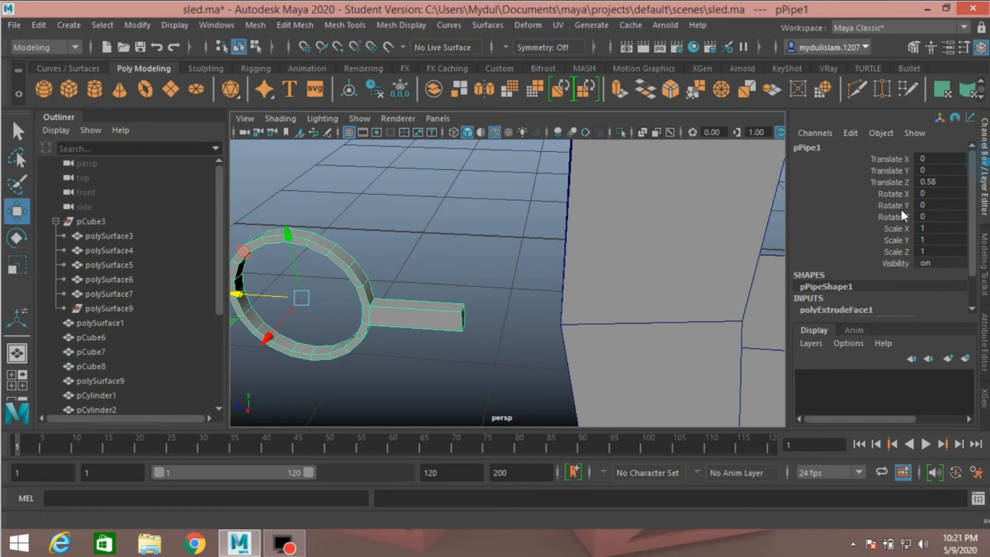
{"action": "double_click", "coordinate": [942, 182]}
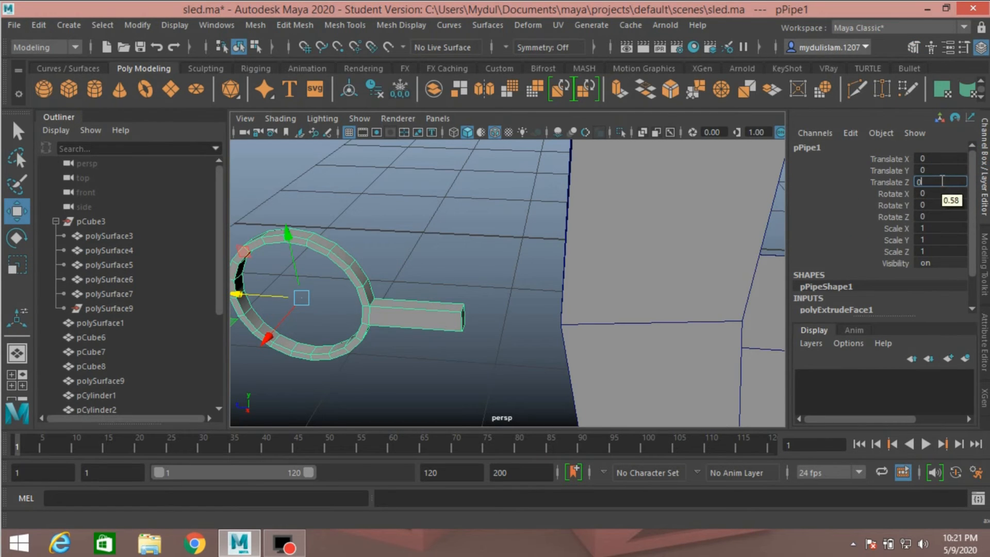
{"action": "key", "text": "Return"}
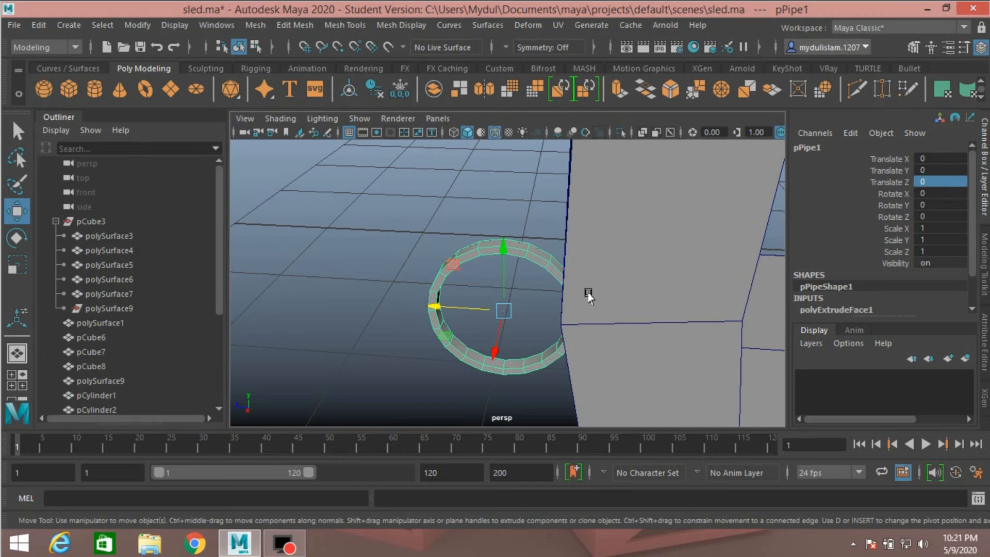
Inspect the ring's fit in the runner from perspective and top views, and look over the whole sled.
{"action": "scroll", "coordinate": [587, 297], "scroll_direction": "down", "scroll_amount": 2}
{"action": "left_click_drag", "start_coordinate": [557, 297], "coordinate": [611, 308], "text": "alt"}
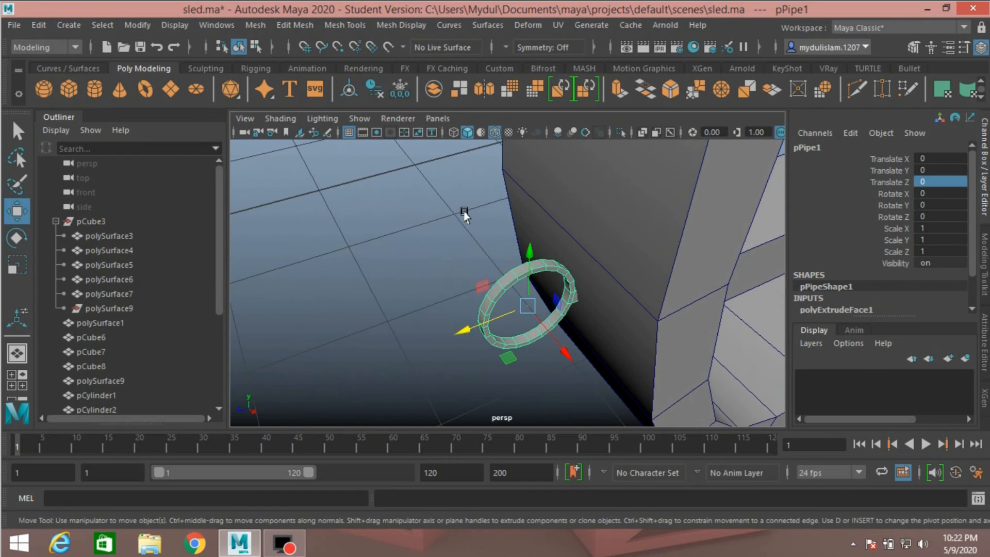
{"action": "key", "text": "space"}
{"action": "key", "text": "space"}
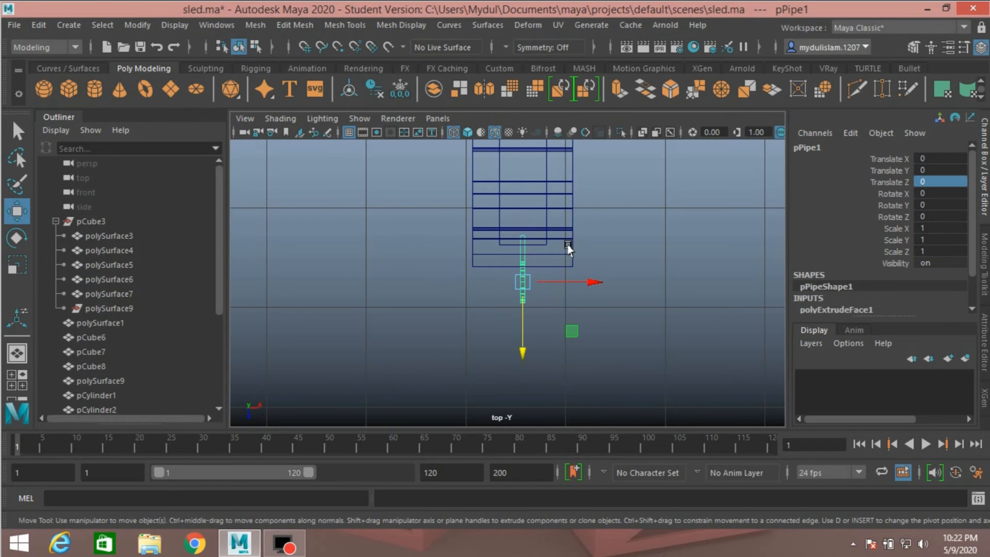
{"action": "key", "text": "space"}
{"action": "key", "text": "space"}
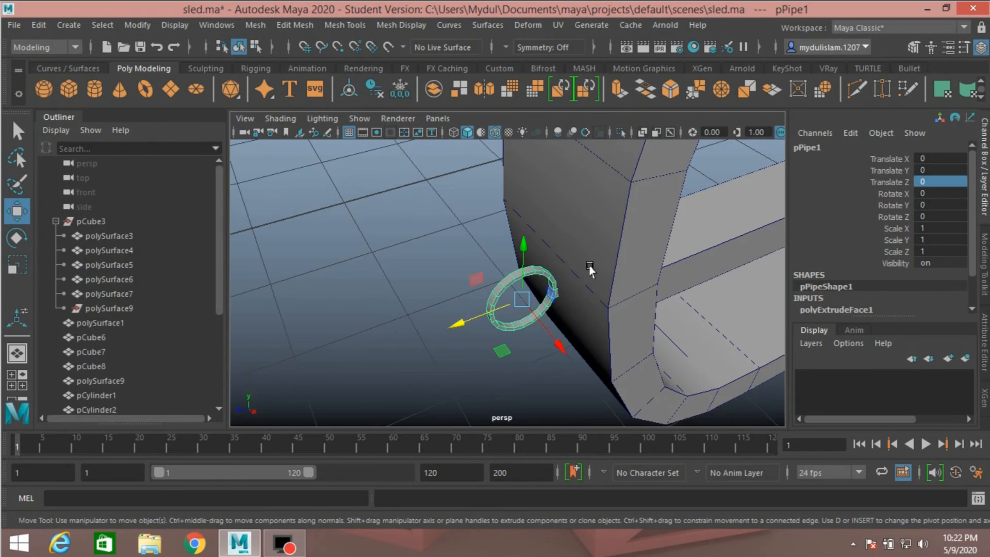
{"action": "scroll", "coordinate": [590, 269], "scroll_direction": "down", "scroll_amount": 6}
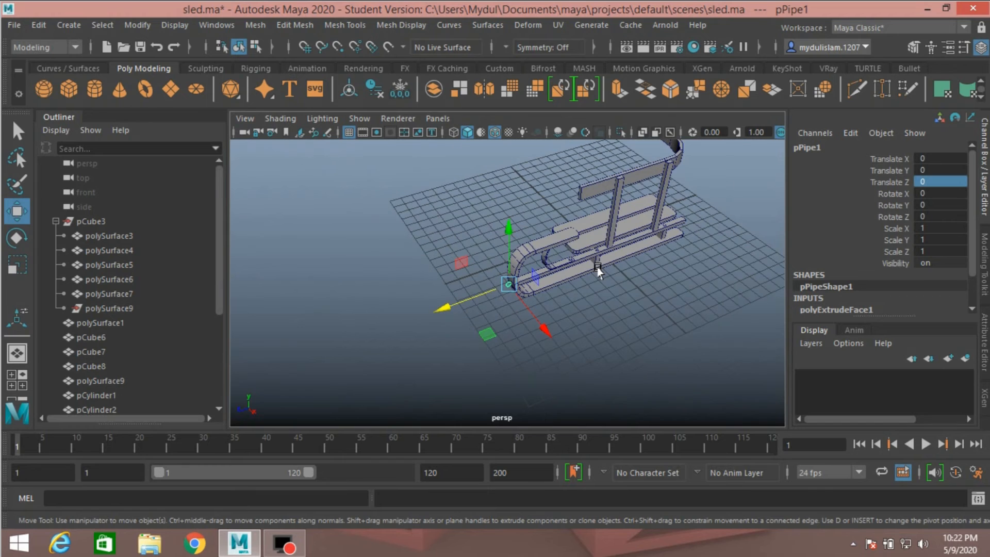
{"action": "left_click_drag", "start_coordinate": [635, 276], "coordinate": [551, 250], "text": "alt"}
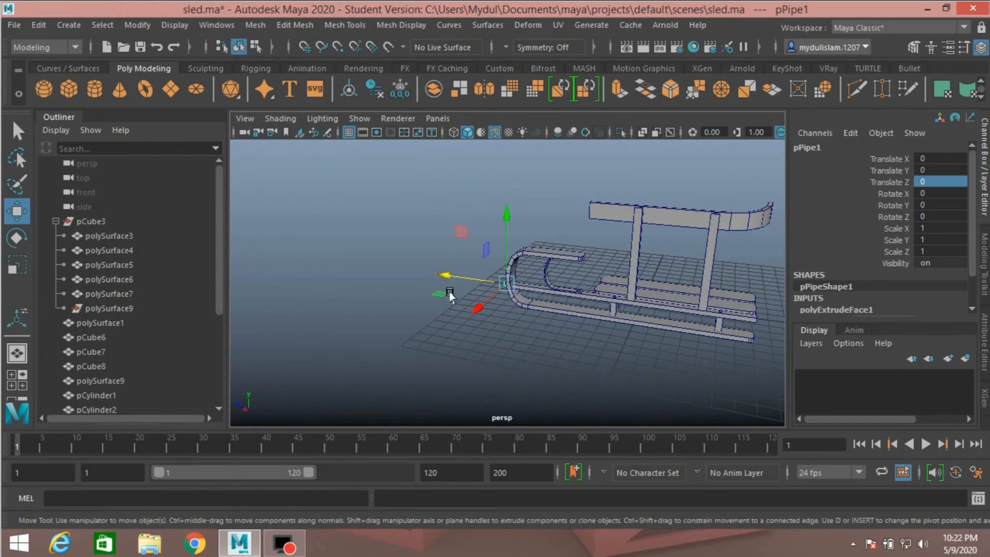
{"action": "left_click_drag", "start_coordinate": [671, 264], "coordinate": [471, 250], "text": "alt"}
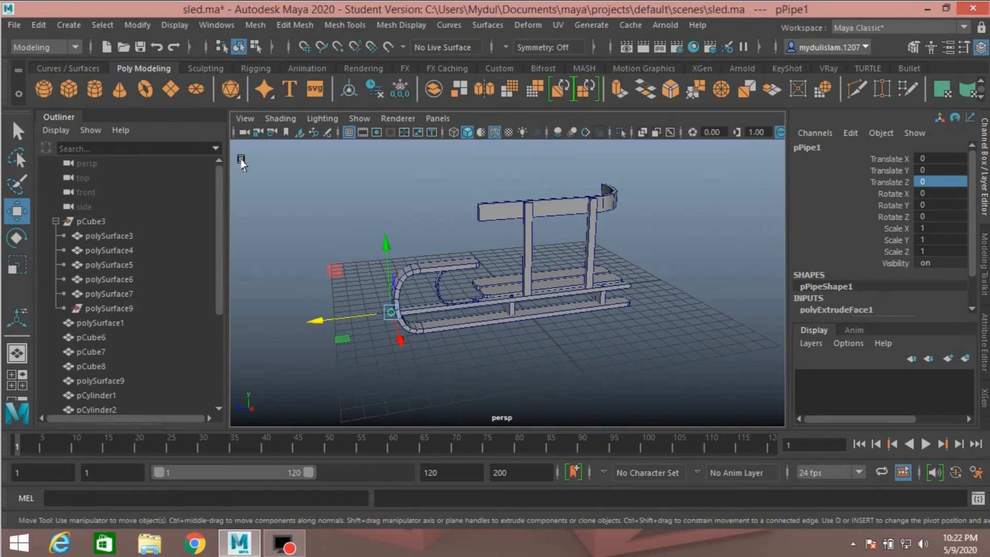
Select all the sled's parts and save the scene.
{"action": "left_click_drag", "start_coordinate": [246, 161], "coordinate": [628, 379]}
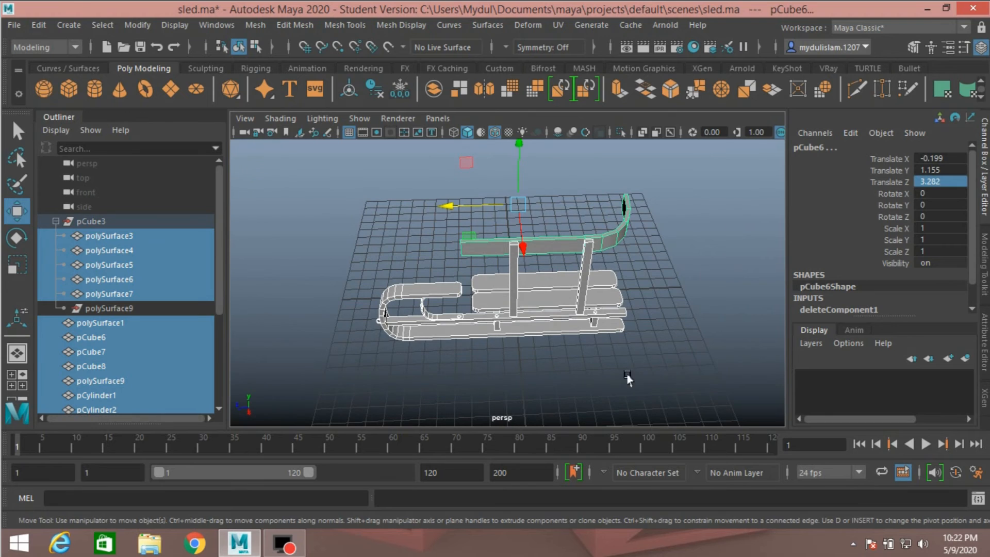
{"action": "left_click", "coordinate": [14, 26]}
{"action": "left_click", "coordinate": [61, 85]}
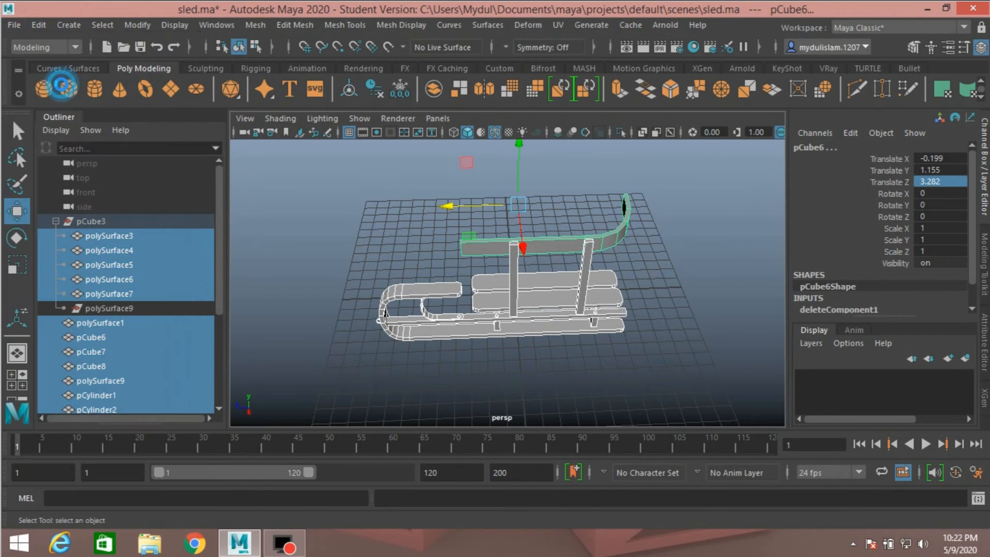
{"action": "left_click", "coordinate": [457, 283]}
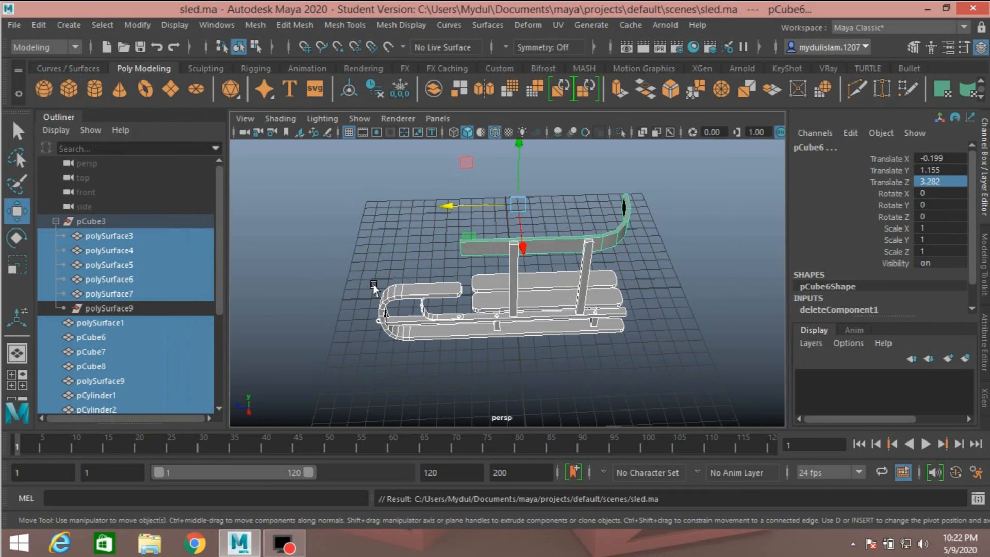
Combine all the selected sled parts into a single mesh and delete its history.
{"action": "left_click_drag", "start_coordinate": [373, 287], "coordinate": [336, 243], "text": "alt"}
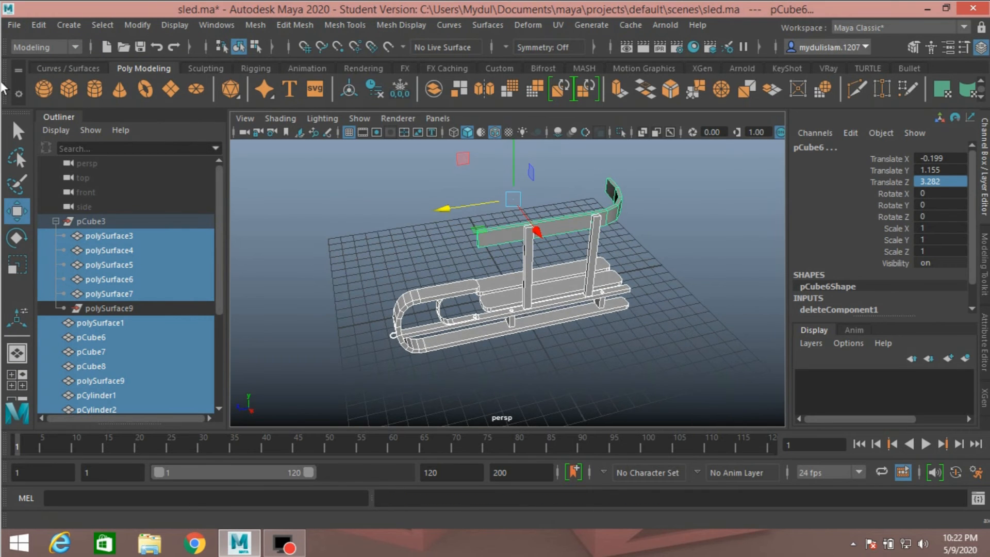
{"action": "left_click", "coordinate": [246, 23]}
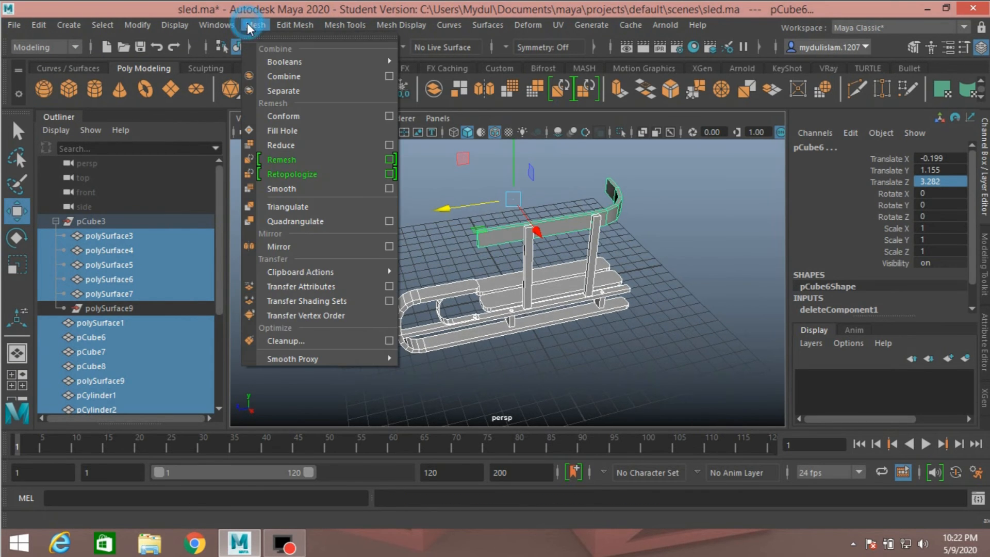
{"action": "left_click", "coordinate": [279, 76]}
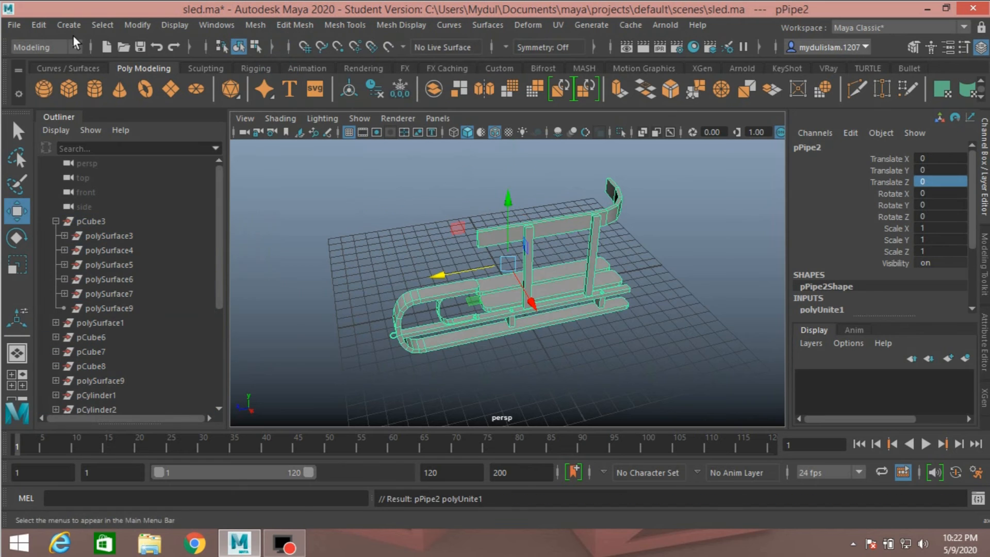
{"action": "left_click", "coordinate": [37, 25]}
{"action": "mouse_move", "coordinate": [186, 194]}
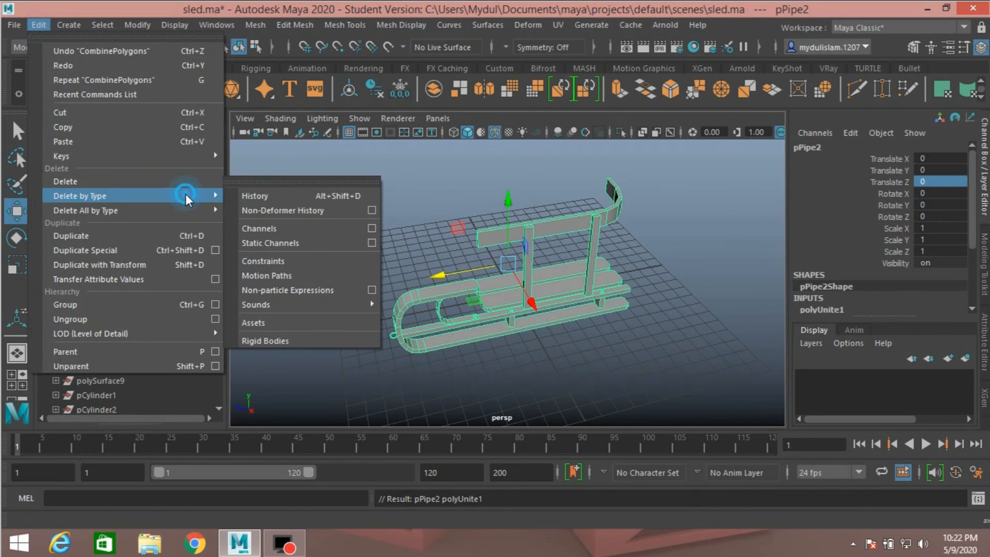
{"action": "left_click", "coordinate": [245, 196]}
In a framed top view, snap the combined mesh's pivot along X to the inner end of the seat's crossbar.
{"action": "left_click_drag", "start_coordinate": [363, 261], "coordinate": [499, 335], "text": "alt"}
{"action": "key", "text": "space"}
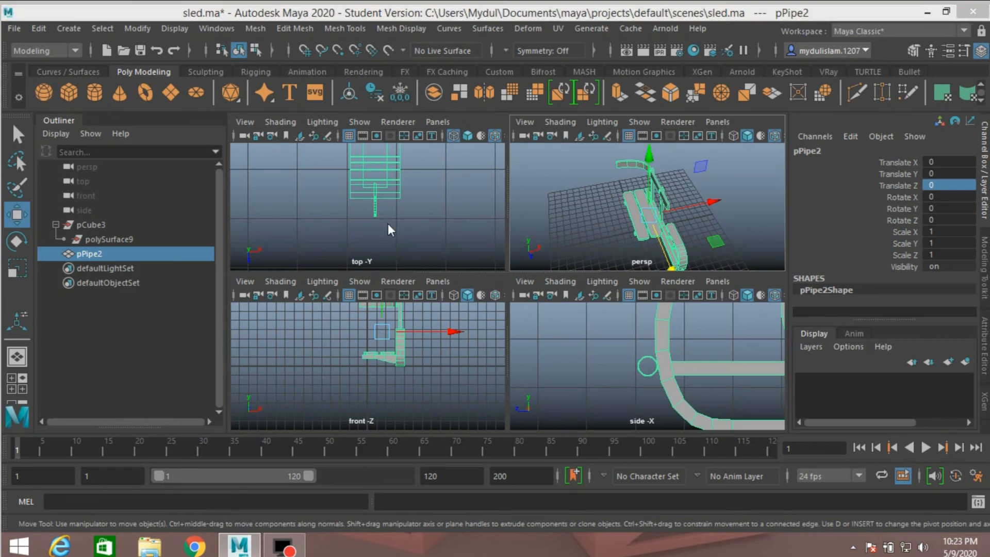
{"action": "key", "text": "space"}
{"action": "key", "text": "f"}
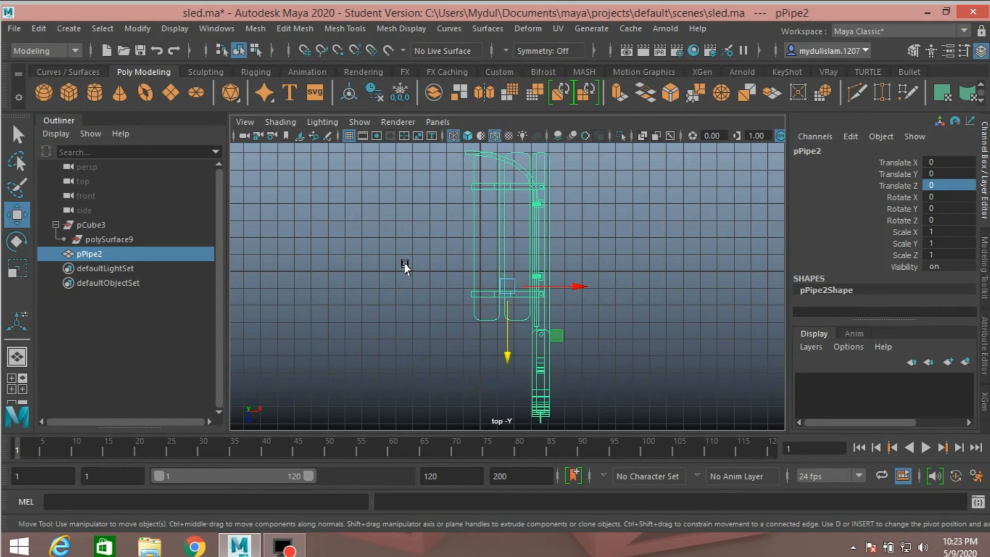
{"action": "key", "text": "d"}
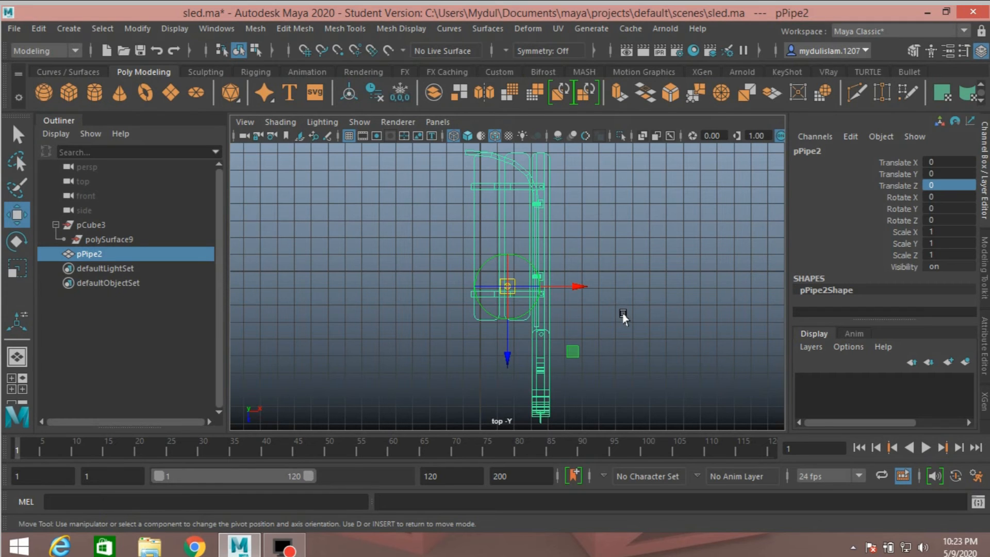
{"action": "key", "text": "v"}
{"action": "left_click_drag", "start_coordinate": [577, 287], "coordinate": [474, 297]}
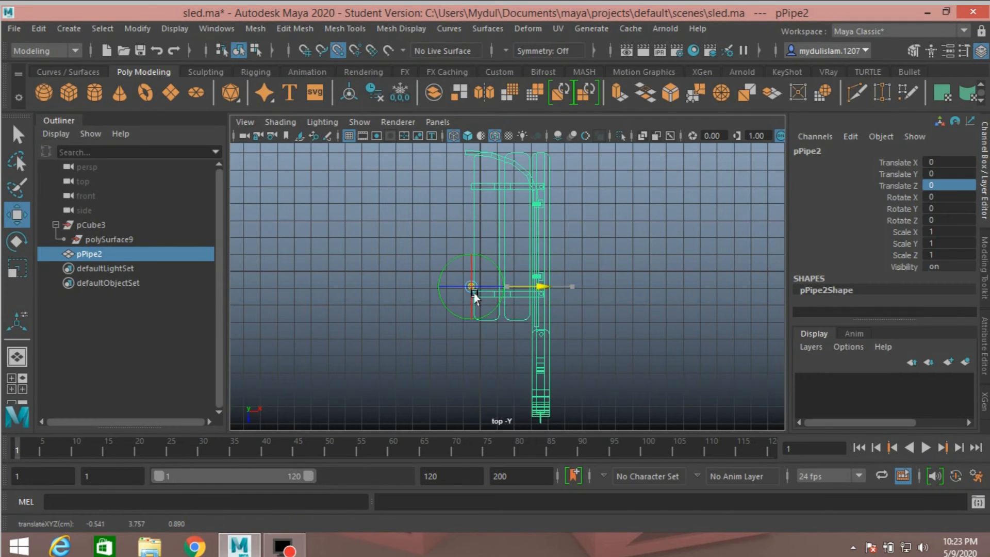
Move the pivot to the open end of the curved back rail, at X -0.869 and Z -6.996, and return to perspective.
{"action": "scroll", "coordinate": [487, 332], "scroll_direction": "down", "scroll_amount": 1}
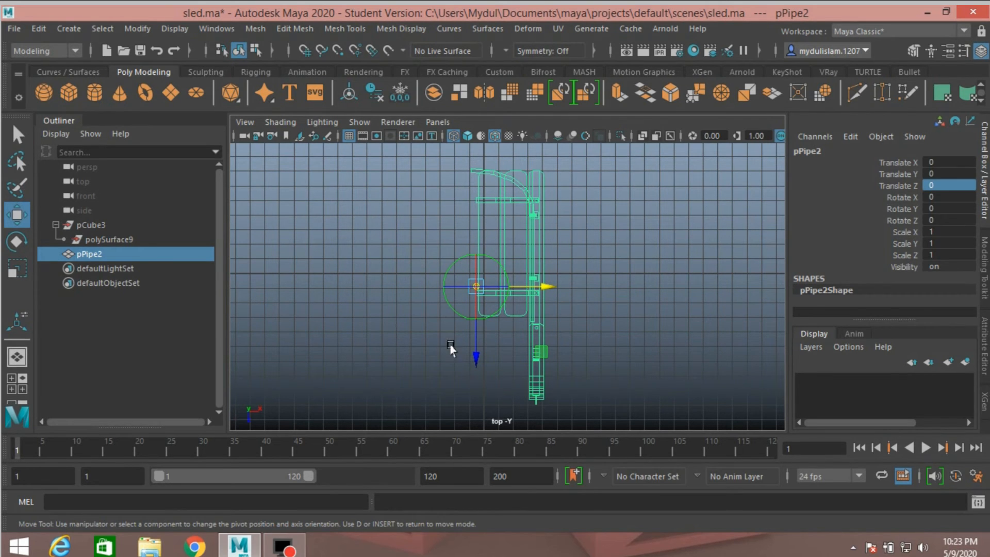
{"action": "left_click_drag", "start_coordinate": [471, 354], "coordinate": [465, 248]}
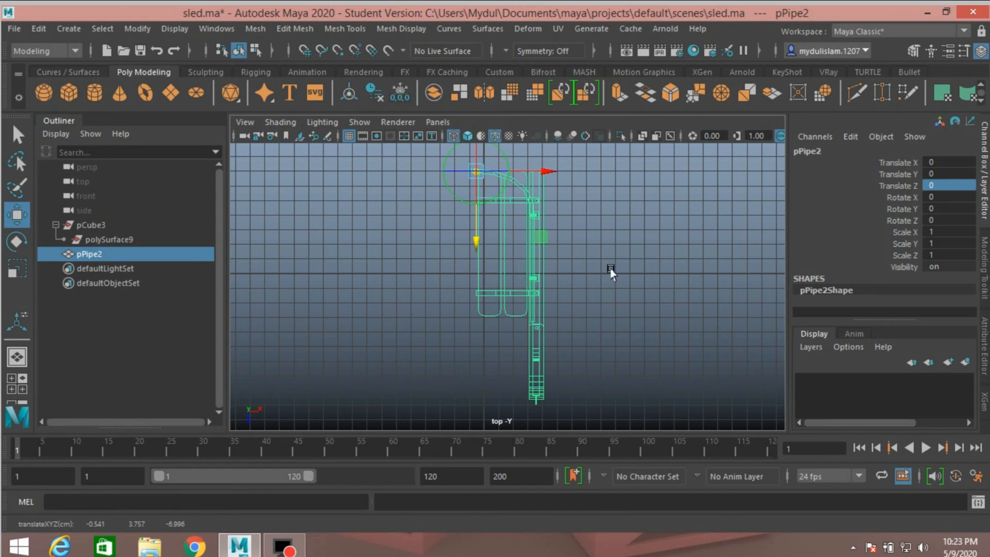
{"action": "key", "text": "v"}
{"action": "left_click_drag", "start_coordinate": [552, 175], "coordinate": [459, 191]}
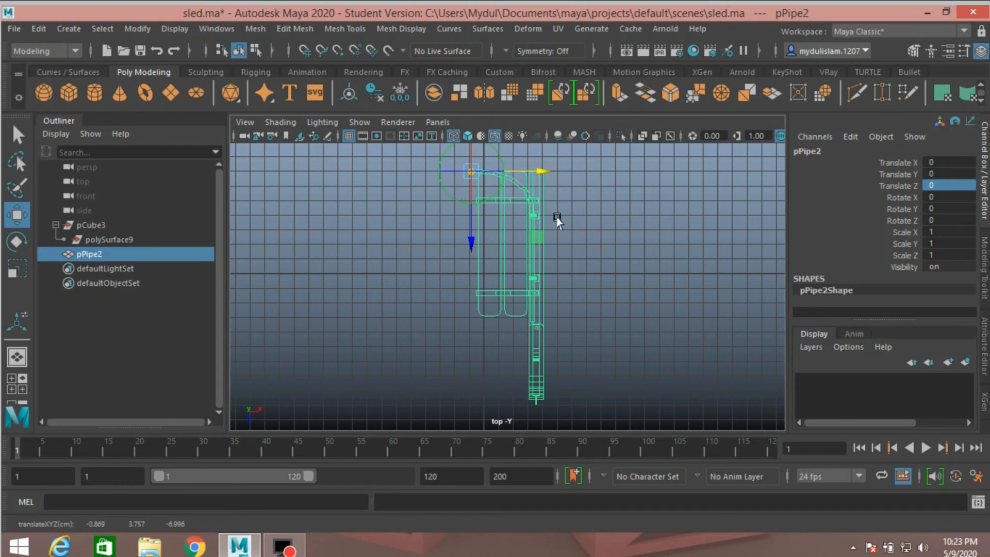
{"action": "key", "text": "Insert"}
{"action": "key", "text": "space"}
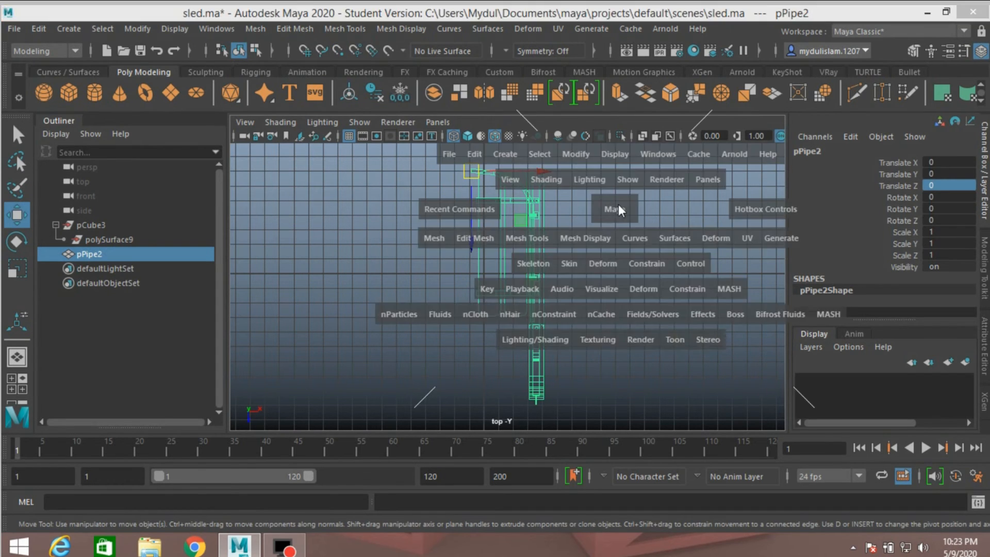
{"action": "key", "text": "space"}
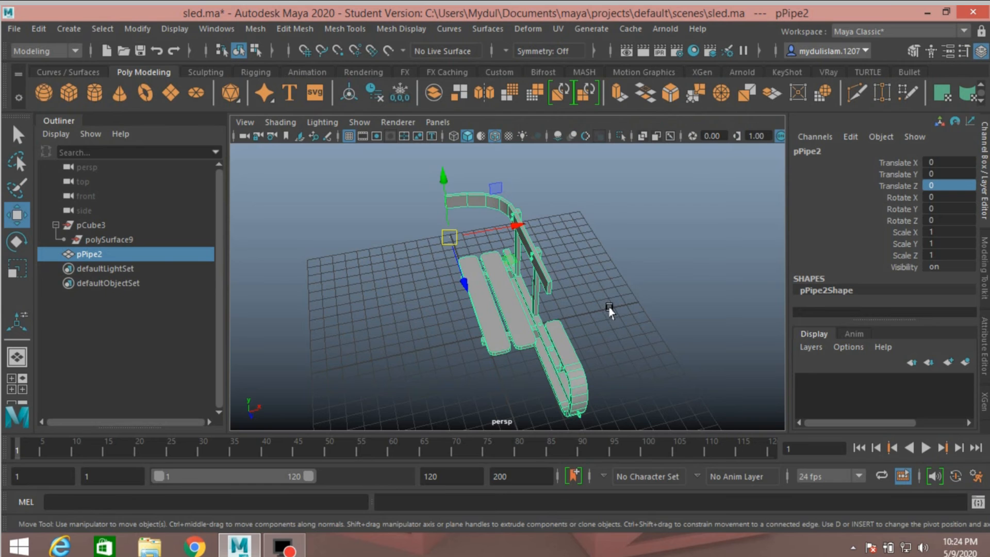
Mirror the half-sled across X with reset options, Object axis position and Cut Geometry off, combining it with the original.
{"action": "left_click_drag", "start_coordinate": [642, 297], "coordinate": [392, 264], "text": "alt"}
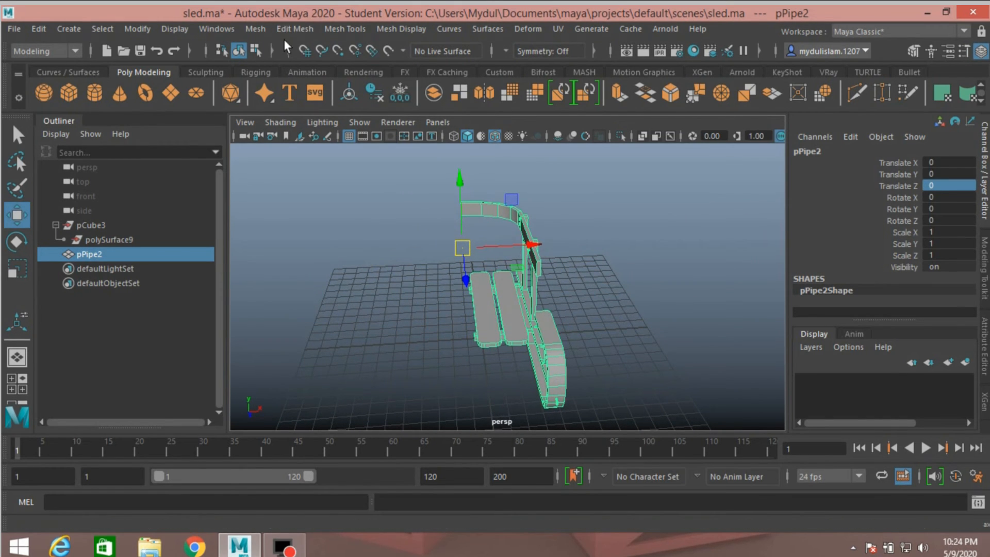
{"action": "left_click", "coordinate": [255, 29]}
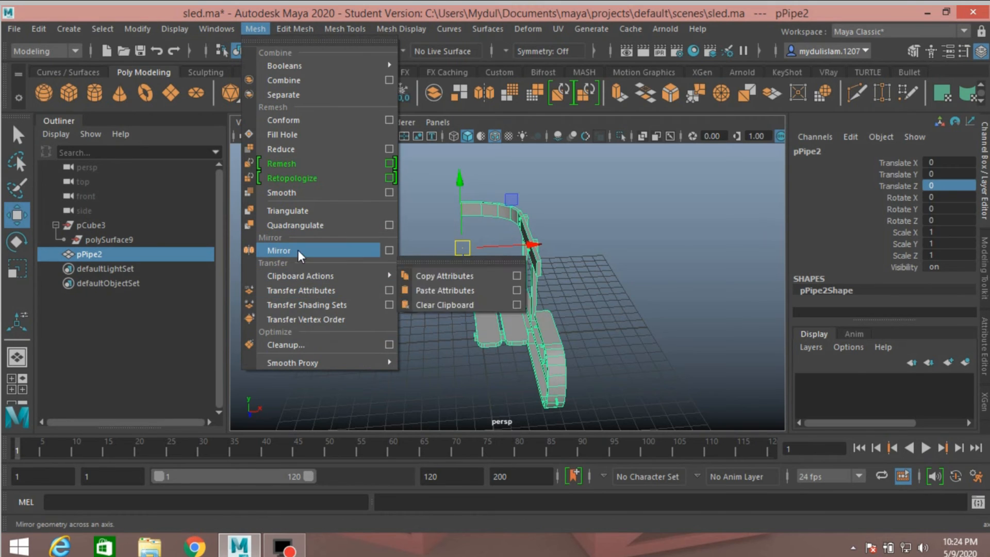
{"action": "left_click", "coordinate": [390, 250]}
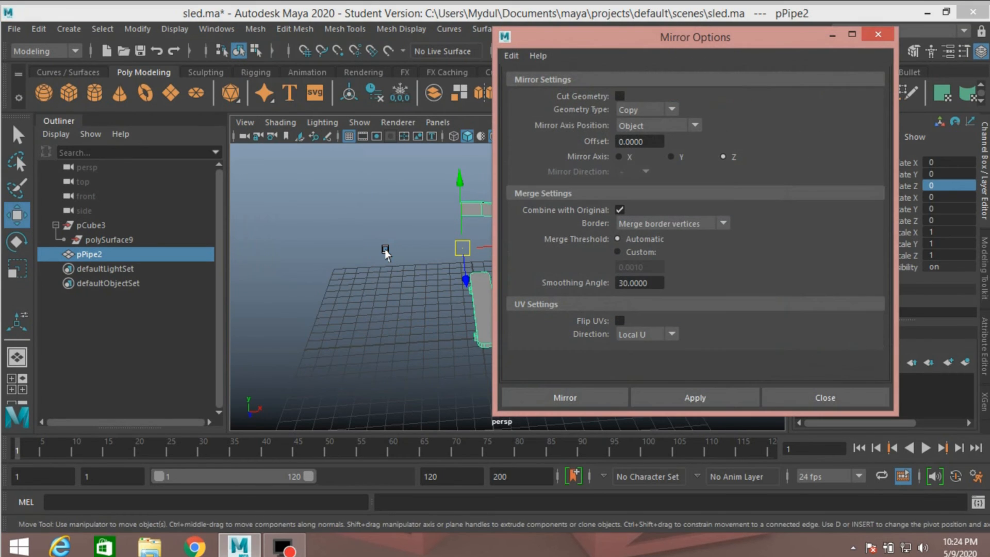
{"action": "left_click", "coordinate": [509, 55]}
{"action": "left_click", "coordinate": [531, 84]}
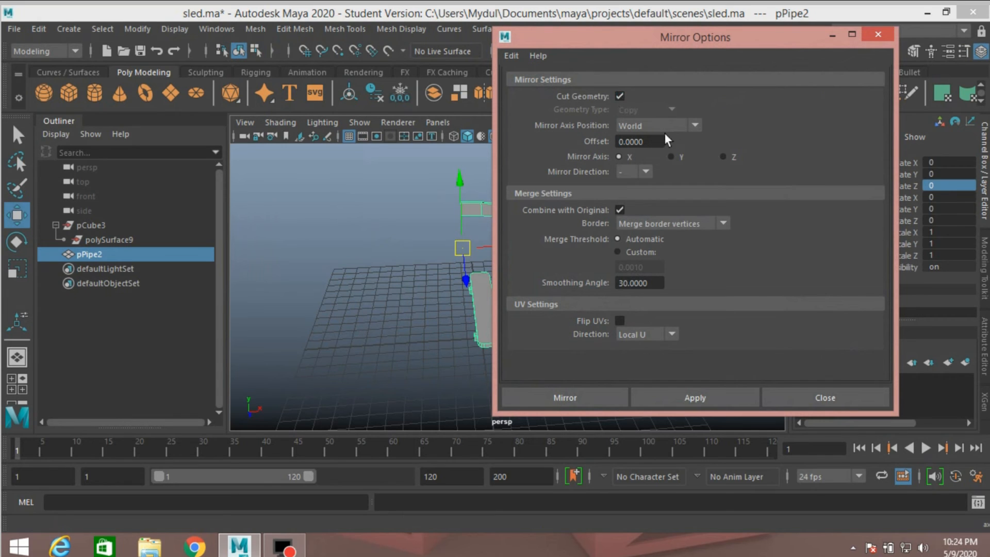
{"action": "left_click", "coordinate": [693, 127]}
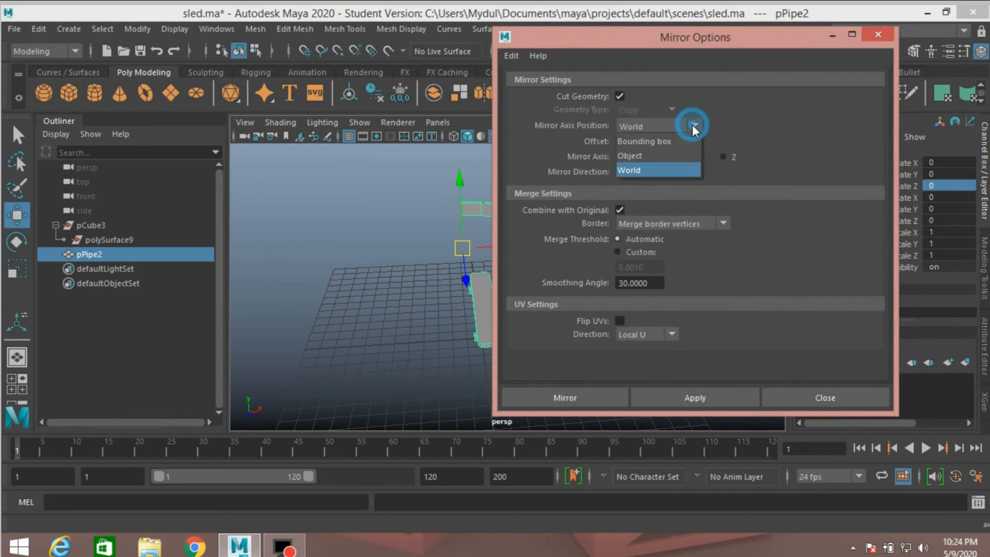
{"action": "left_click", "coordinate": [665, 153]}
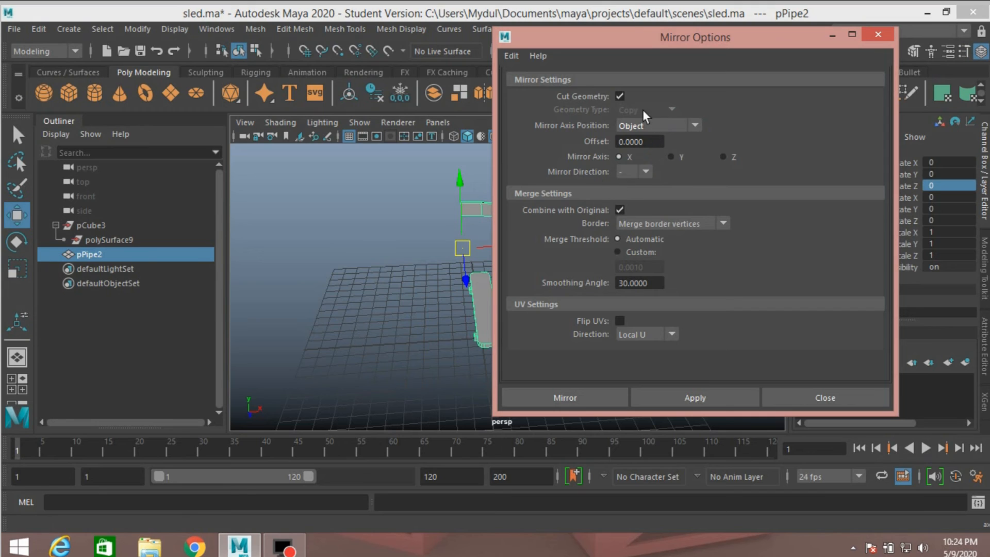
{"action": "left_click", "coordinate": [617, 97]}
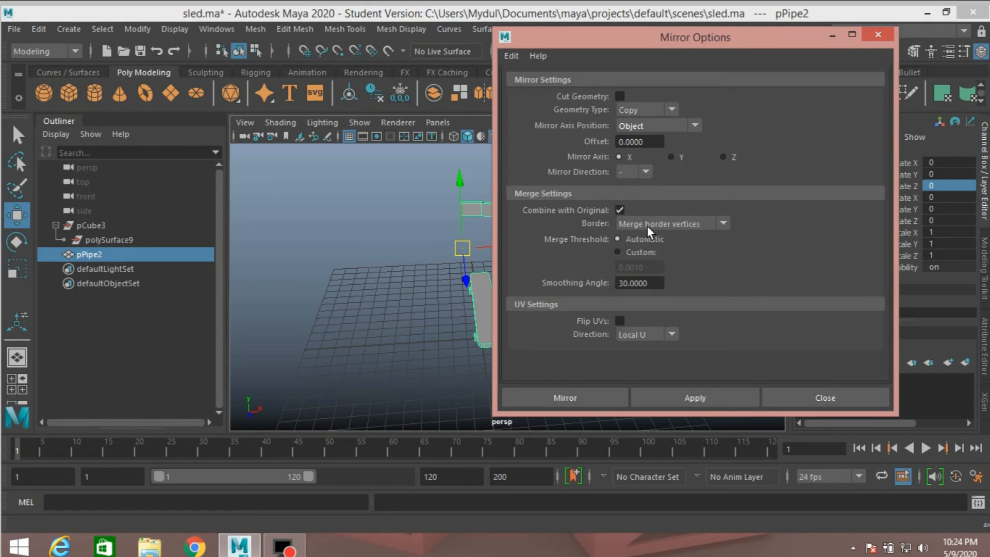
{"action": "left_click", "coordinate": [553, 397]}
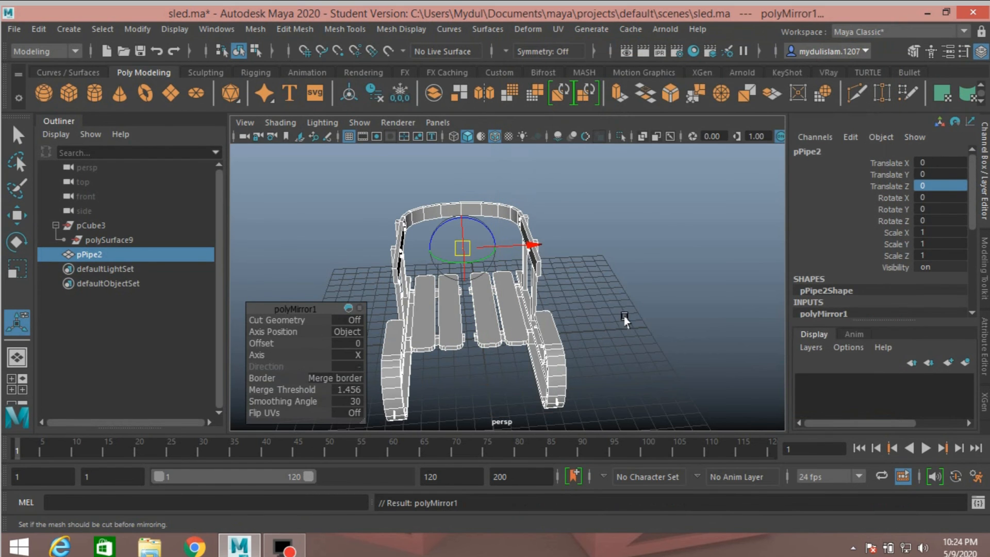
Undo the last mirror of the half-sled.
{"action": "mouse_move", "coordinate": [644, 312]}
{"action": "left_mouse_down", "text": "alt"}
{"action": "mouse_move", "coordinate": [457, 347]}
{"action": "mouse_move", "coordinate": [570, 354]}
{"action": "mouse_move", "coordinate": [633, 325]}
{"action": "left_mouse_up", "text": "alt"}
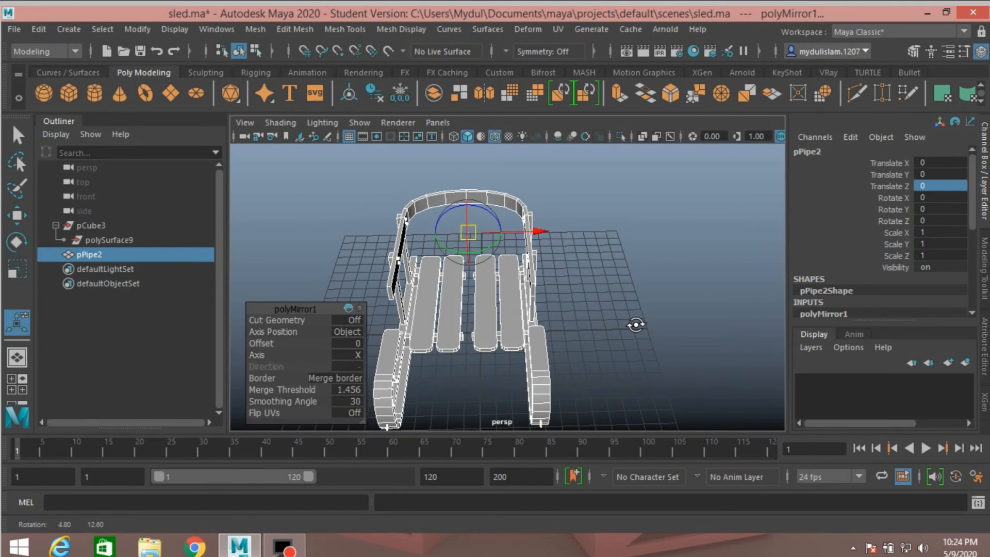
{"action": "key", "text": "ctrl+z"}
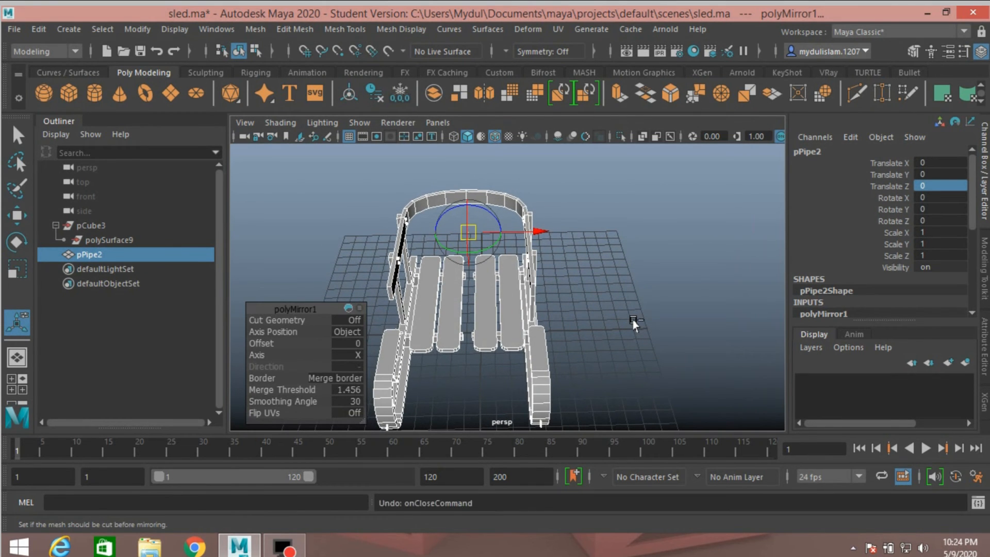
{"action": "key", "text": "ctrl+z"}
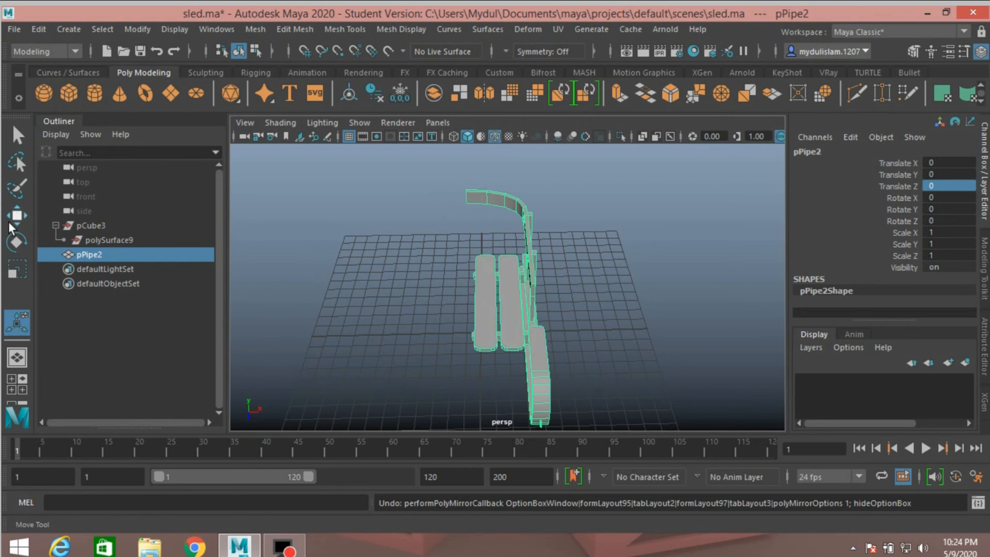
In the top view, select the four vertices at the curved back rail's open end and move them inward along X.
{"action": "key", "text": "w"}
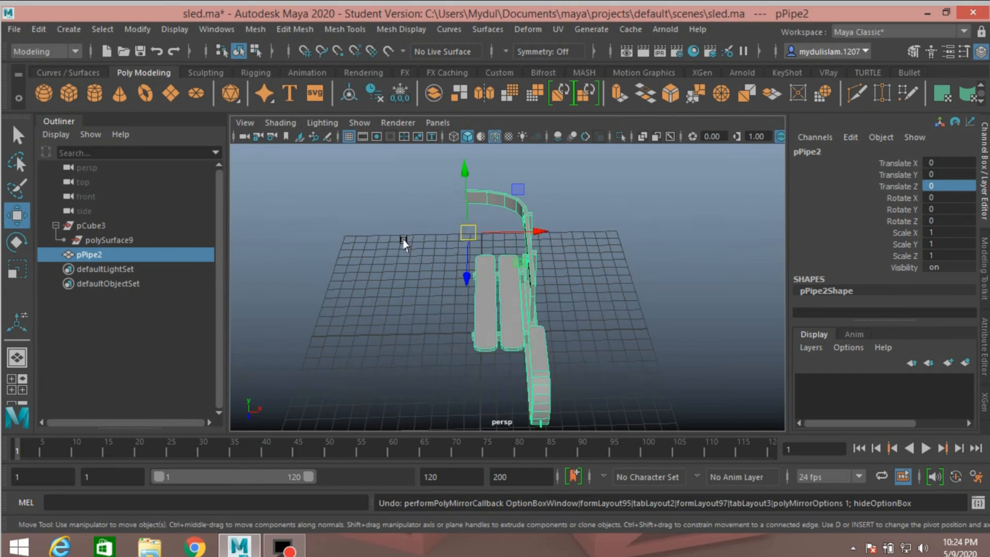
{"action": "key", "text": "space"}
{"action": "key", "text": "space"}
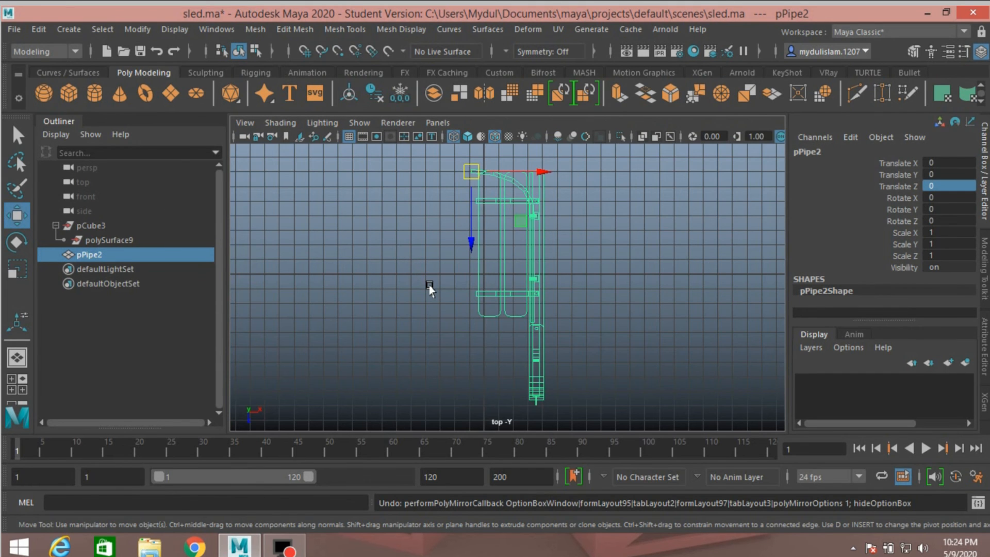
{"action": "scroll", "coordinate": [430, 289], "scroll_direction": "up", "scroll_amount": 1}
{"action": "scroll", "coordinate": [430, 289], "scroll_direction": "down", "scroll_amount": 1}
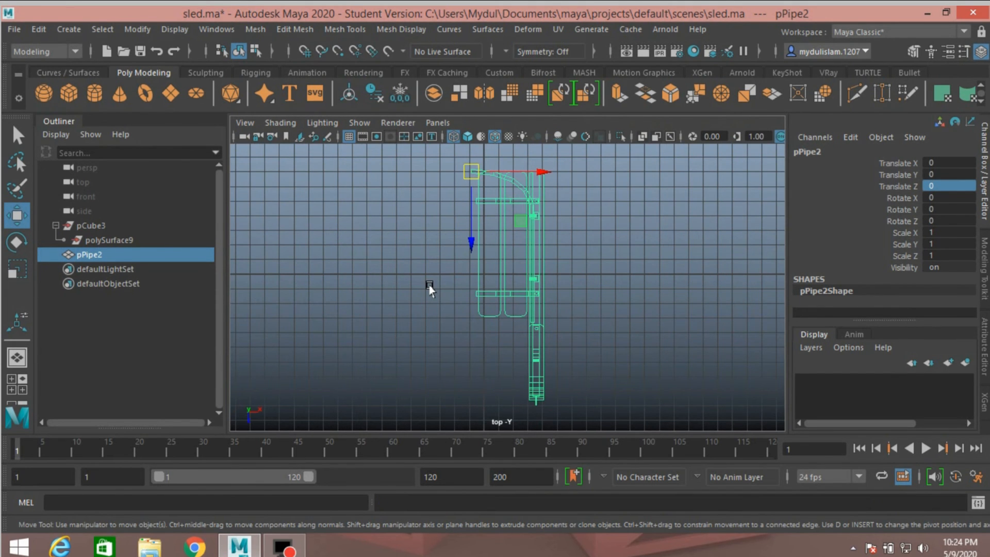
{"action": "key", "text": "d"}
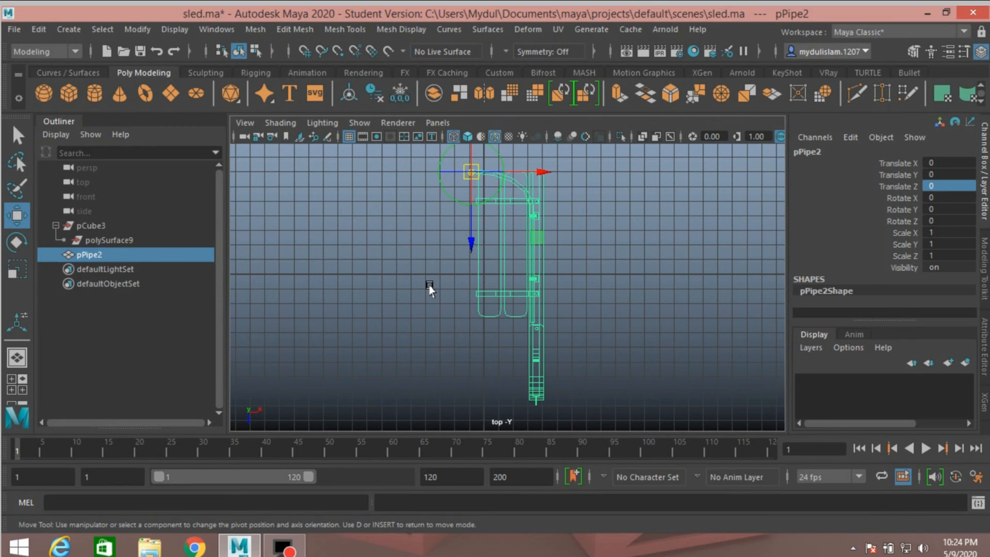
{"action": "left_click", "coordinate": [916, 51]}
{"action": "left_click", "coordinate": [848, 171]}
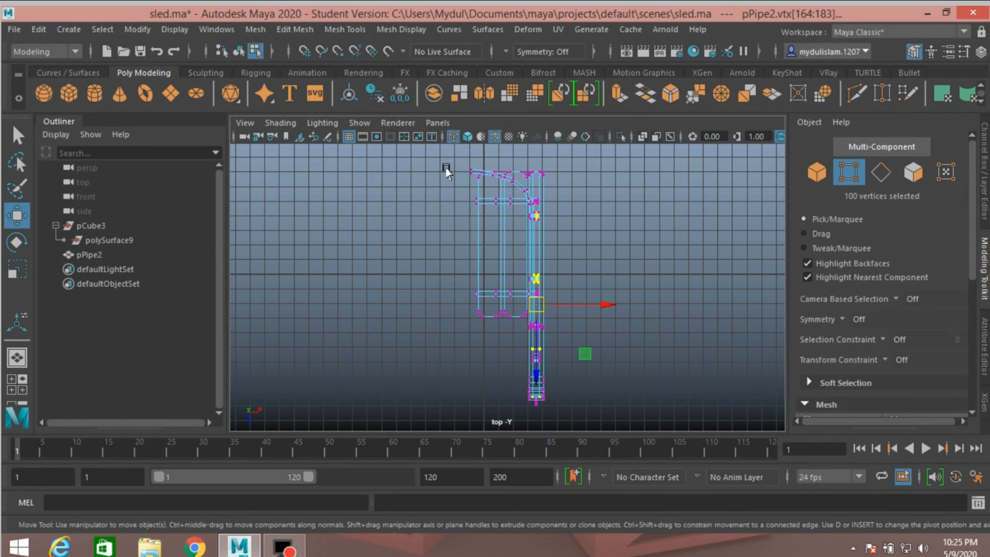
{"action": "left_click_drag", "start_coordinate": [442, 162], "coordinate": [470, 193]}
{"action": "left_click_drag", "start_coordinate": [537, 173], "coordinate": [544, 176]}
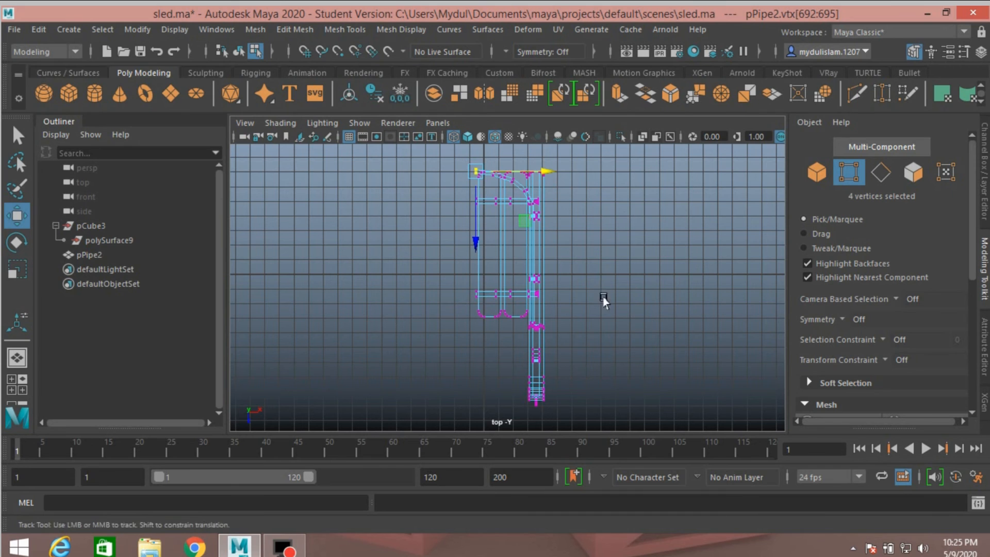
Fine-tune the four rail-end vertices to about X -0.512, in line with the crossbars' inner ends, and check the front and side views.
{"action": "middle_click_drag", "start_coordinate": [603, 296], "coordinate": [605, 347], "text": "alt"}
{"action": "scroll", "coordinate": [605, 329], "scroll_direction": "up", "scroll_amount": 4}
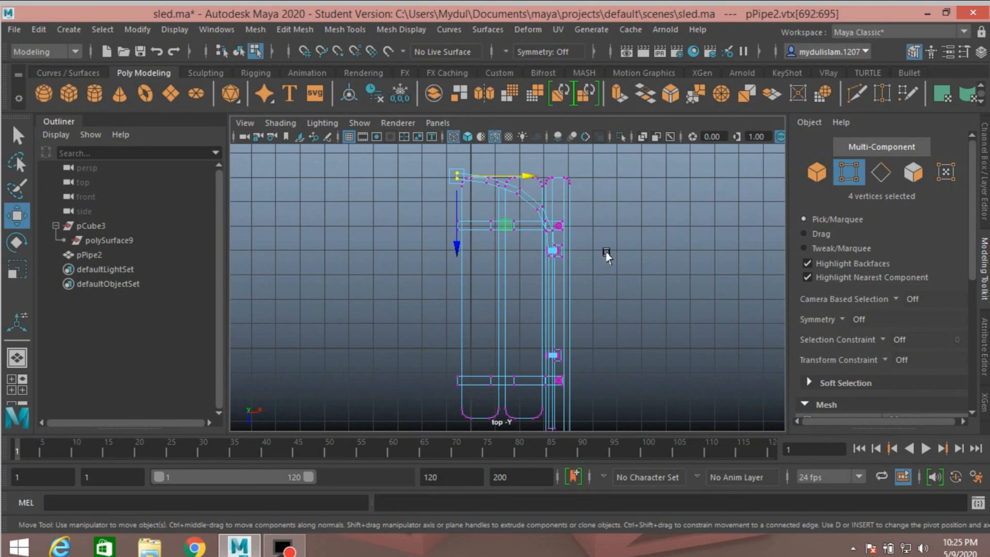
{"action": "left_click_drag", "start_coordinate": [520, 175], "coordinate": [522, 174]}
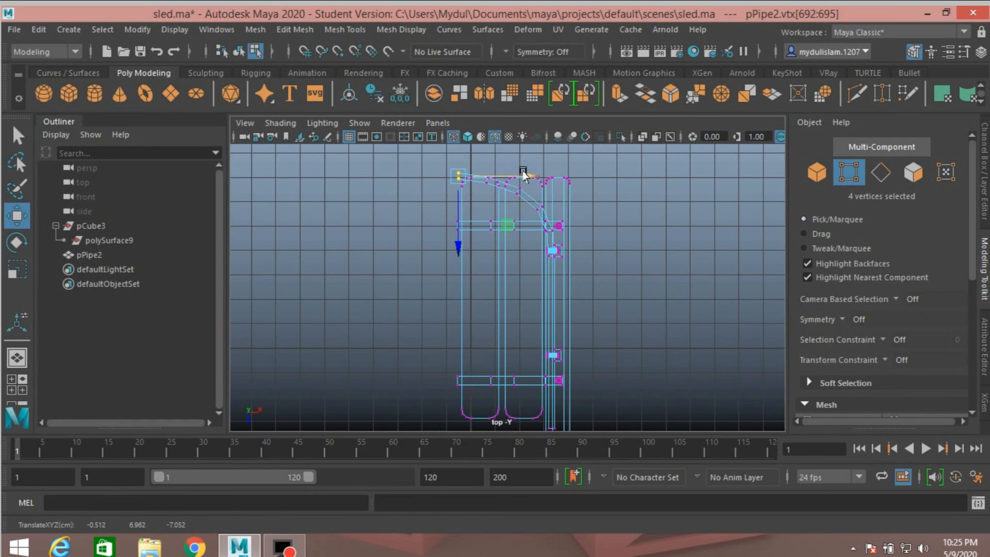
{"action": "key", "text": "space"}
{"action": "key", "text": "space"}
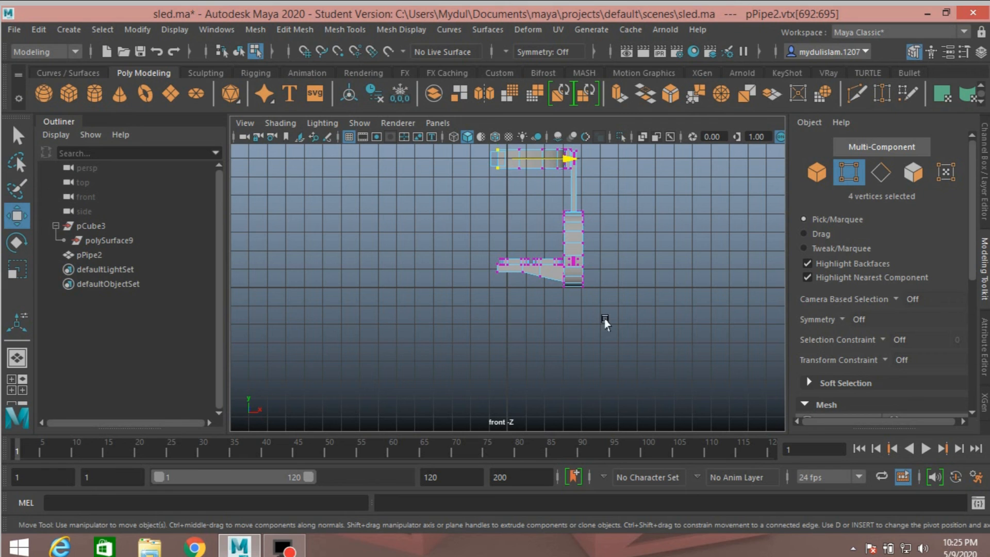
{"action": "key", "text": "space"}
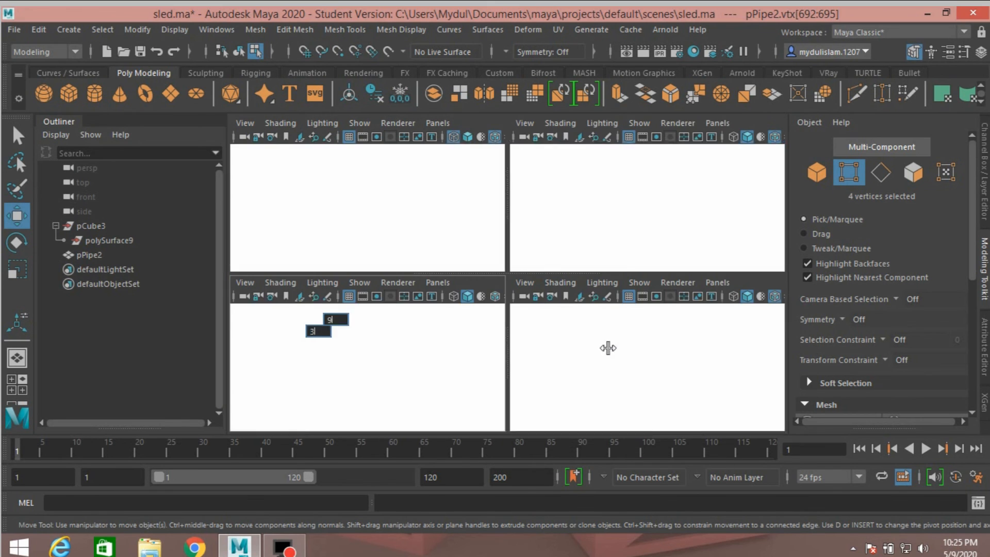
{"action": "key", "text": "space"}
{"action": "scroll", "coordinate": [580, 344], "scroll_direction": "down", "scroll_amount": 8}
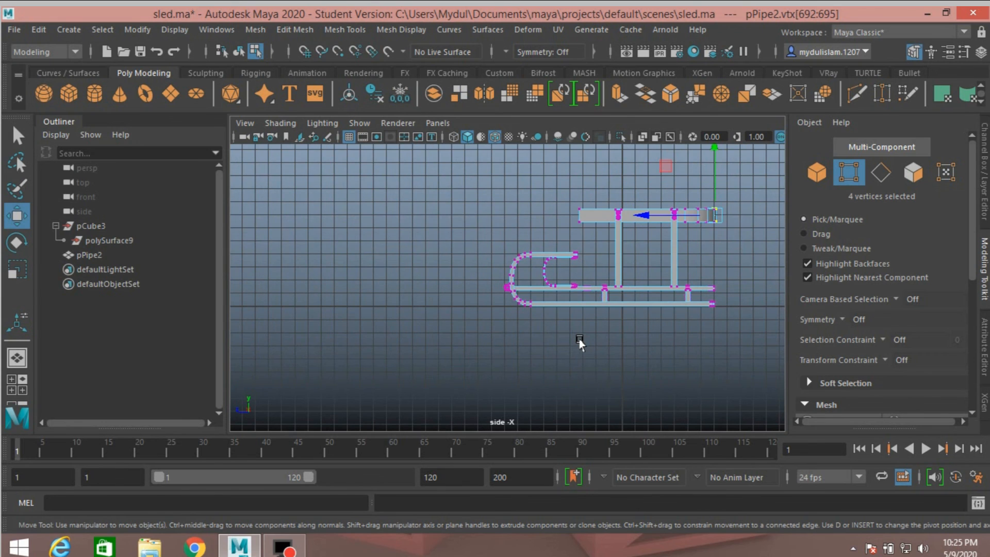
{"action": "key", "text": "space"}
{"action": "key", "text": "space"}
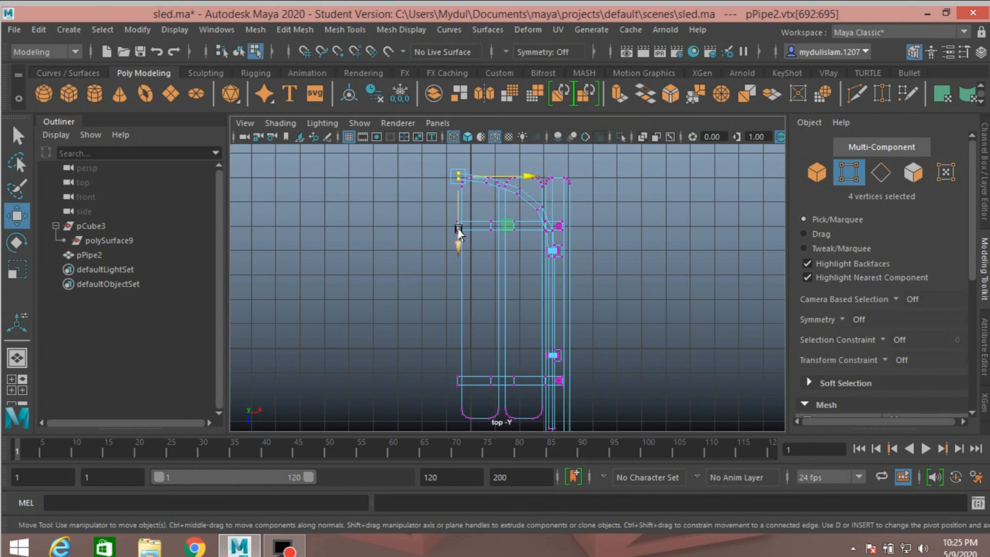
Return to object selection and move the half-sled's pivot to about Z -4.837, snapping it along X to the rear crossbar's inner end.
{"action": "left_click", "coordinate": [817, 174]}
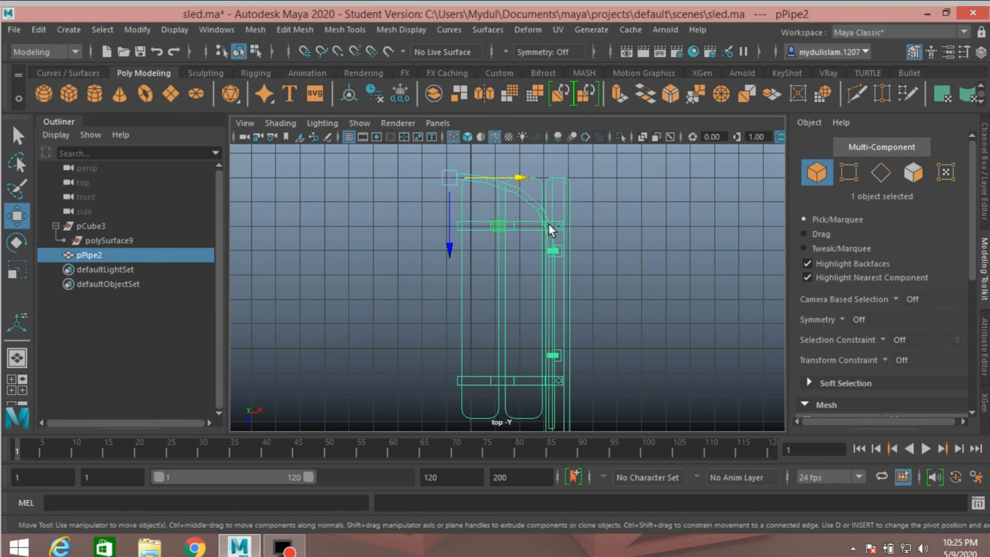
{"action": "key", "text": "d"}
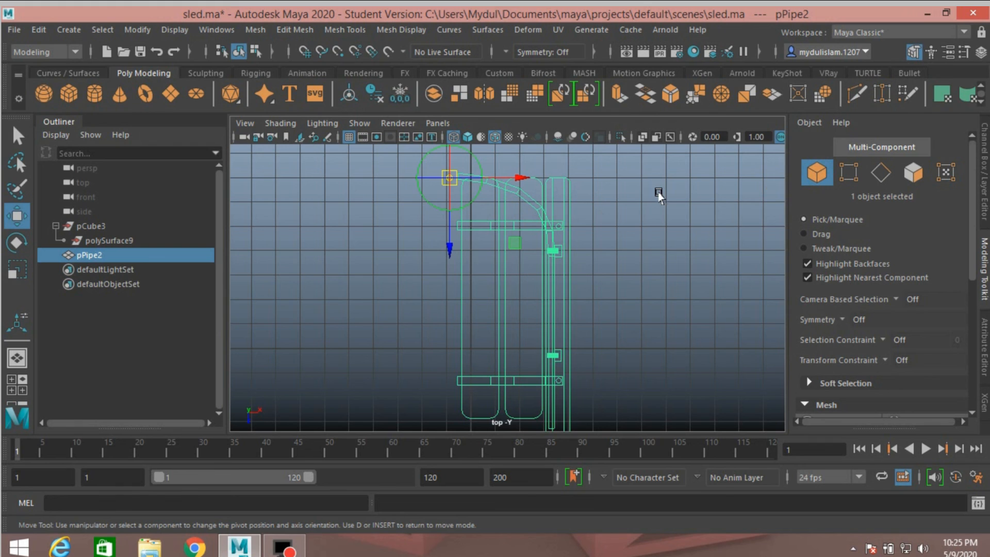
{"action": "left_click_drag", "start_coordinate": [446, 242], "coordinate": [446, 270]}
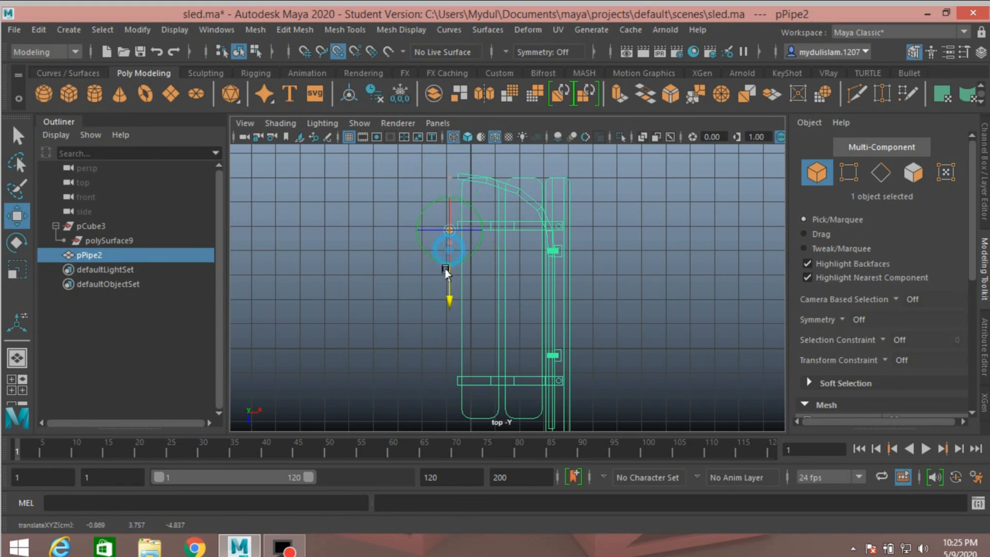
{"action": "left_click_drag", "start_coordinate": [513, 230], "coordinate": [463, 237]}
{"action": "key", "text": "d"}
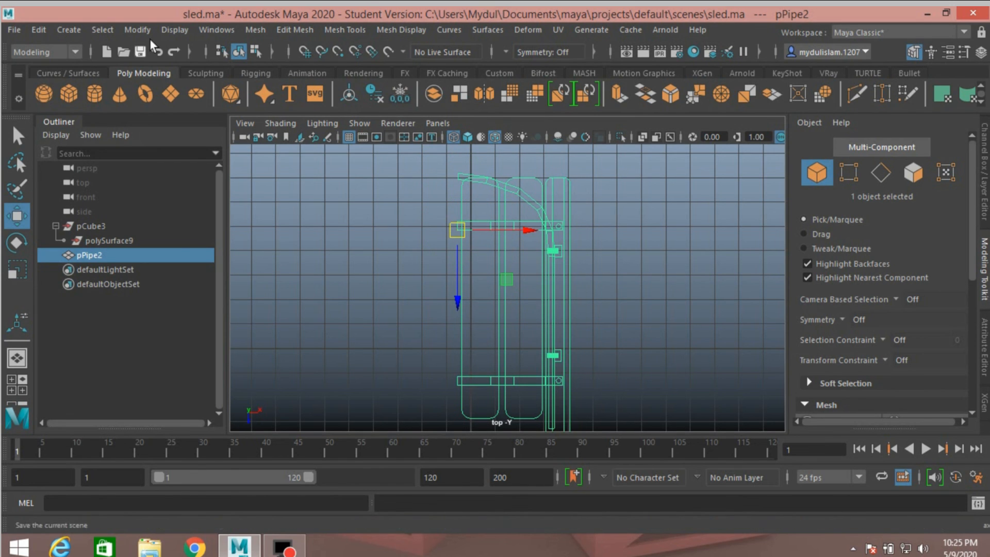
Mirror the half-sled across X with Object axis position and Cut Geometry off, and inspect the full sled in perspective.
{"action": "left_click", "coordinate": [252, 30]}
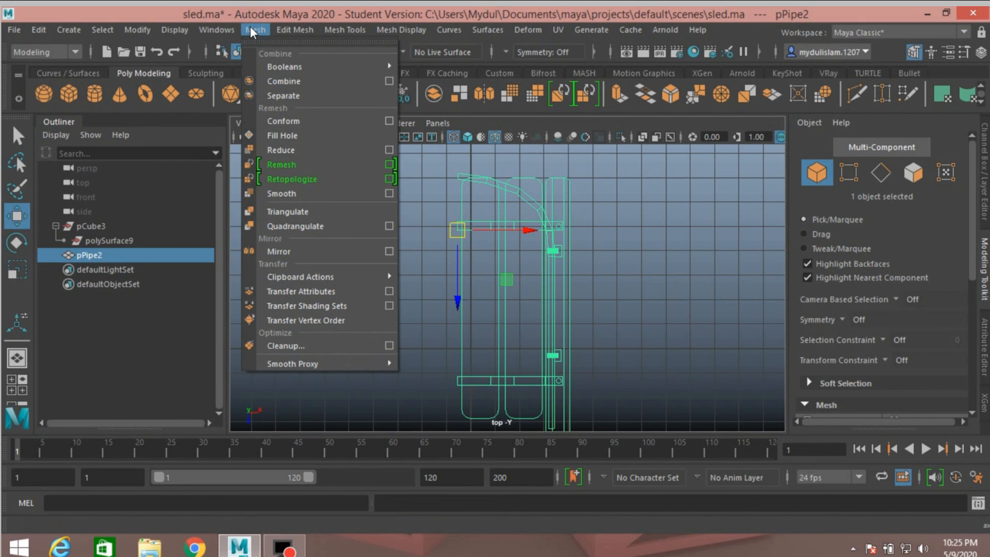
{"action": "left_click", "coordinate": [302, 252]}
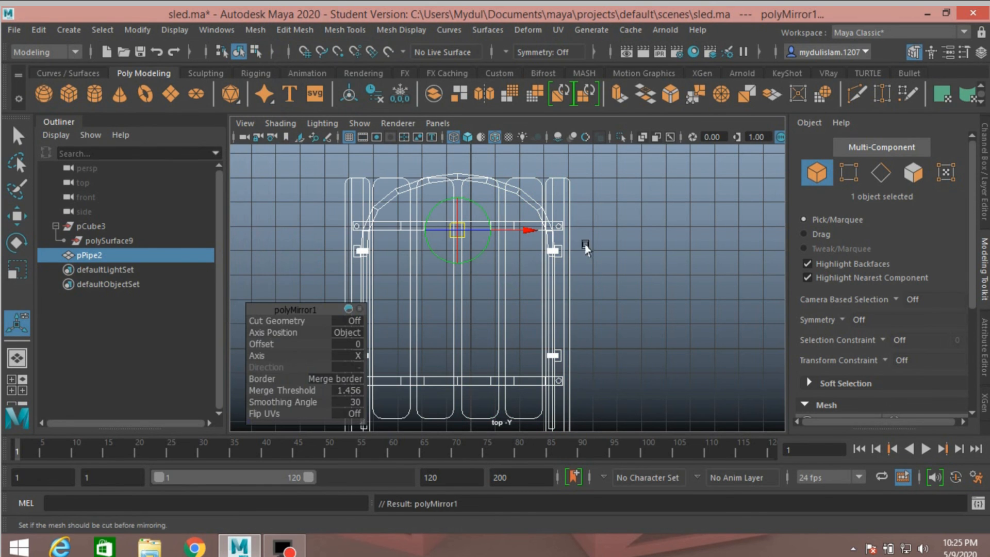
{"action": "key", "text": "space"}
{"action": "key", "text": "space"}
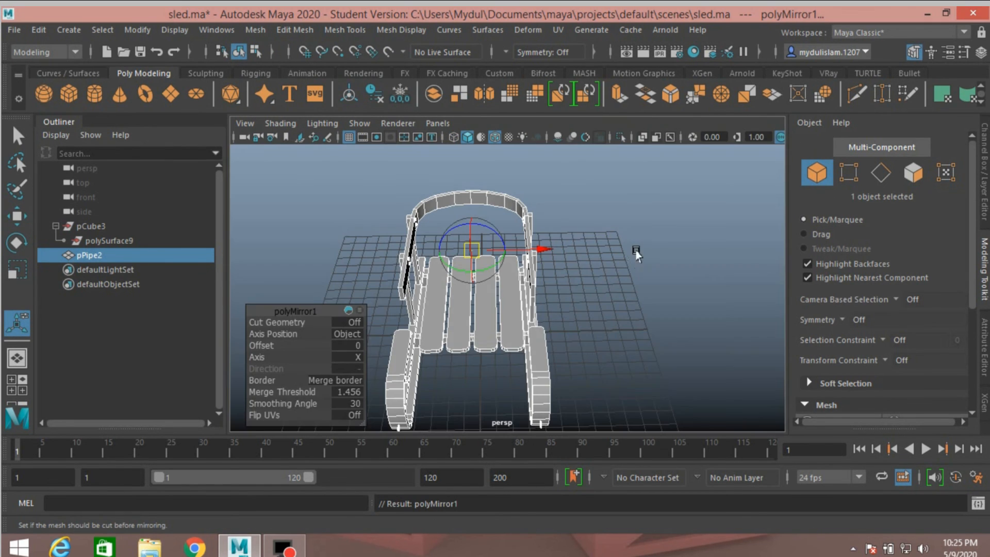
{"action": "left_click_drag", "start_coordinate": [638, 280], "coordinate": [516, 266], "text": "alt"}
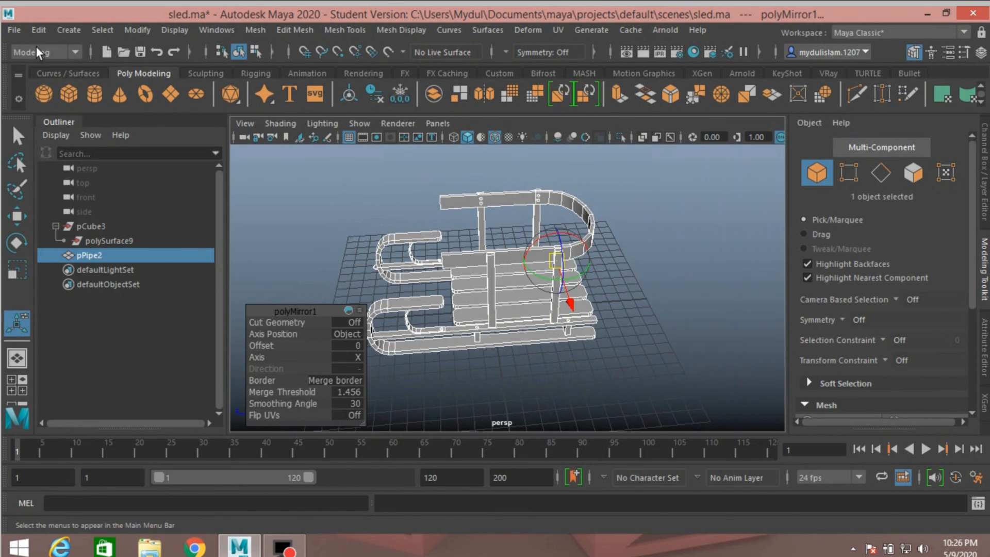
Delete the mirrored sled's construction history and reselect the whole mesh in perspective.
{"action": "left_click", "coordinate": [38, 31]}
{"action": "mouse_move", "coordinate": [213, 201]}
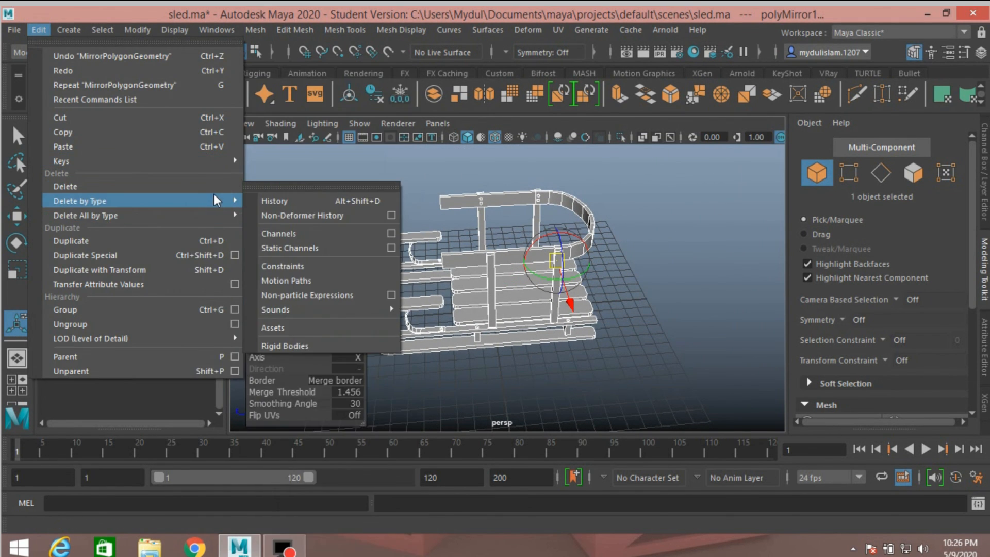
{"action": "left_click", "coordinate": [262, 201]}
{"action": "left_click_drag", "start_coordinate": [313, 209], "coordinate": [511, 264], "text": "alt"}
{"action": "left_click", "coordinate": [461, 269]}
{"action": "left_click", "coordinate": [513, 262]}
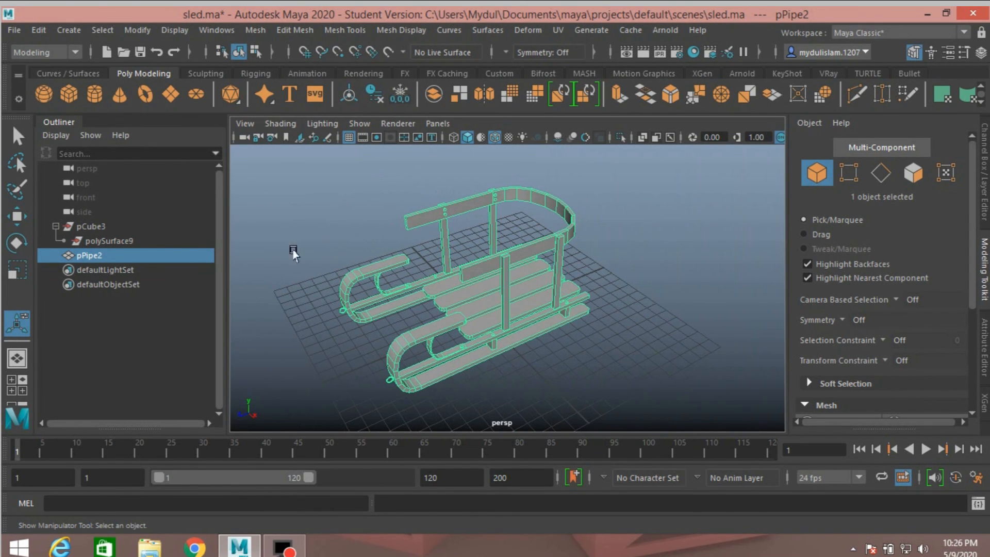
Rename the sled mesh as "sled board".
{"action": "double_click", "coordinate": [99, 254]}
{"action": "type", "text": "sled boar"}
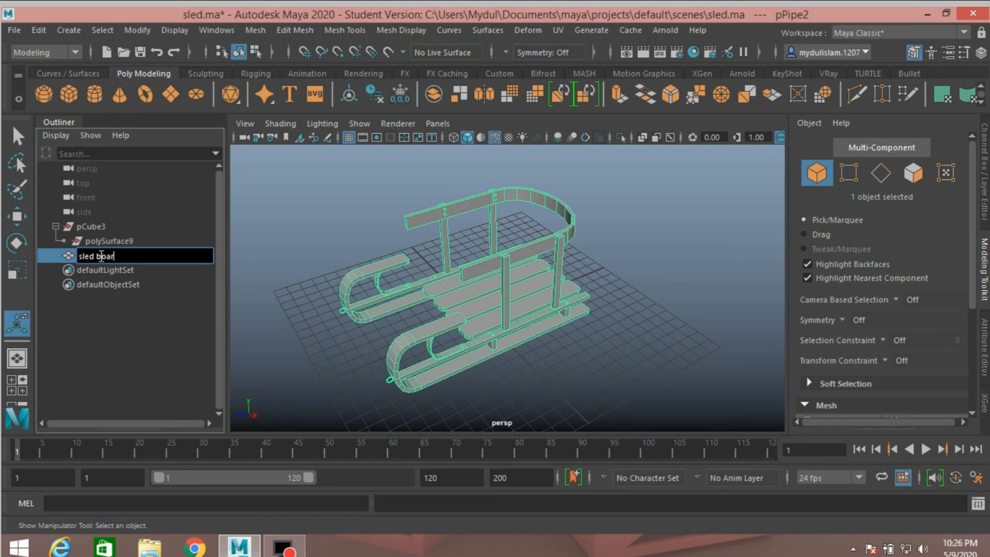
{"action": "type", "text": "d"}
{"action": "key", "text": "Return"}
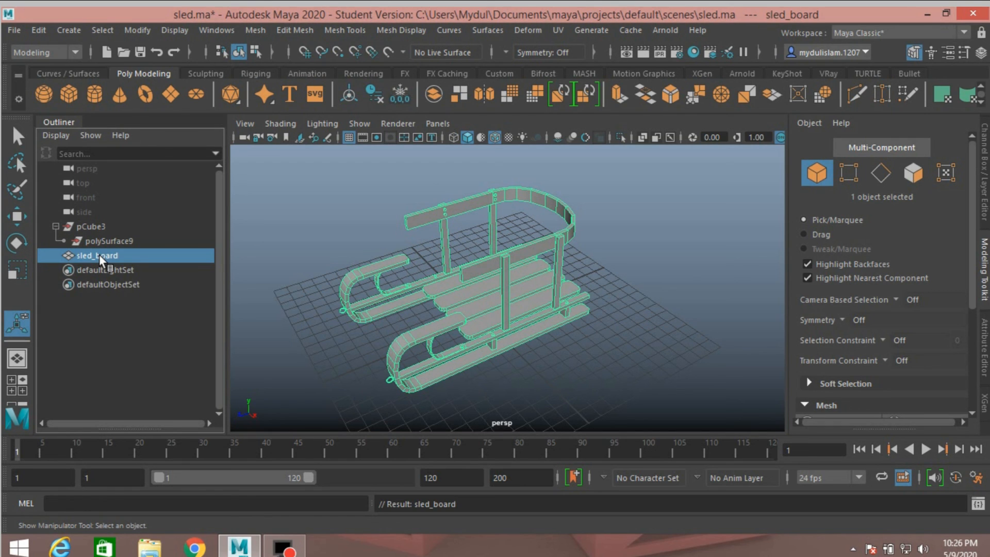
Delete the history of sled_board and remove the leftover pCube3 group from the scene.
{"action": "left_click", "coordinate": [41, 28]}
{"action": "mouse_move", "coordinate": [197, 201]}
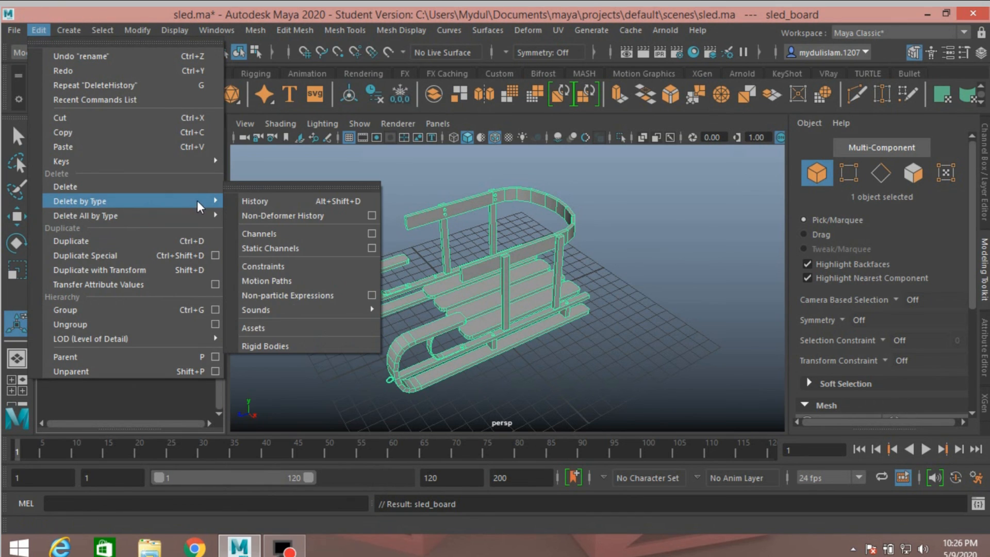
{"action": "left_click", "coordinate": [246, 203]}
{"action": "left_click", "coordinate": [103, 225]}
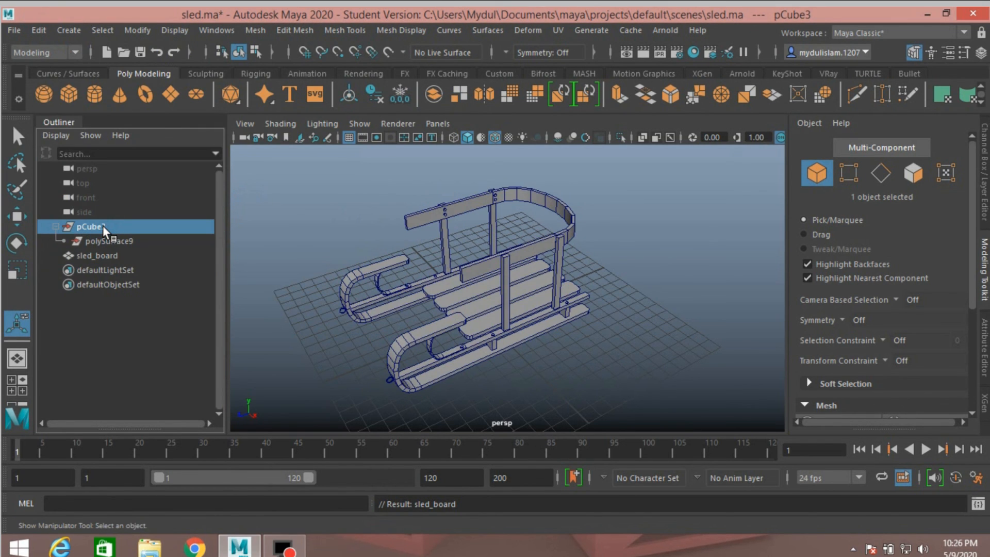
{"action": "key", "text": "Delete"}
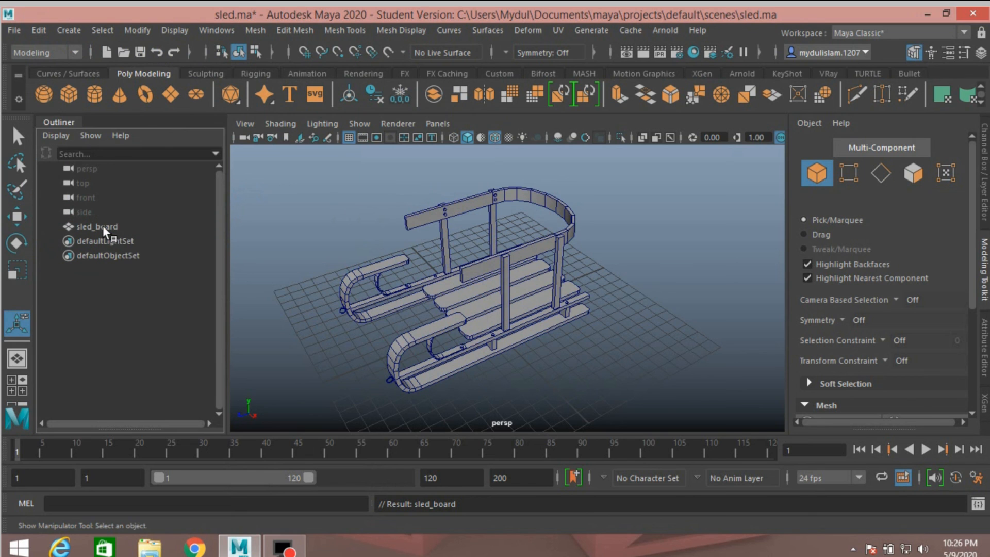
Create a display layer from the selected sled_board mesh and hide that layer.
{"action": "left_click", "coordinate": [101, 227]}
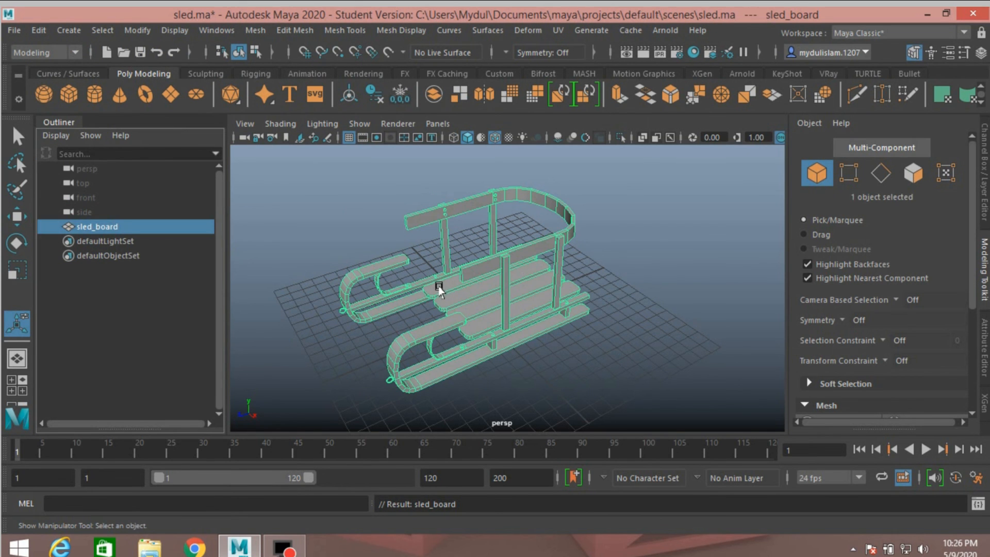
{"action": "left_click_drag", "start_coordinate": [441, 283], "coordinate": [481, 280], "text": "alt"}
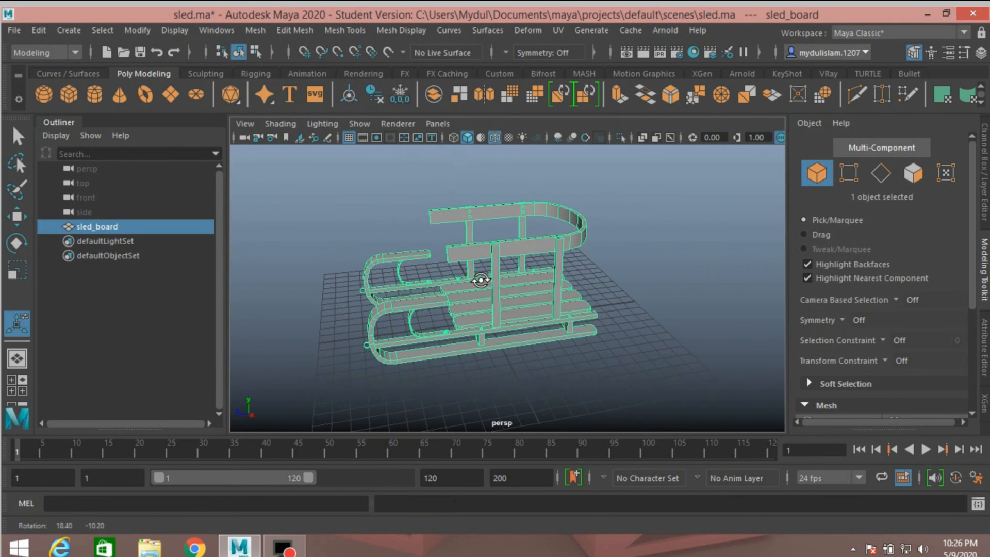
{"action": "left_click", "coordinate": [985, 201]}
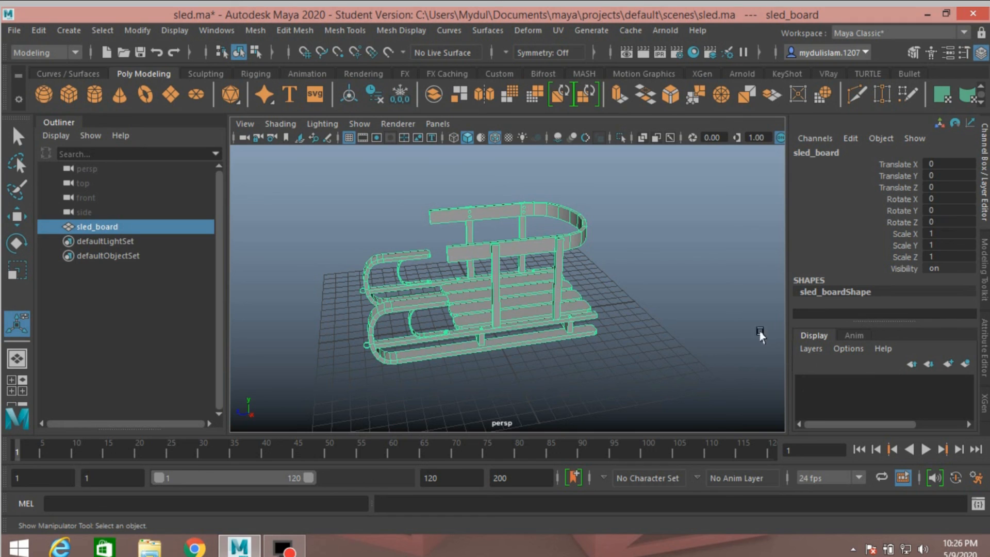
{"action": "left_click", "coordinate": [966, 363]}
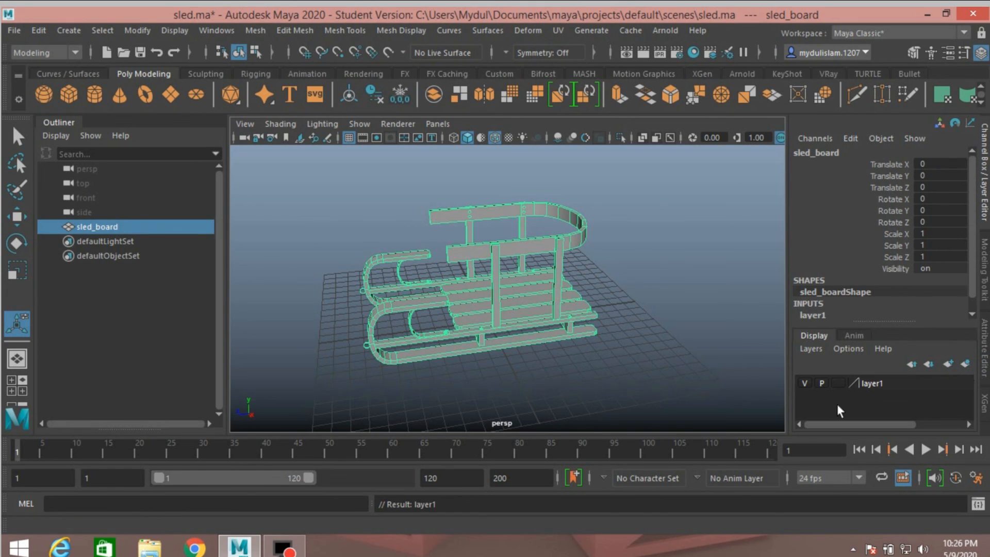
{"action": "left_click", "coordinate": [804, 382]}
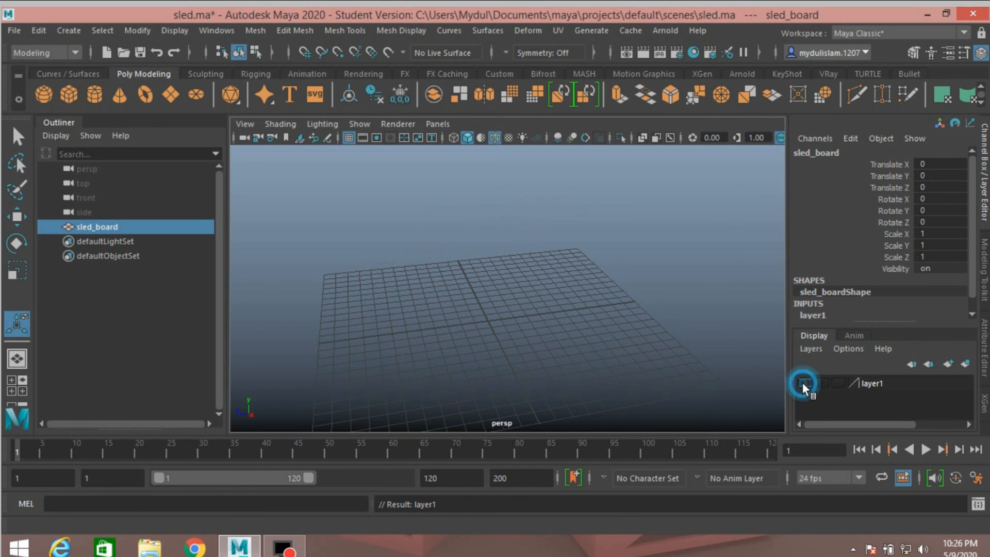